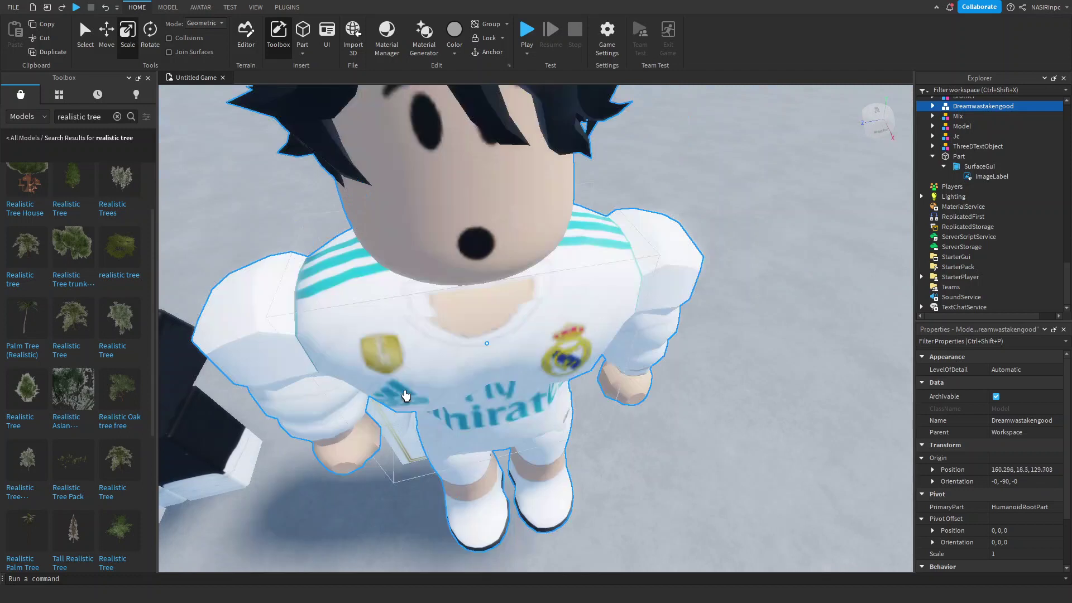
Place the character in the white football kit on the ground behind its certificate, beside the character with the green cap.
right_drag(402, 359, 421, 317)
drag(421, 316, 479, 309)
right_drag(478, 309, 478, 304)
click(480, 308)
Rotate the football-kit character's right arm upward so that it reaches forward.
right_drag(561, 307, 558, 286)
scroll(565, 296, up, 3)
scroll(559, 286, down, 3)
click(558, 229)
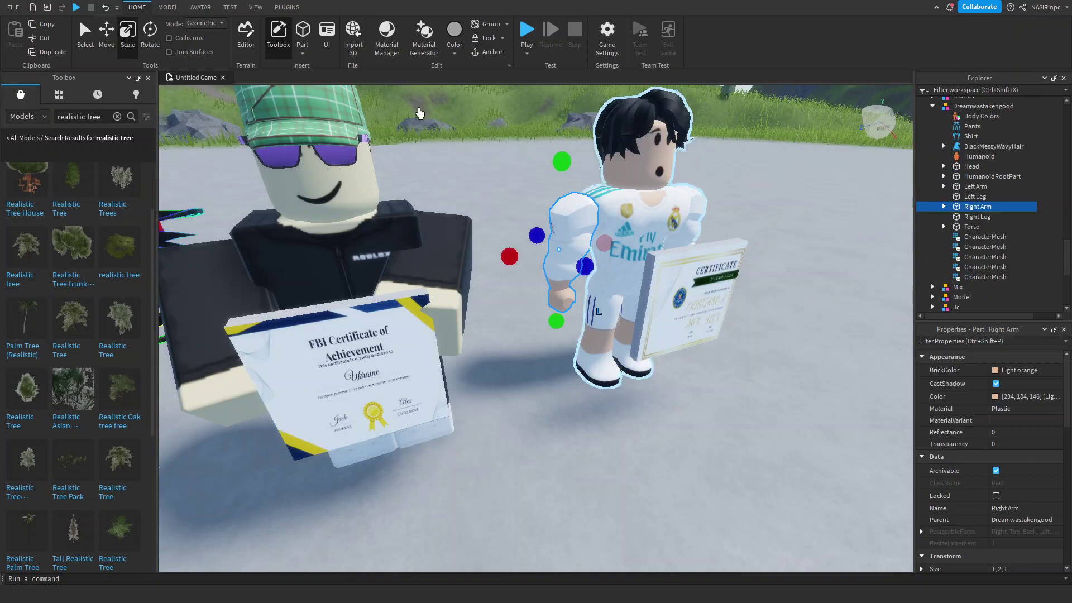
click(149, 30)
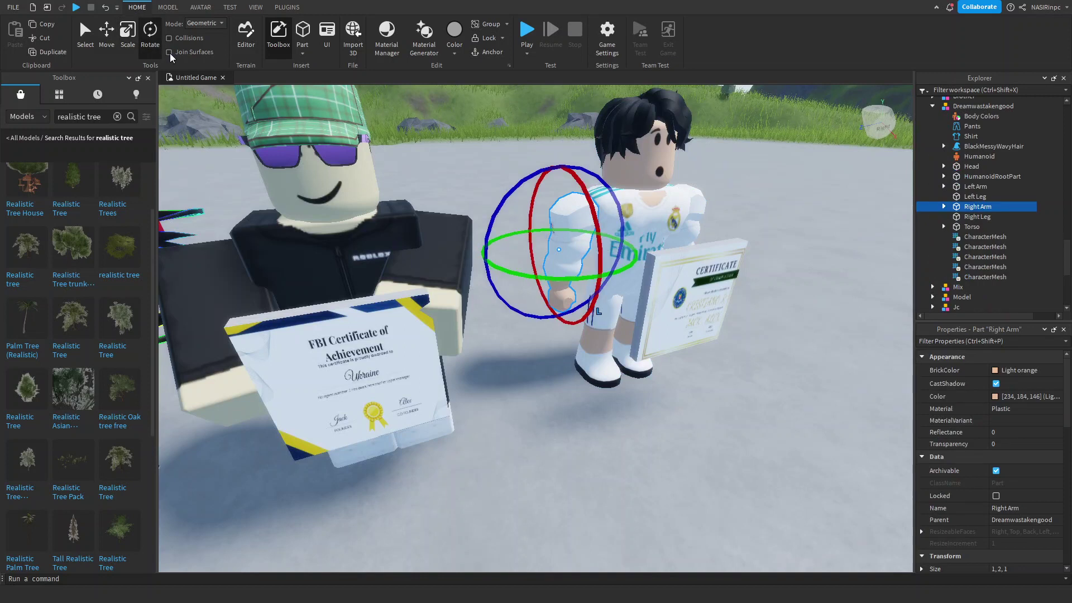
drag(593, 208, 589, 173)
right_drag(589, 173, 610, 211)
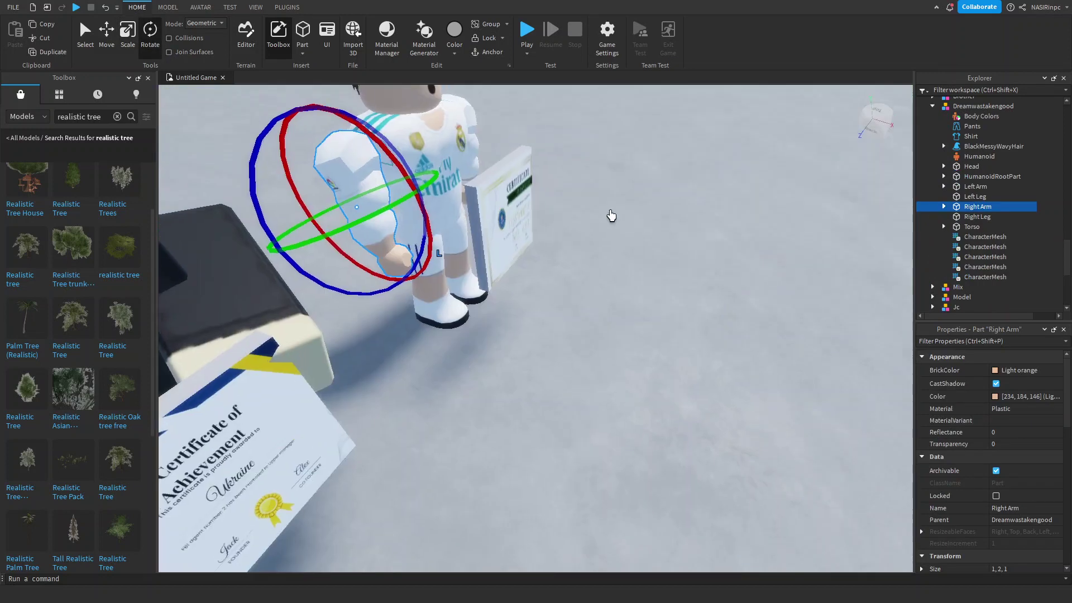
drag(399, 219, 439, 229)
scroll(447, 226, up, 5)
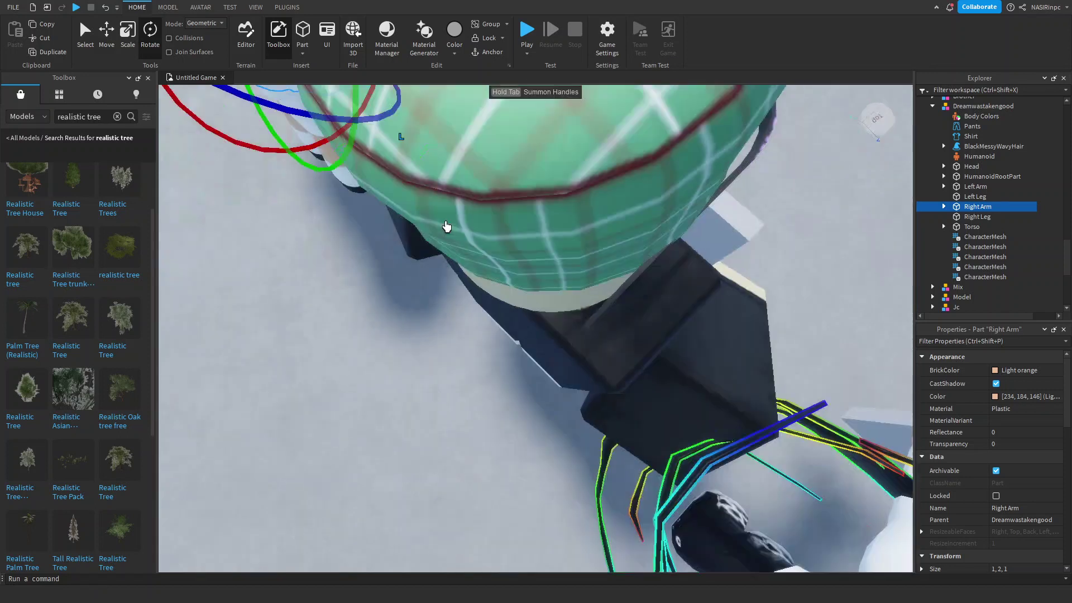
scroll(446, 226, down, 5)
drag(411, 394, 418, 427)
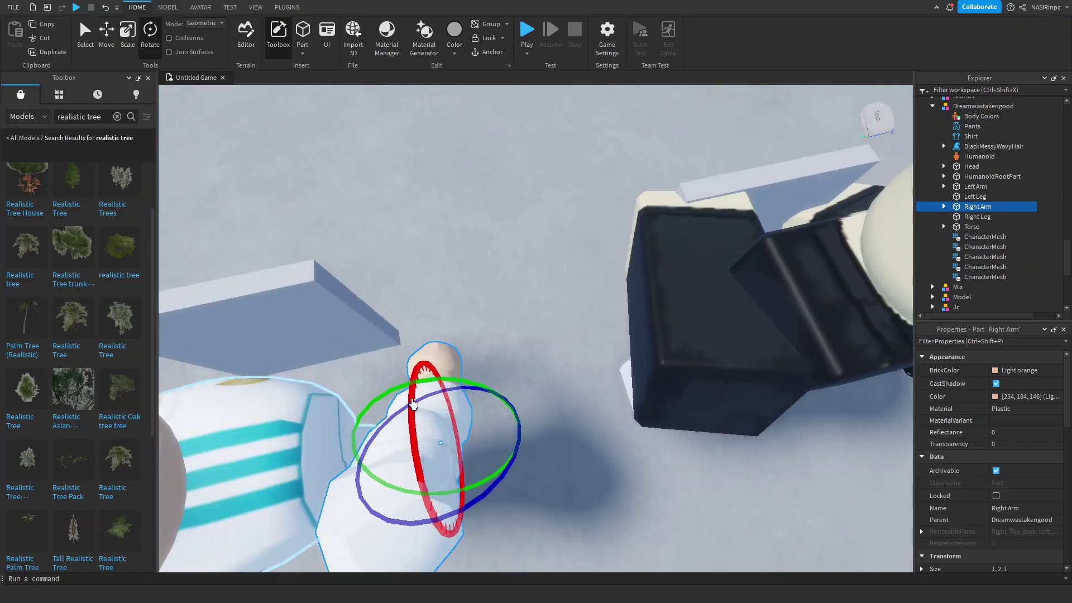
Angle the outstretched right arm inward so that its hand points toward the certificate.
right_drag(461, 318, 461, 319)
mouse_move(674, 409)
mouse_down()
mouse_move(655, 353)
mouse_move(676, 406)
mouse_up()
scroll(662, 367, down, 3)
right_drag(662, 368, 663, 368)
scroll(662, 367, up, 3)
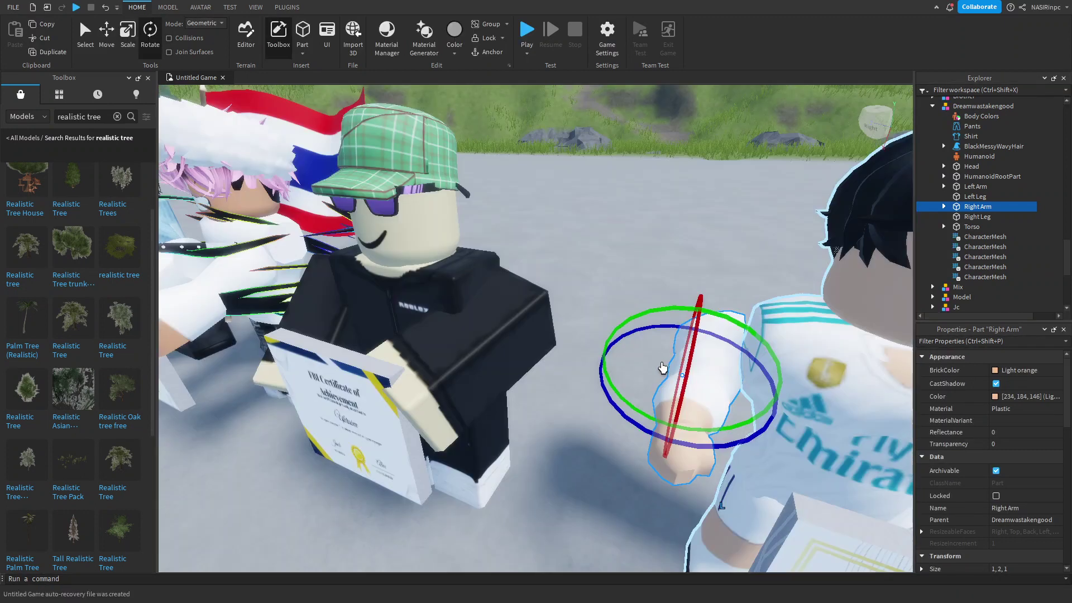
right_drag(558, 433, 558, 433)
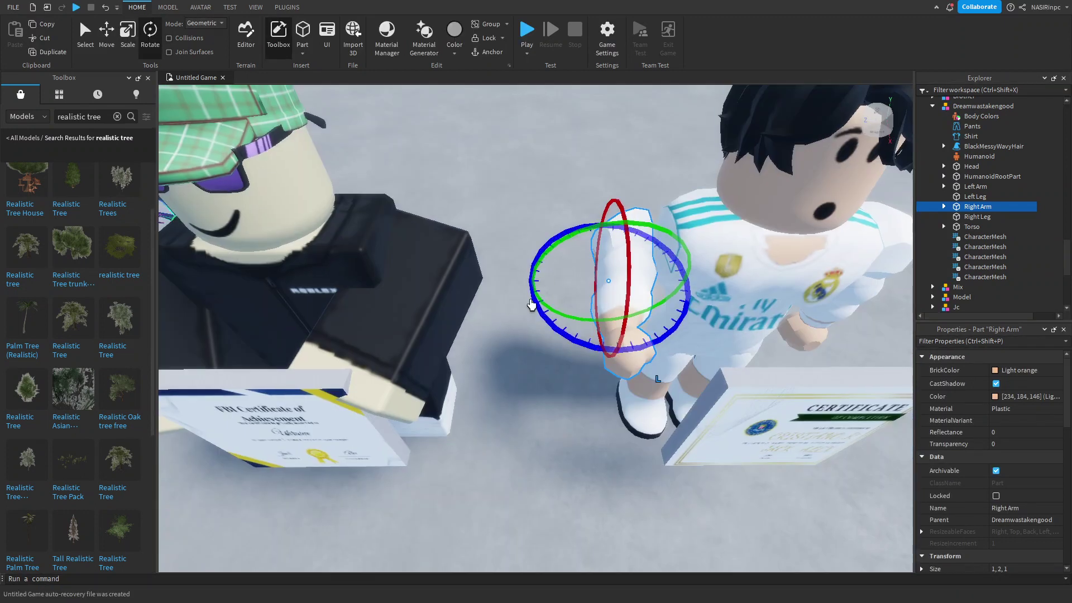
drag(532, 305, 553, 345)
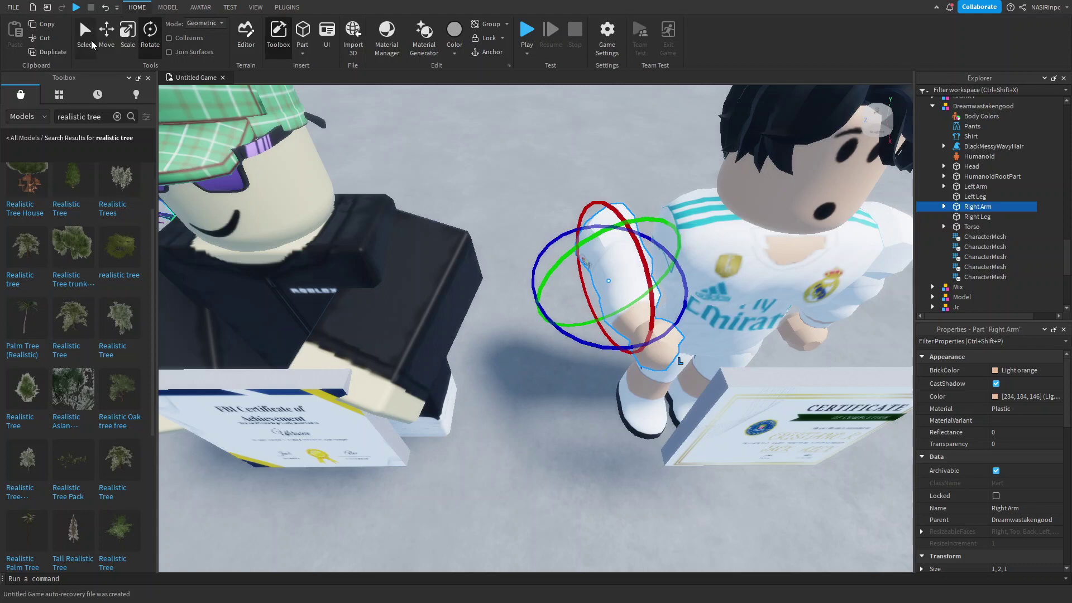
Move the right arm in against the shoulder and forward until its hand reaches the certificate's edge.
click(106, 32)
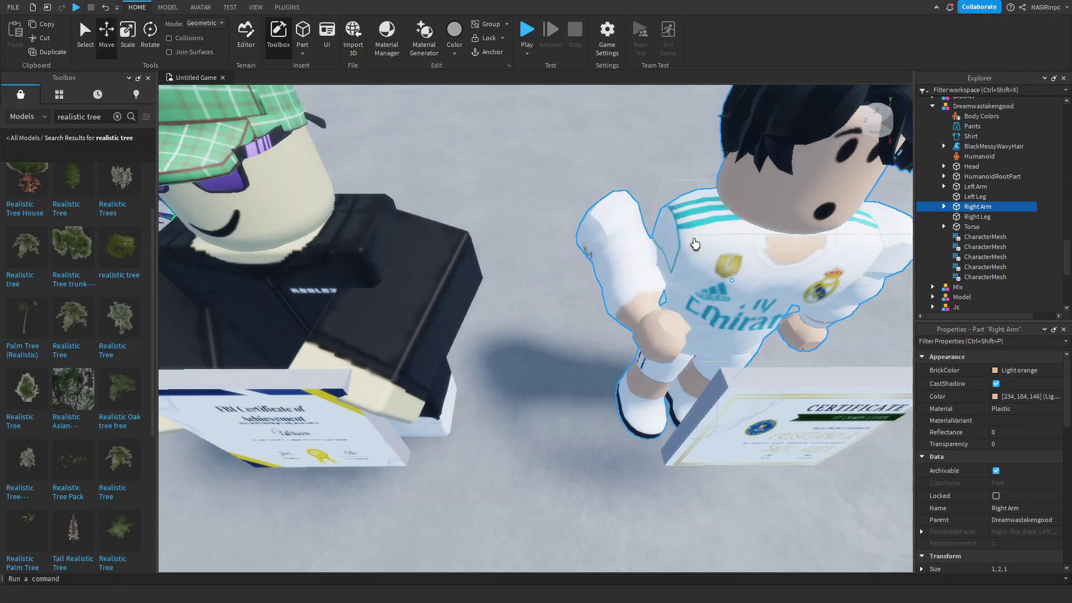
drag(695, 244, 716, 242)
click(105, 9)
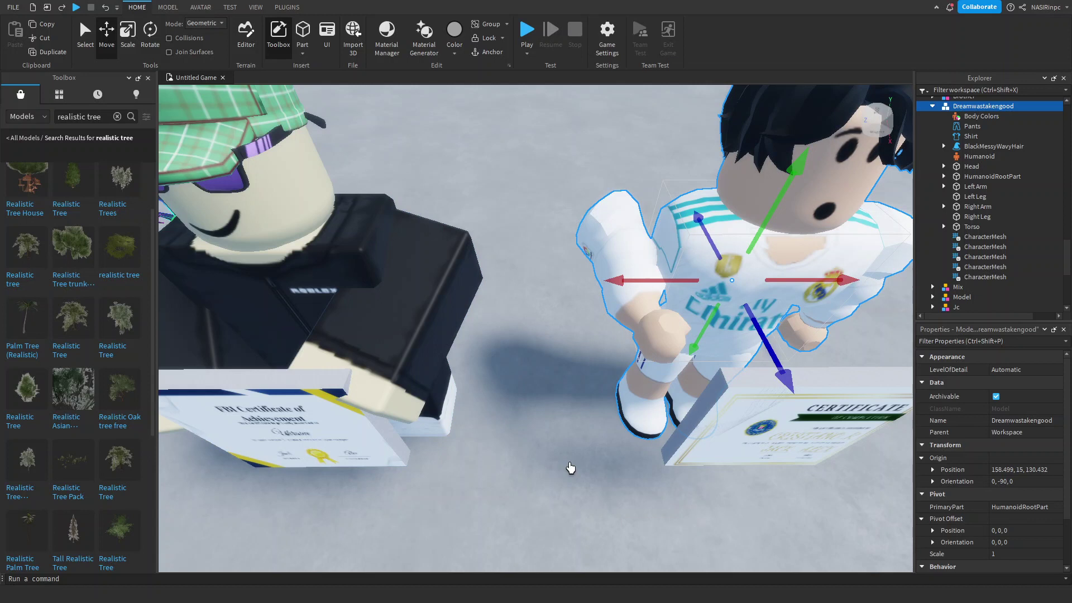
click(570, 468)
click(642, 296)
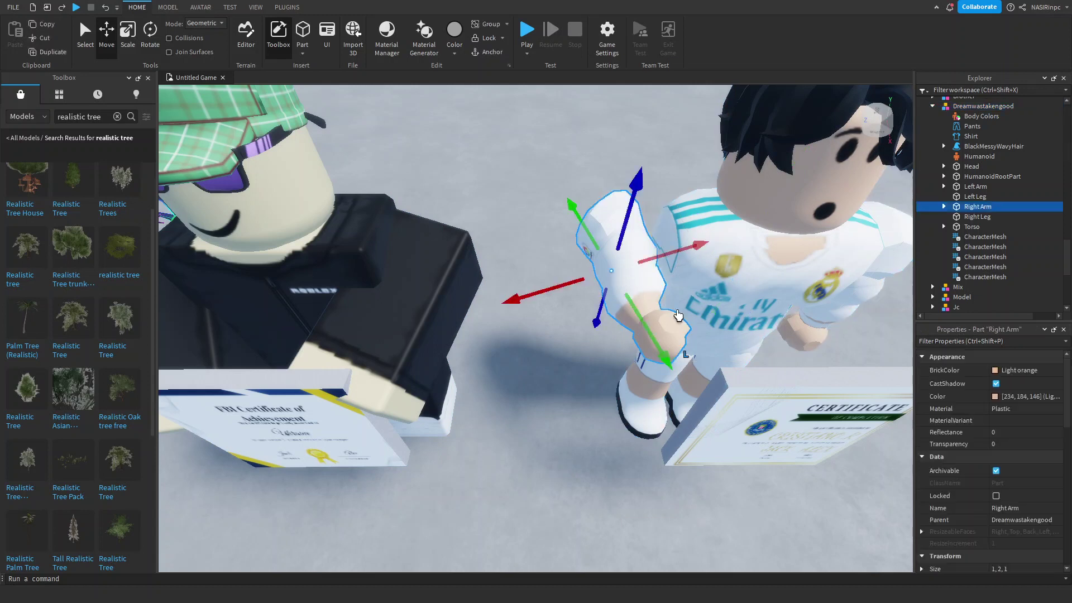
drag(683, 246, 705, 239)
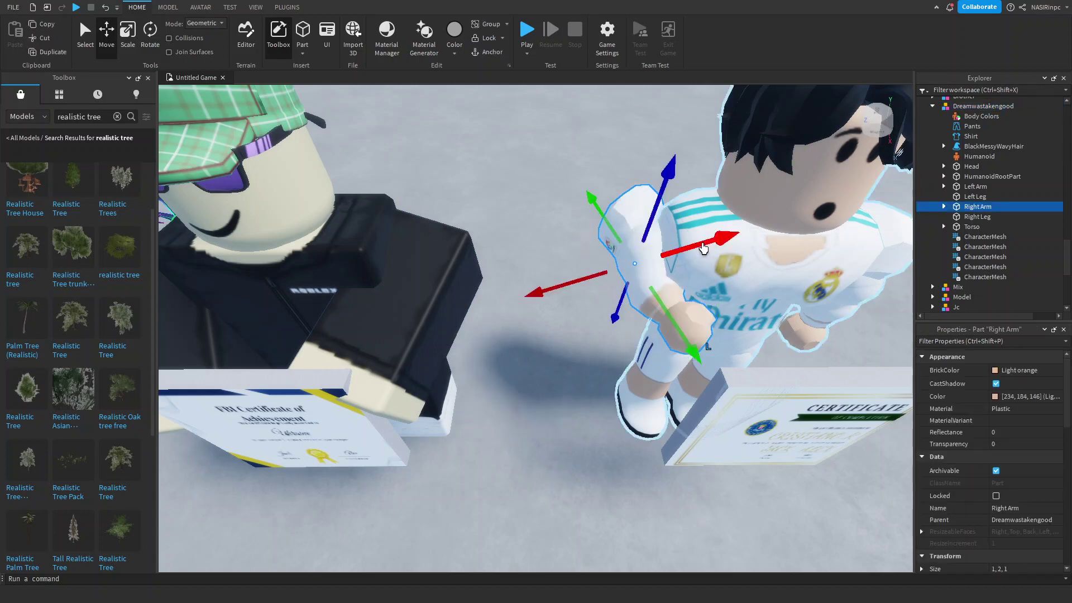
drag(675, 327, 683, 390)
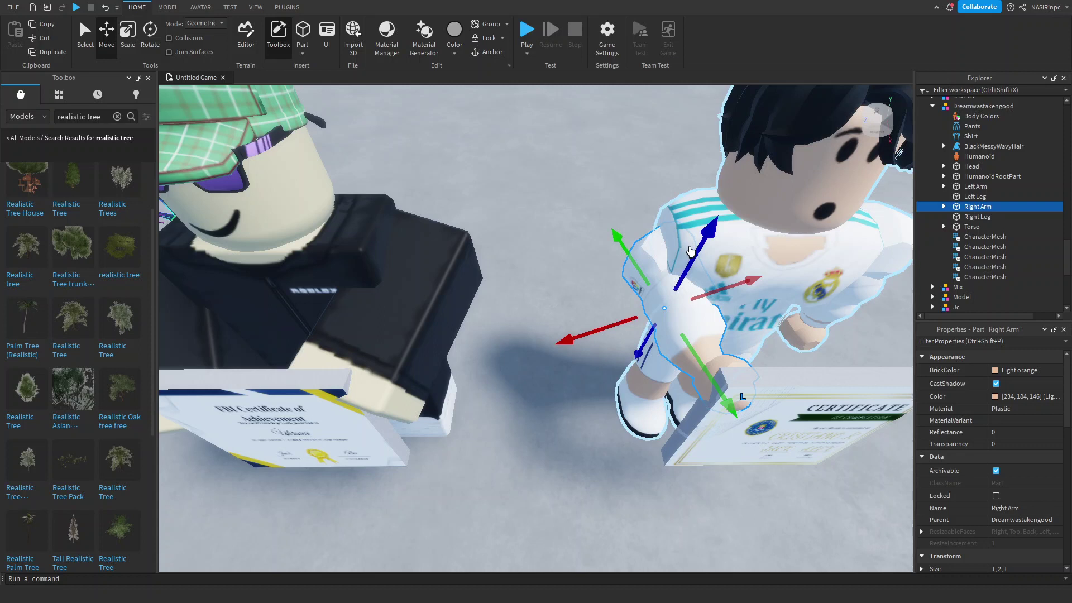
drag(701, 253, 715, 232)
click(565, 418)
right_drag(566, 419, 565, 420)
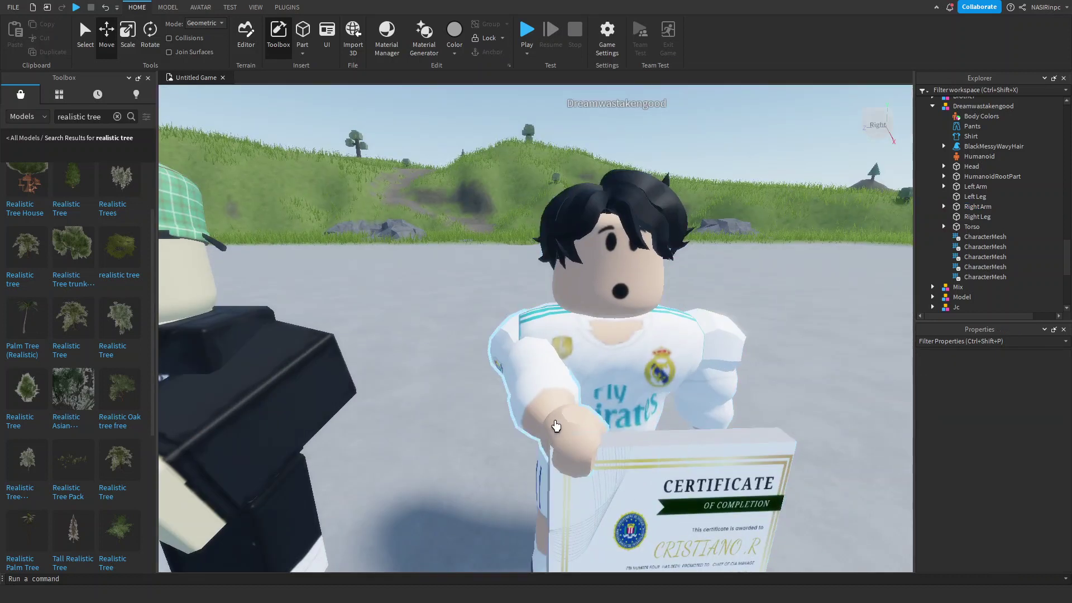
click(546, 413)
drag(477, 390, 434, 406)
key(ctrl+z)
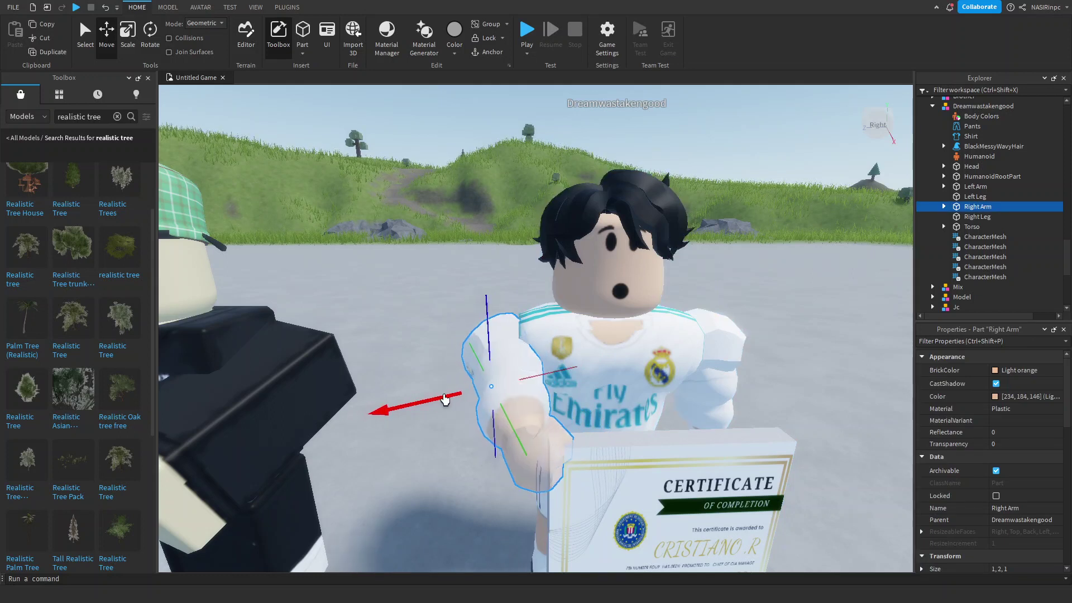
Raise the certificate in front of the football-kit character to chest height.
key(d)
right_drag(789, 316, 534, 450)
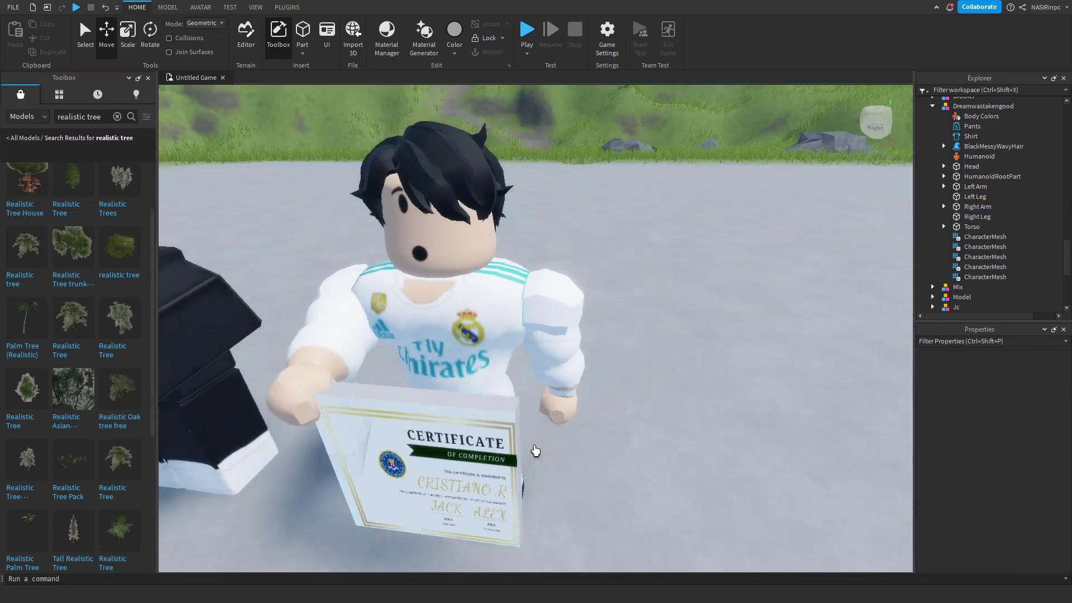
click(463, 450)
drag(405, 391, 390, 327)
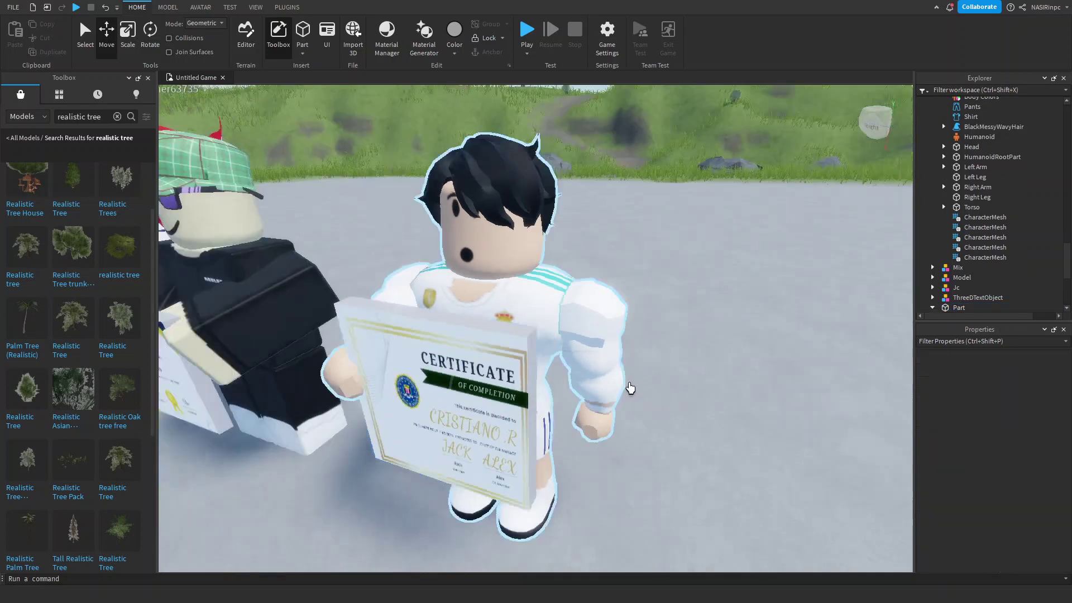
Rotate the football-kit character's left arm upward so that it points forward, nearly horizontal.
key(d)
right_drag(631, 388, 581, 385)
alt+click(641, 361)
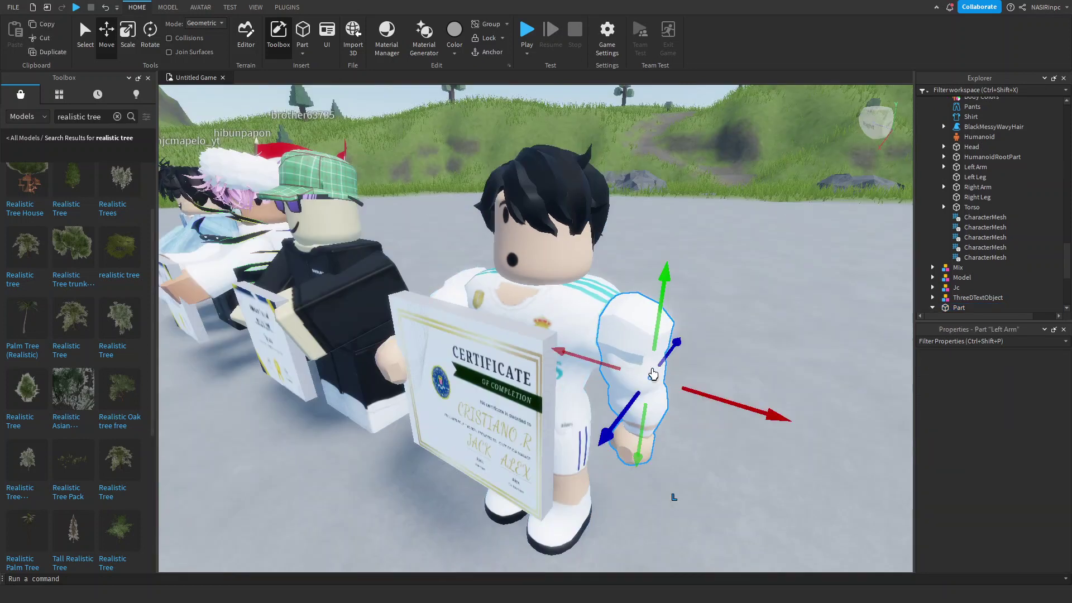
key(d)
right_drag(640, 361, 565, 354)
click(149, 32)
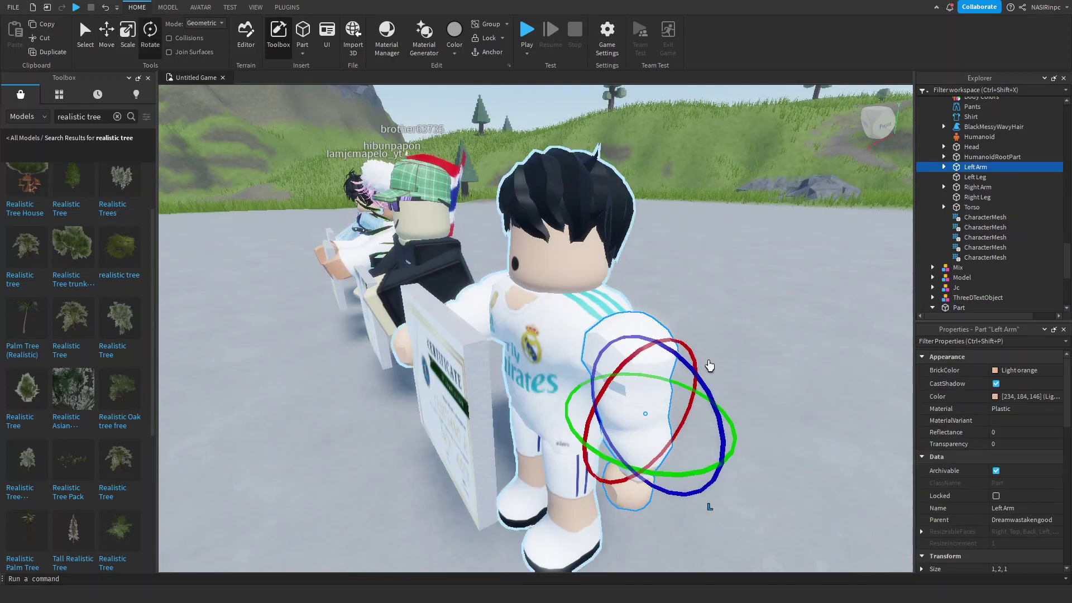
drag(712, 430, 663, 332)
right_drag(698, 354, 697, 351)
key(s)
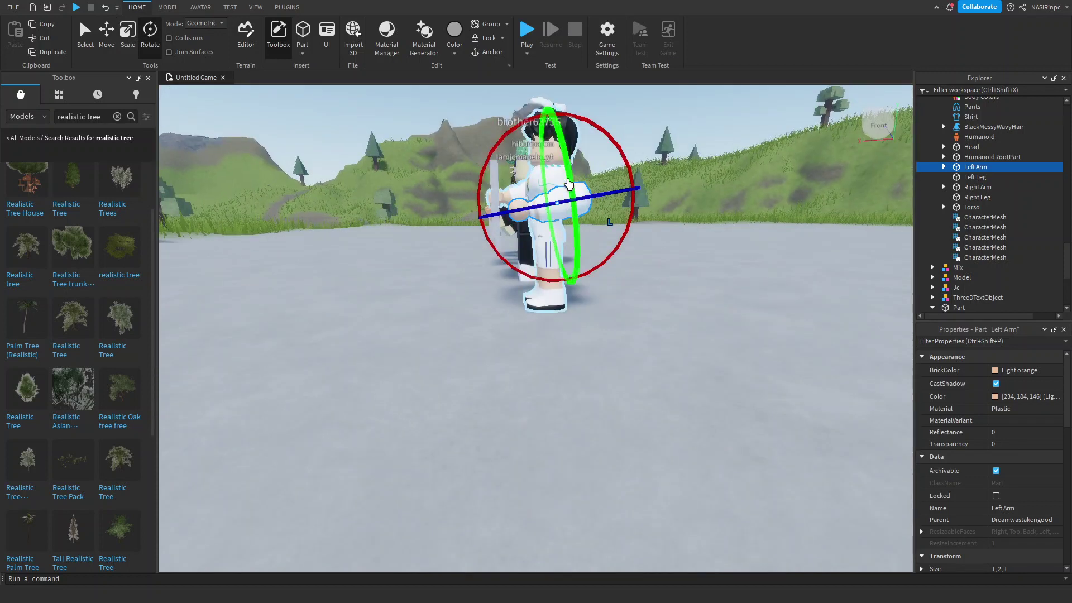
mouse_move(480, 183)
mouse_down()
mouse_move(486, 168)
mouse_move(482, 179)
mouse_up()
Move the left arm up to shoulder height and forward until its hand reaches the certificate.
click(106, 33)
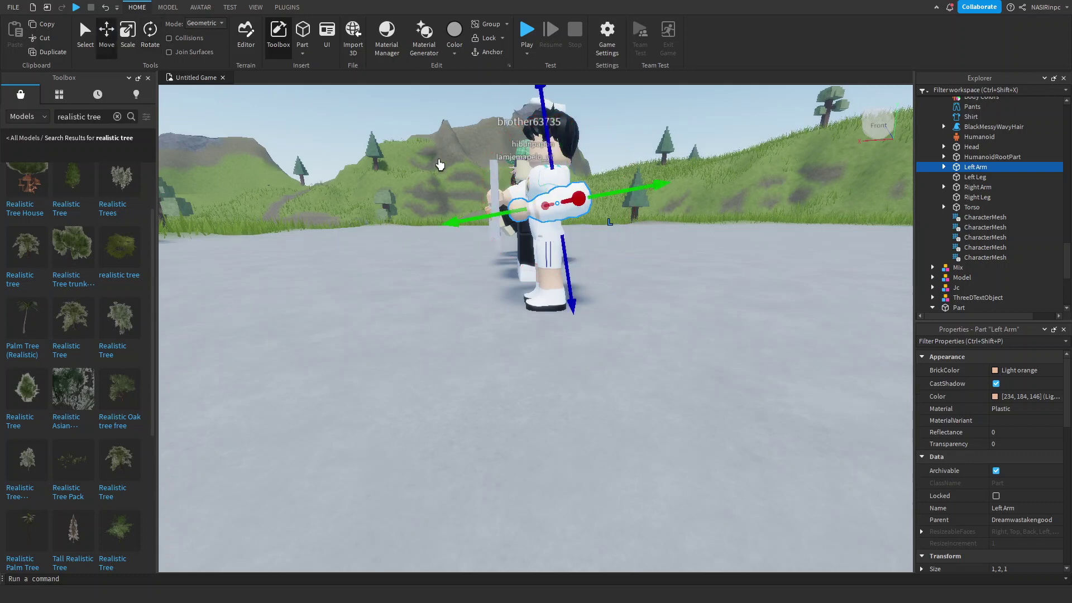
right_drag(605, 216, 579, 207)
scroll(587, 202, up, 2)
drag(509, 248, 504, 224)
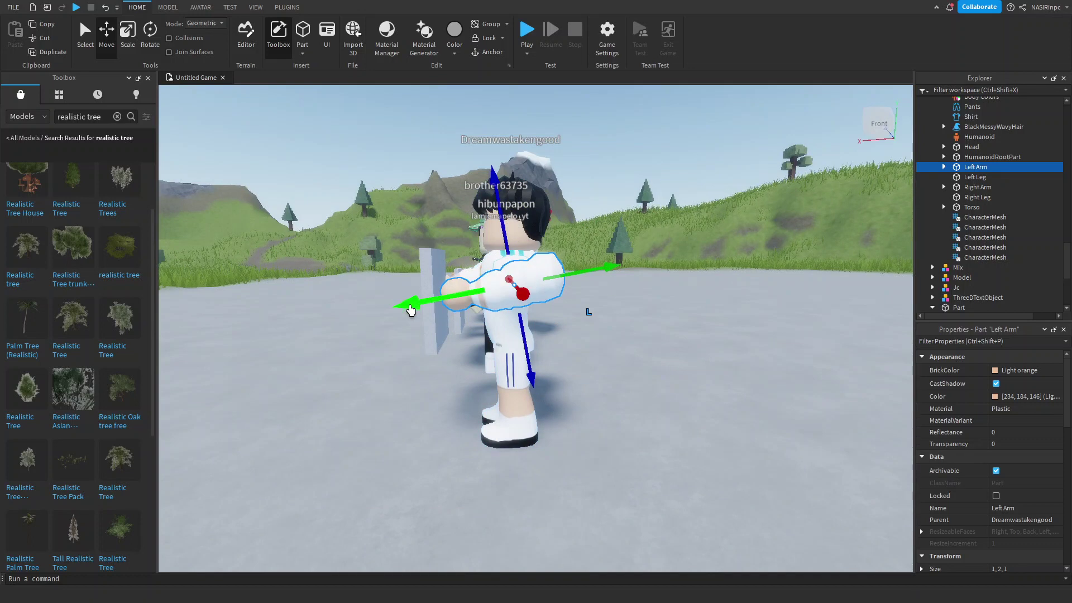
drag(412, 311, 396, 316)
click(635, 373)
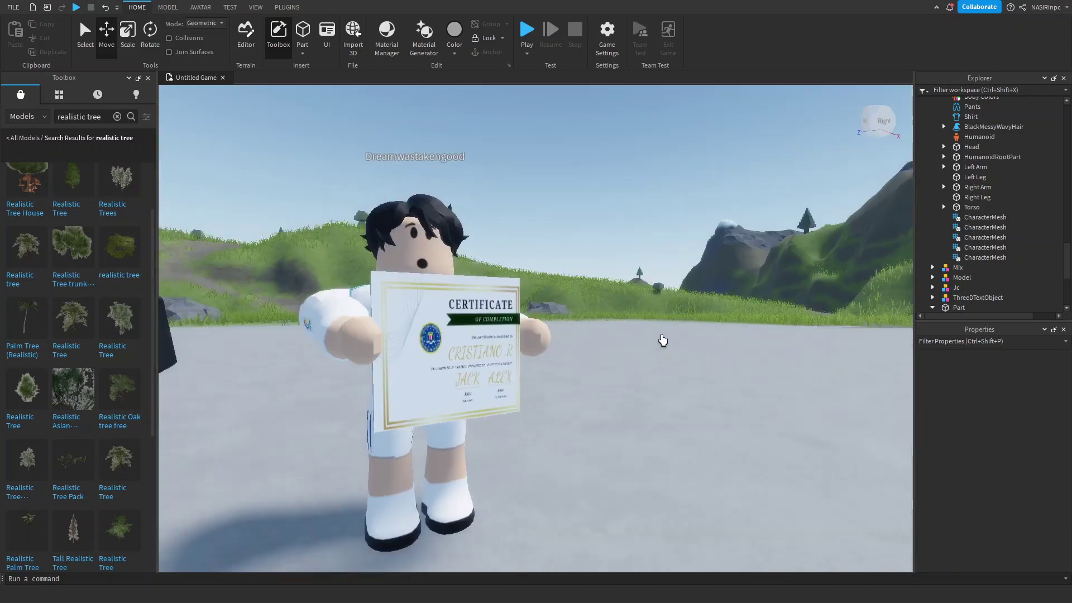
Rotate the left arm inward so that its hand turns toward the certificate's edge.
scroll(662, 338, up, 5)
scroll(662, 339, down, 5)
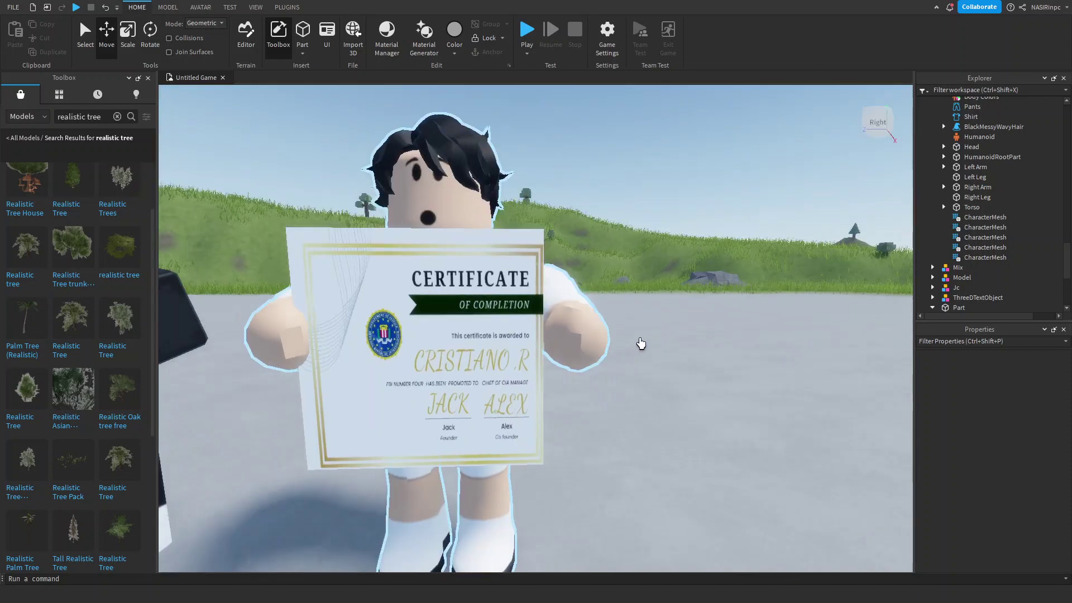
click(579, 333)
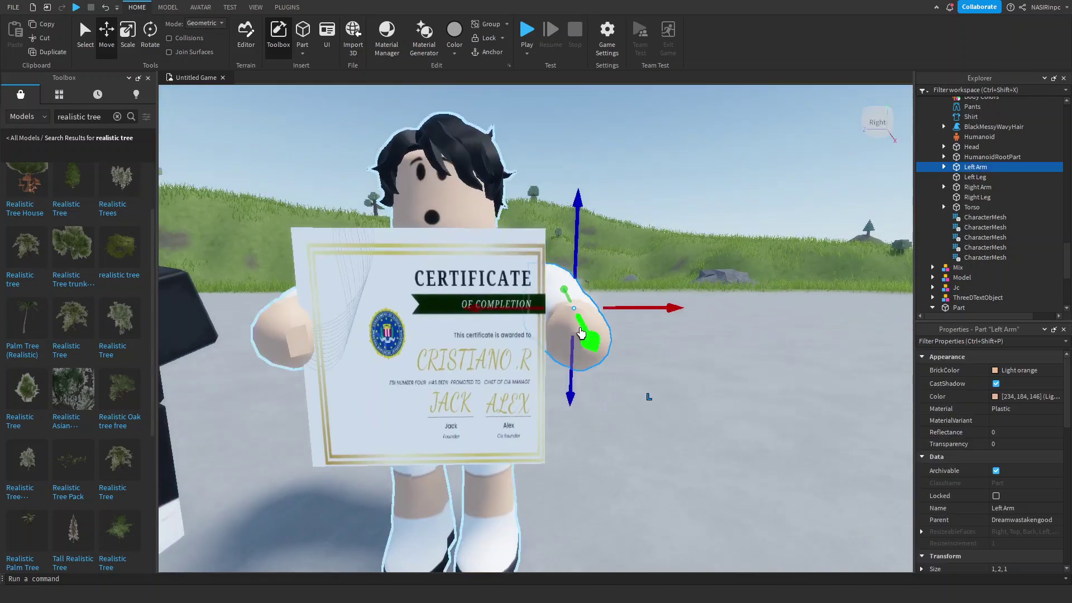
click(150, 29)
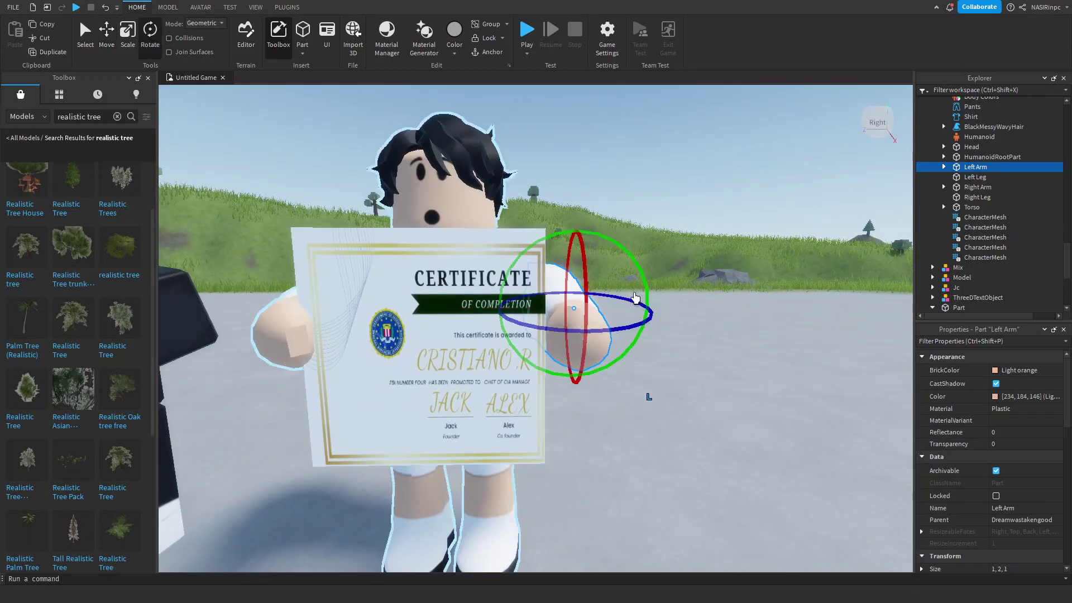
drag(565, 328, 560, 338)
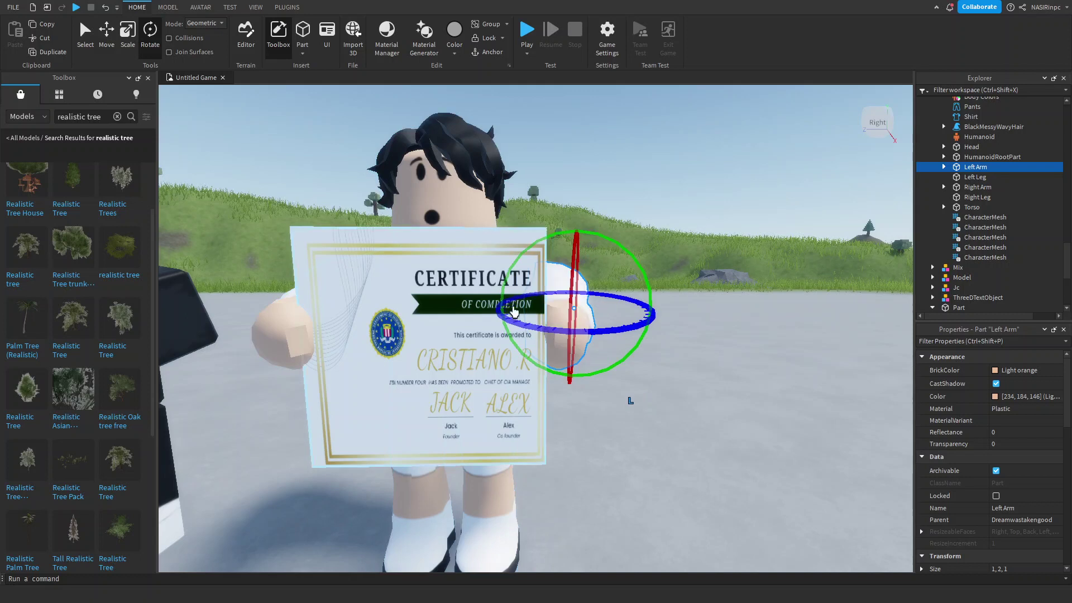
Clear the Toolbox model search and deselect the left arm.
click(114, 115)
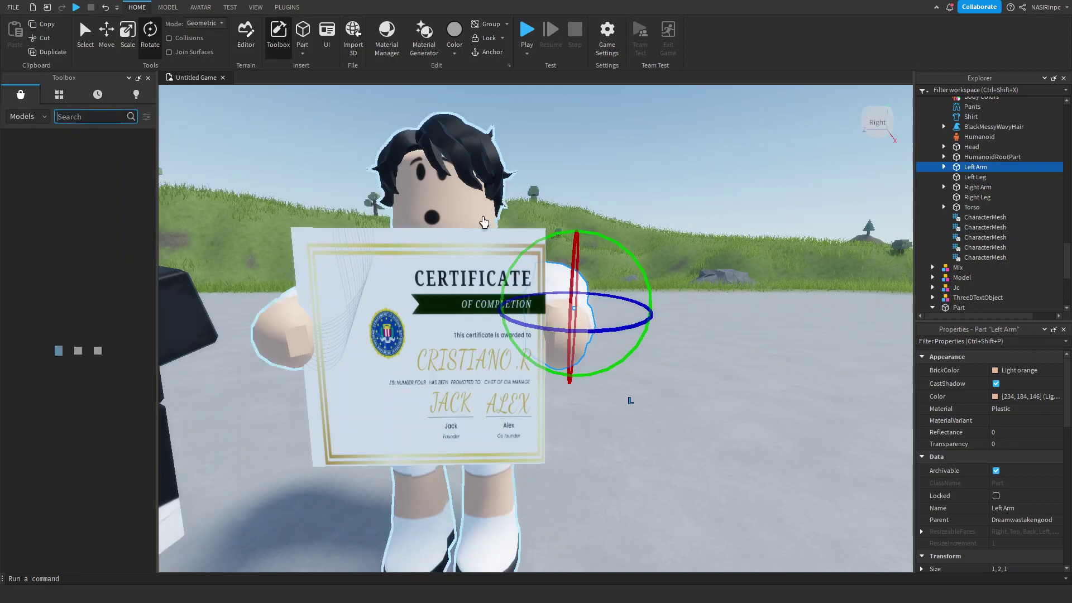
click(682, 264)
right_drag(682, 264, 681, 264)
key(w)
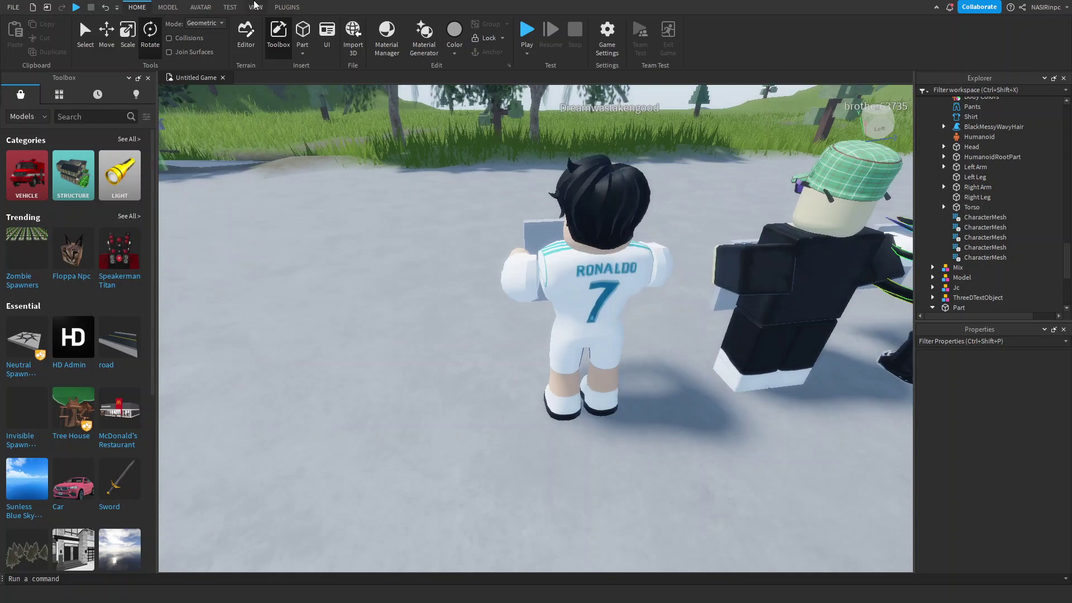
click(168, 8)
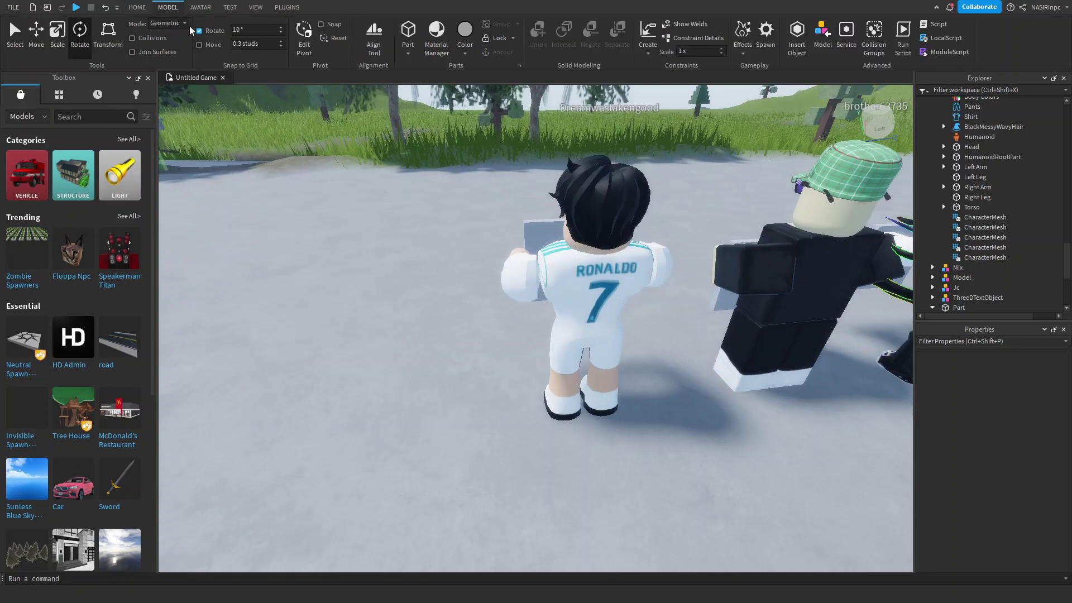
click(139, 8)
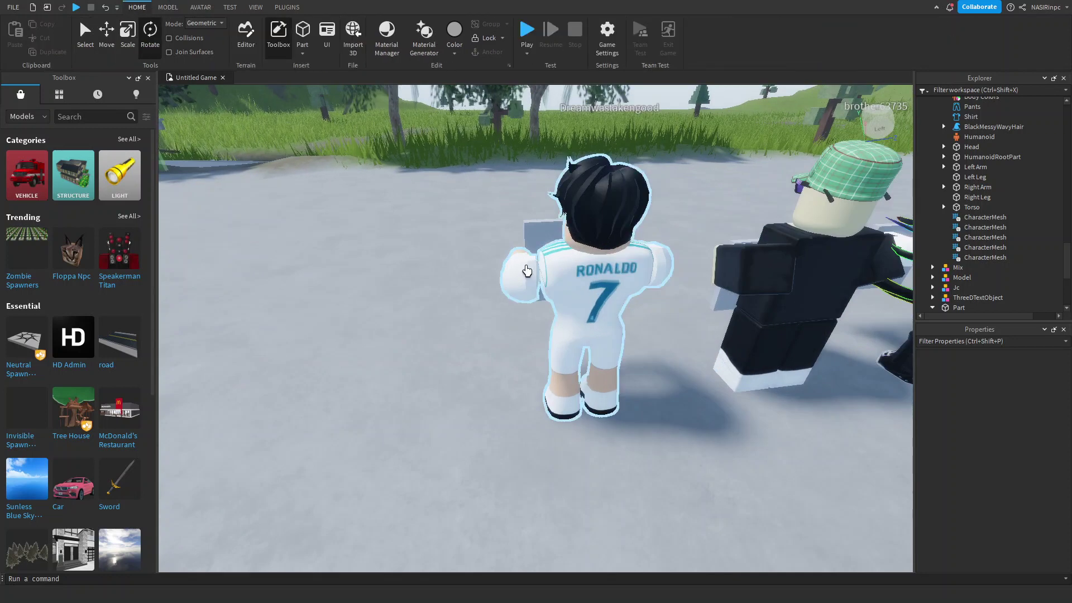
Rotate the left arm slightly as seen from above to fine-tune its grip on the certificate, and deselect it.
click(526, 270)
right_drag(488, 376, 428, 364)
scroll(429, 363, up, 5)
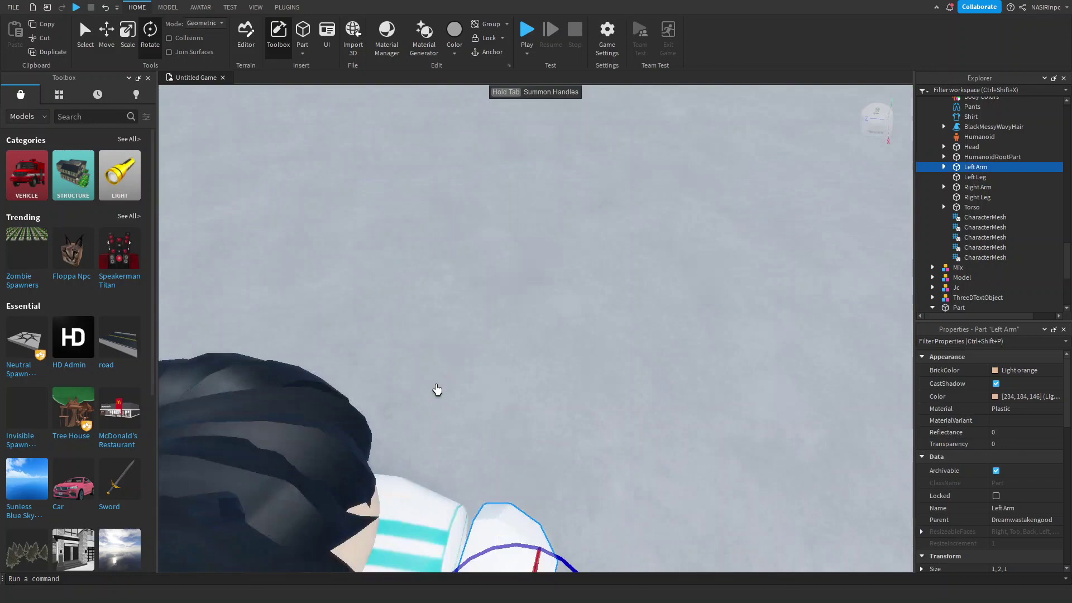
scroll(437, 389, down, 5)
drag(531, 327, 524, 321)
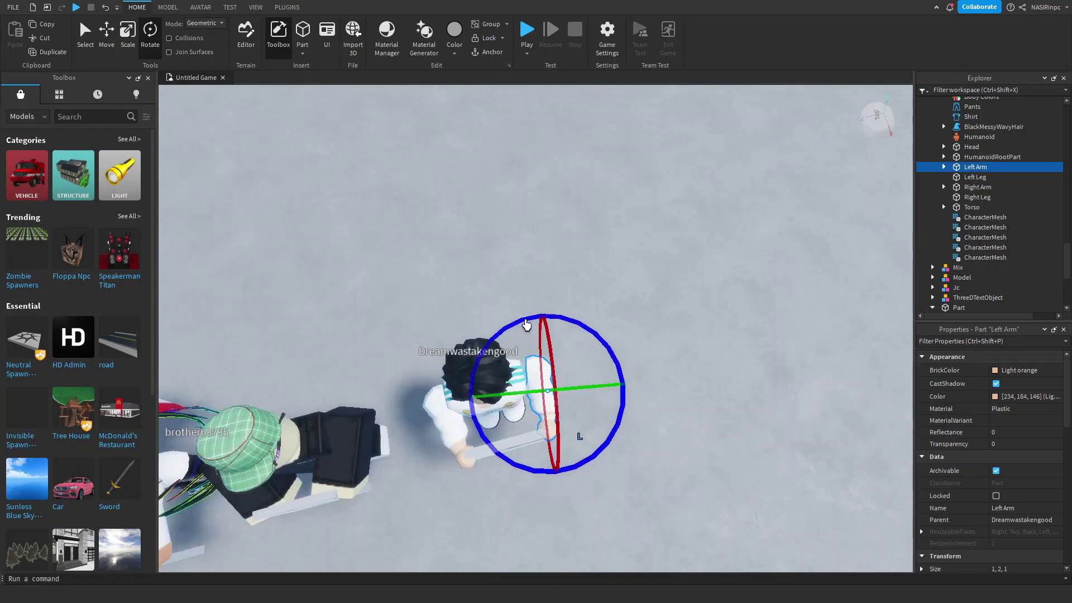
click(111, 29)
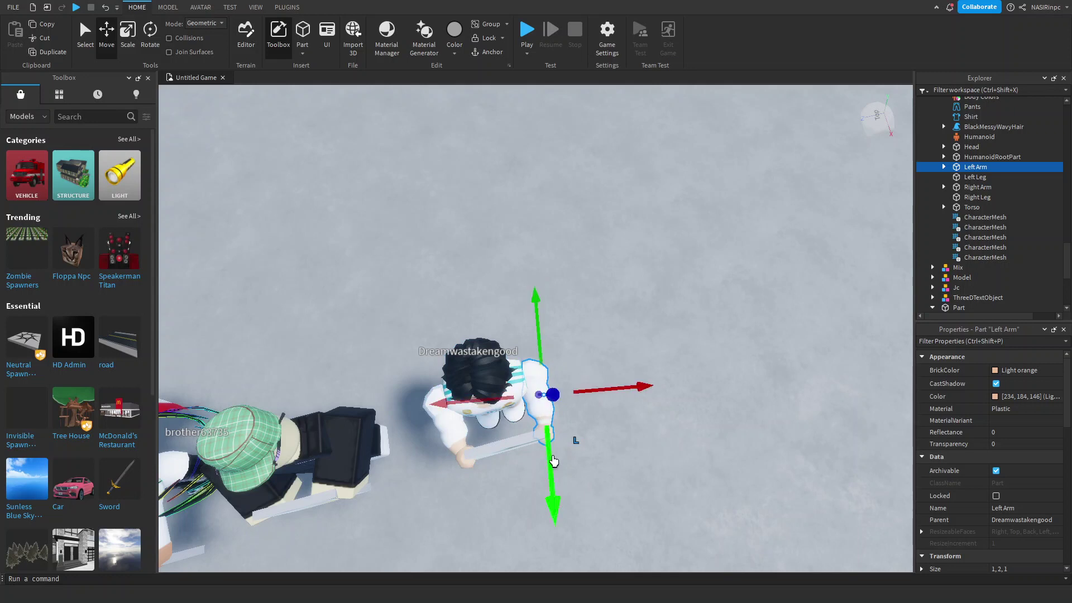
click(596, 484)
right_drag(596, 484, 572, 484)
scroll(572, 484, down, 3)
scroll(572, 484, down, 1)
key(a)
key(d)
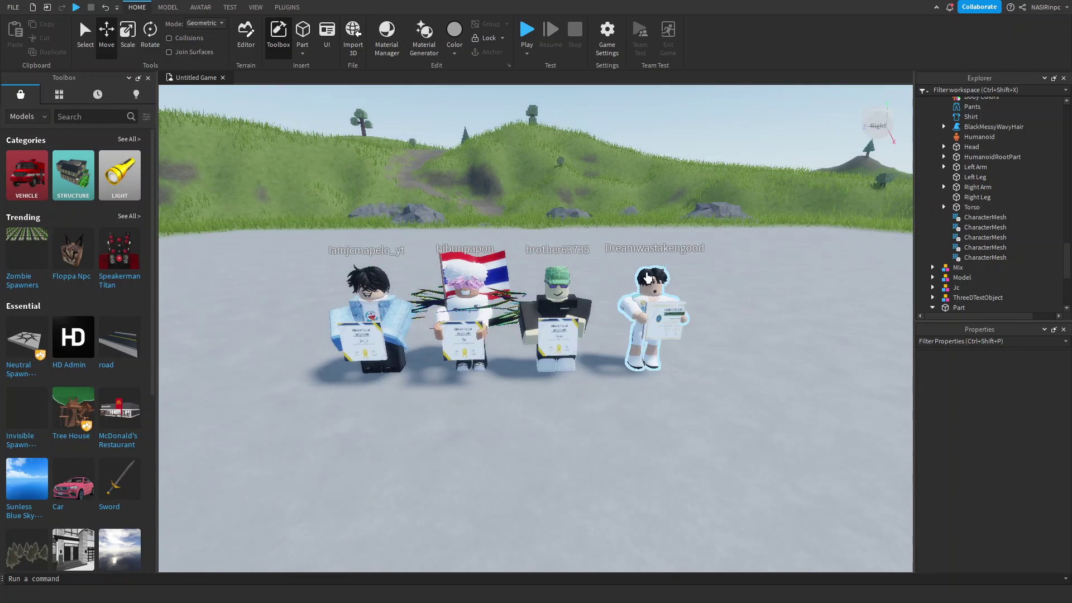
Group the football-kit character and its certificate part into a single model.
click(648, 277)
click(933, 102)
scroll(974, 178, up, 2)
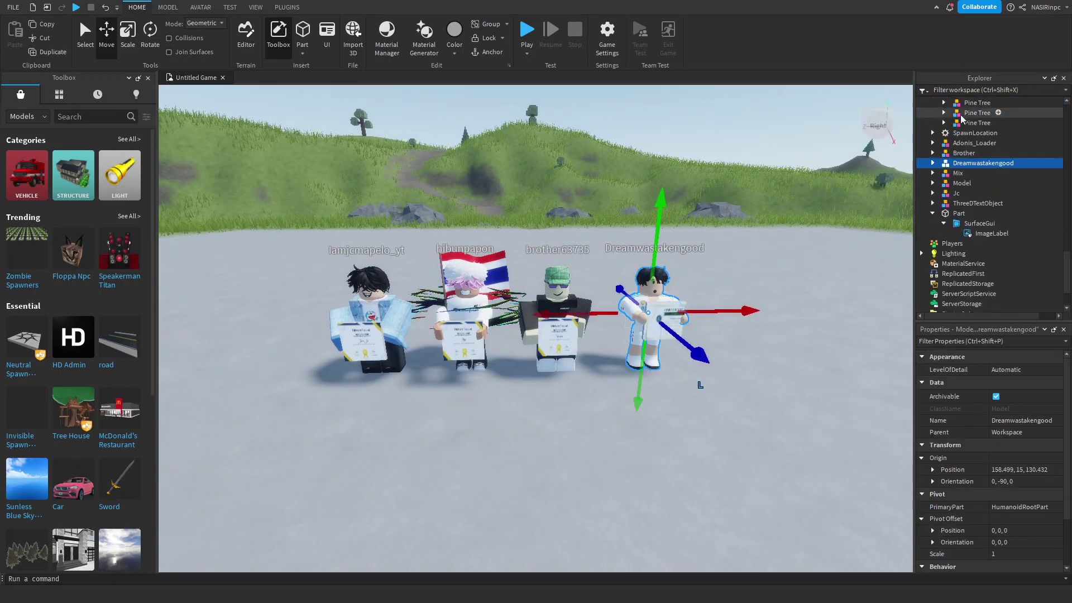
click(932, 213)
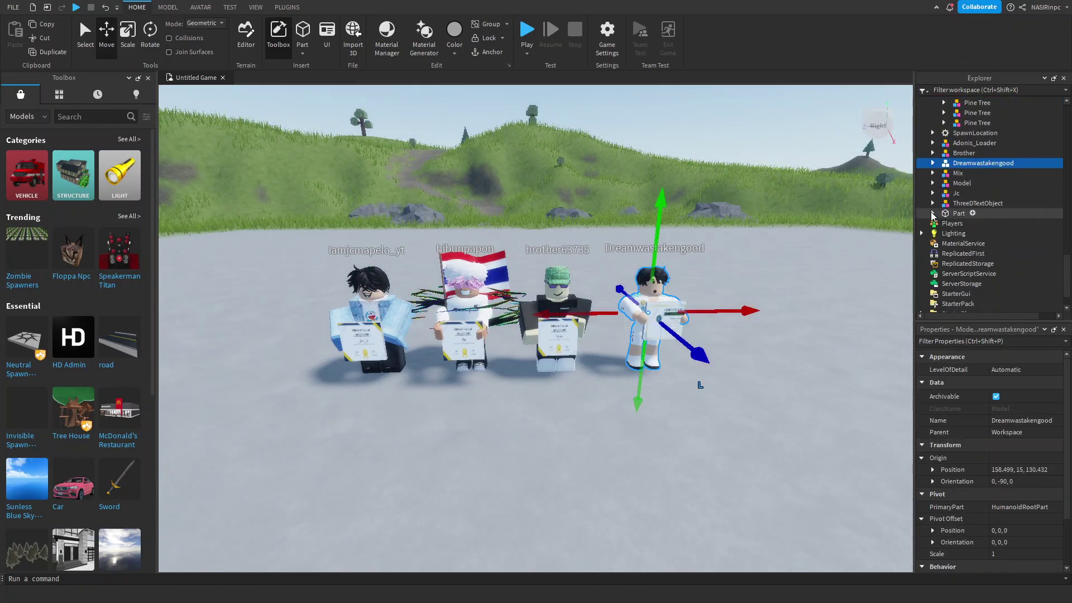
click(958, 213)
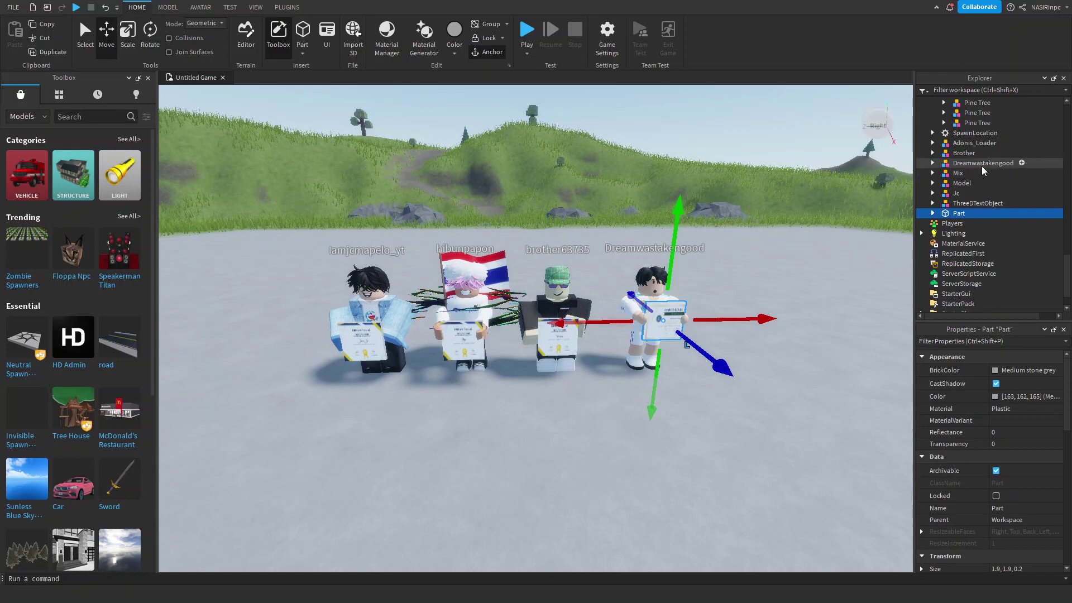
click(984, 164)
ctrl+click(955, 215)
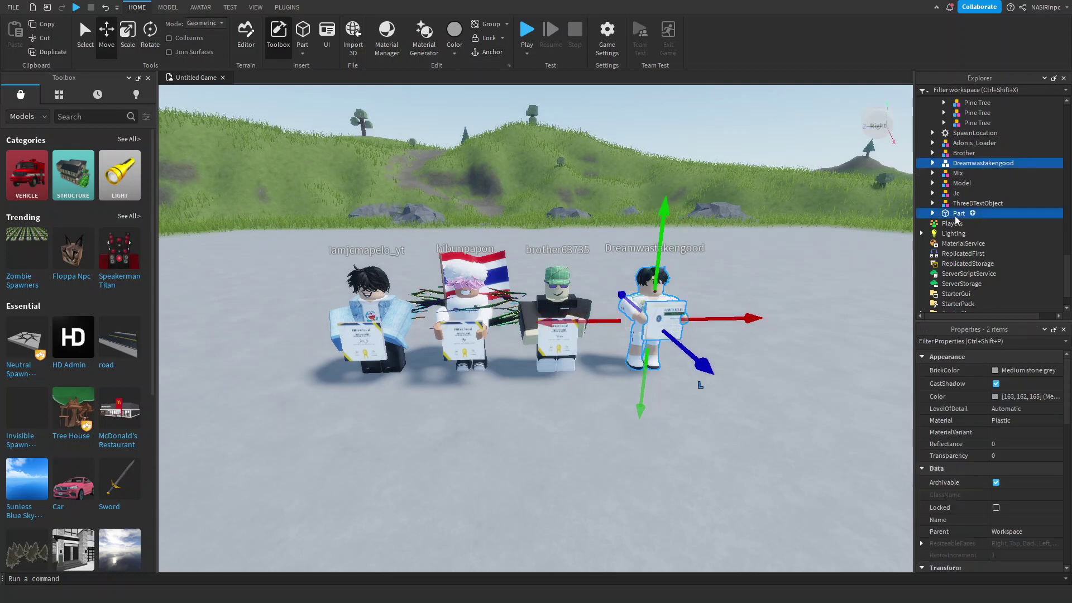
key(ctrl+g)
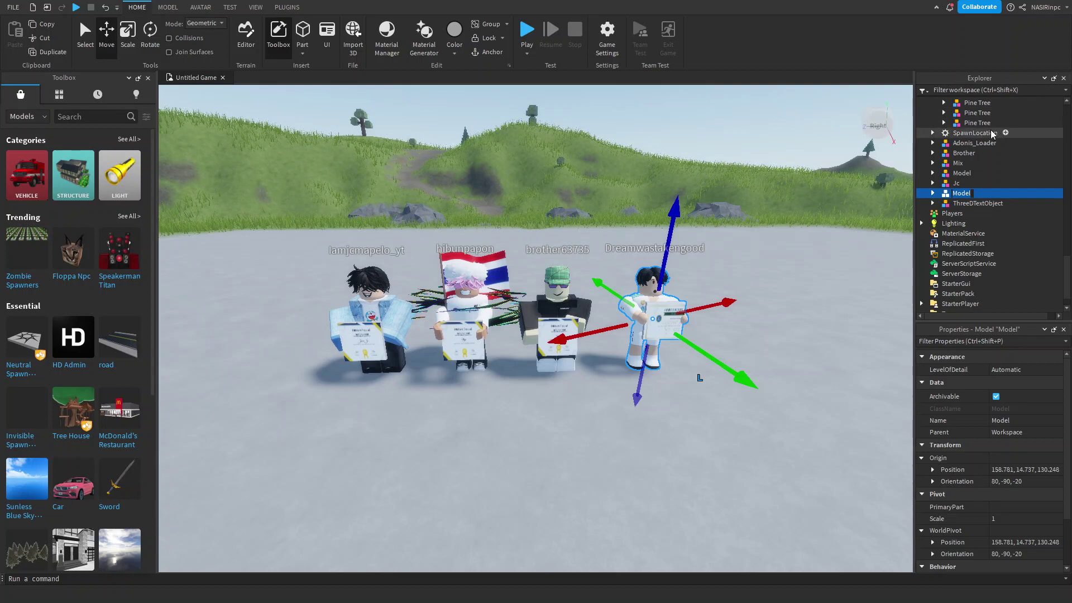
Collapse the Foliage folder, rename the new character-and-certificate group to Cristiano,R, and deselect it.
scroll(988, 134, up, 1)
scroll(982, 167, up, 12)
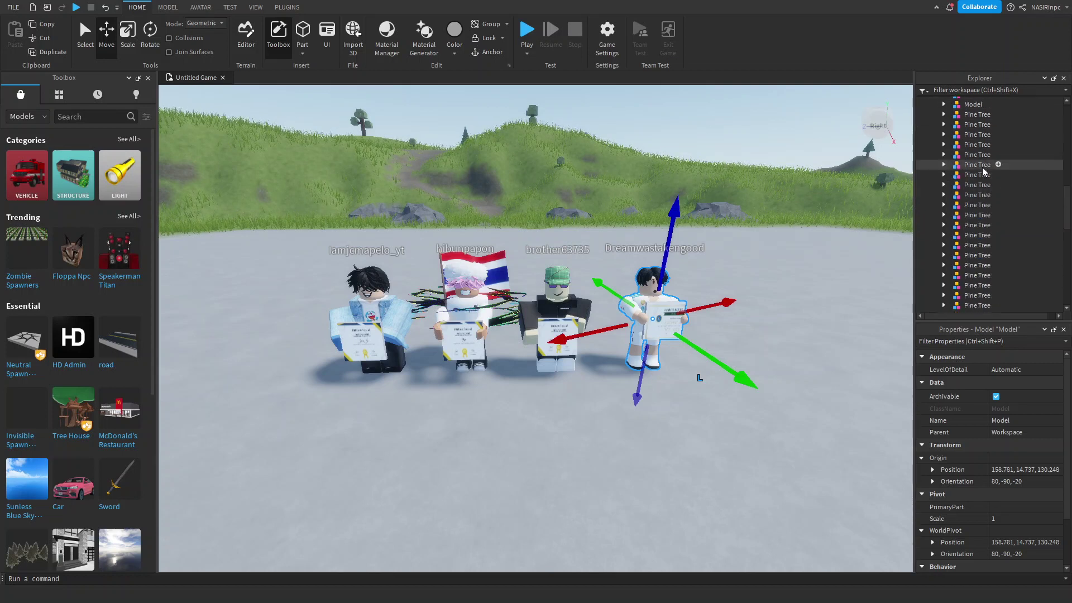
click(933, 131)
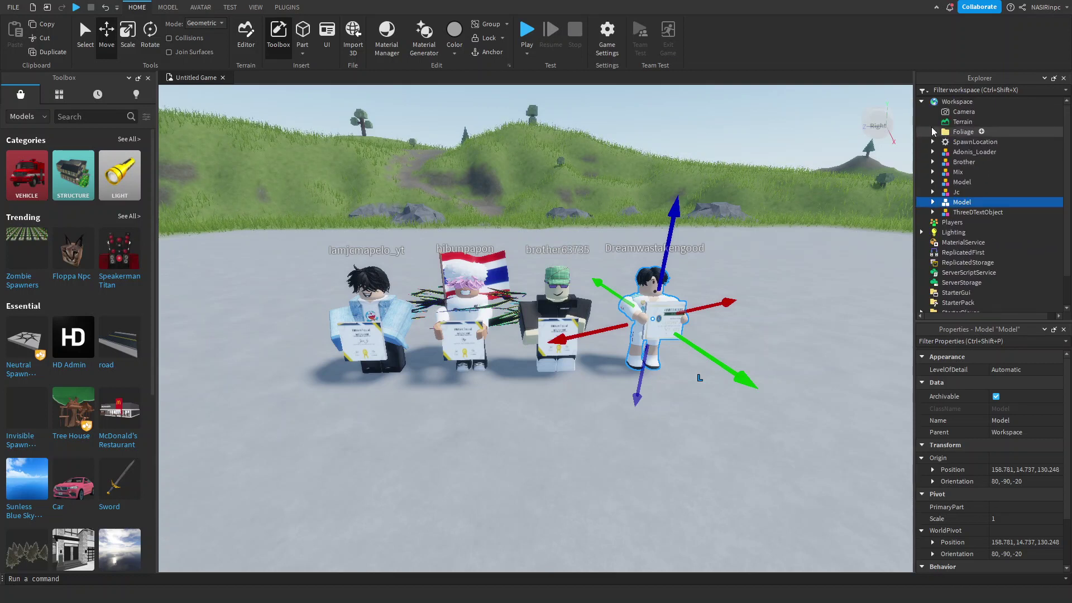
click(961, 201)
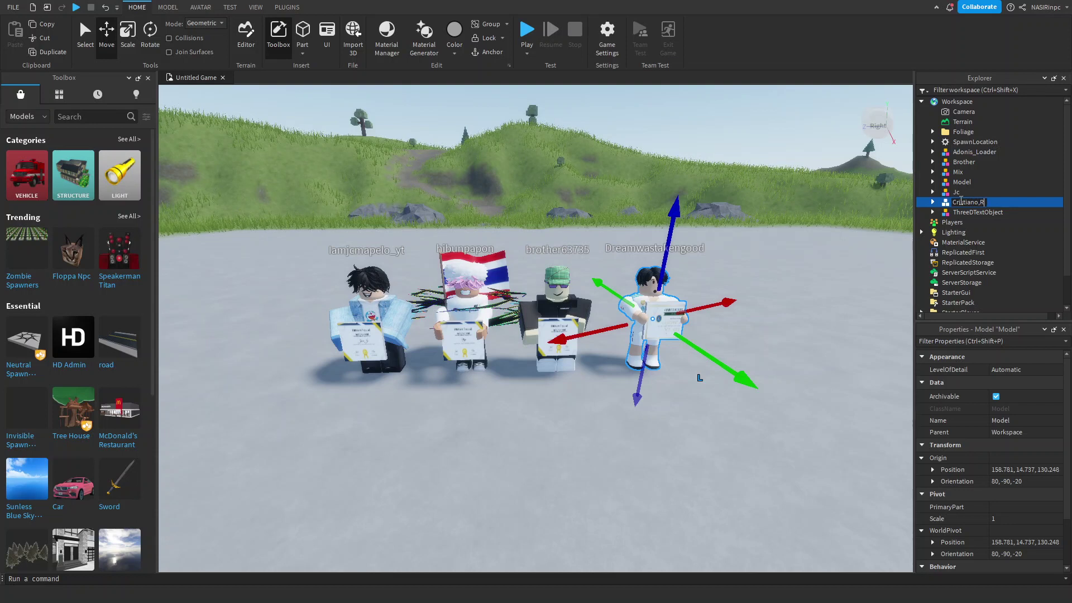
key(Return)
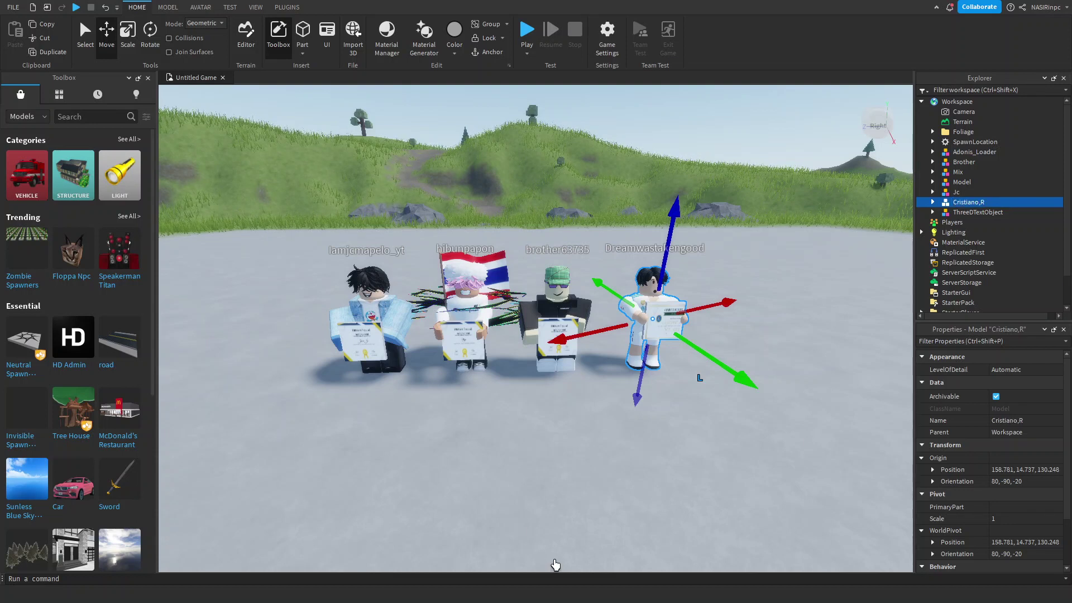
click(783, 462)
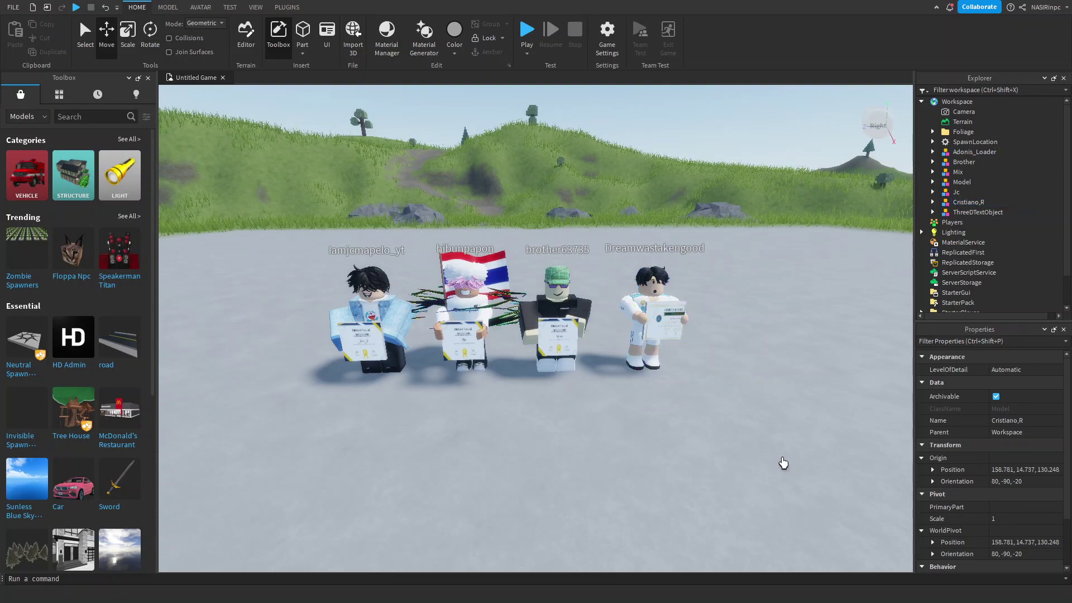
Expand the Cristiano,R group and select the character model inside it.
click(932, 202)
click(971, 213)
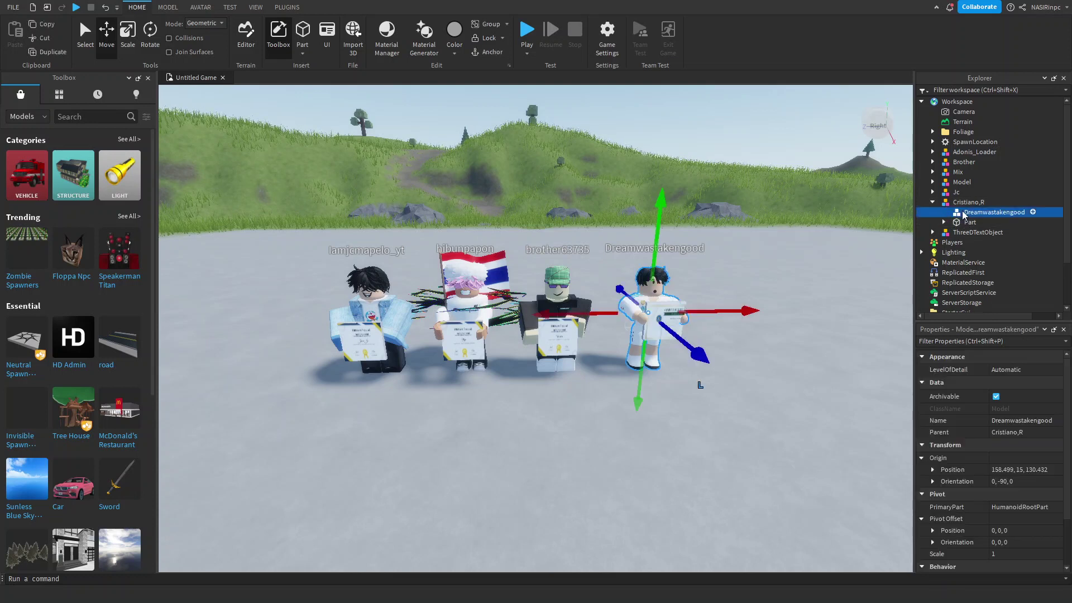
double_click(971, 212)
click(939, 213)
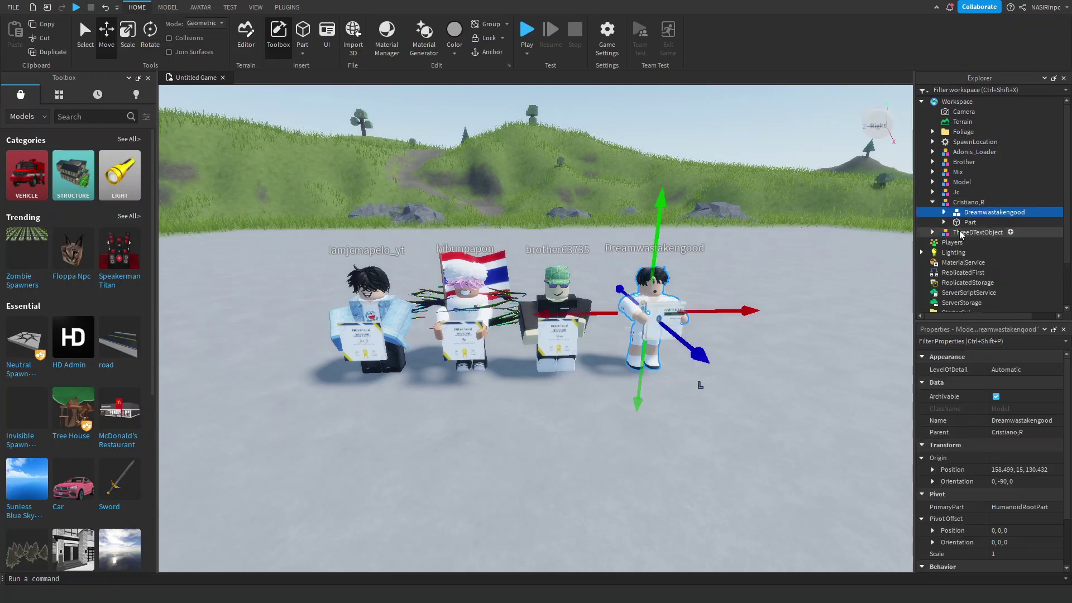
click(980, 212)
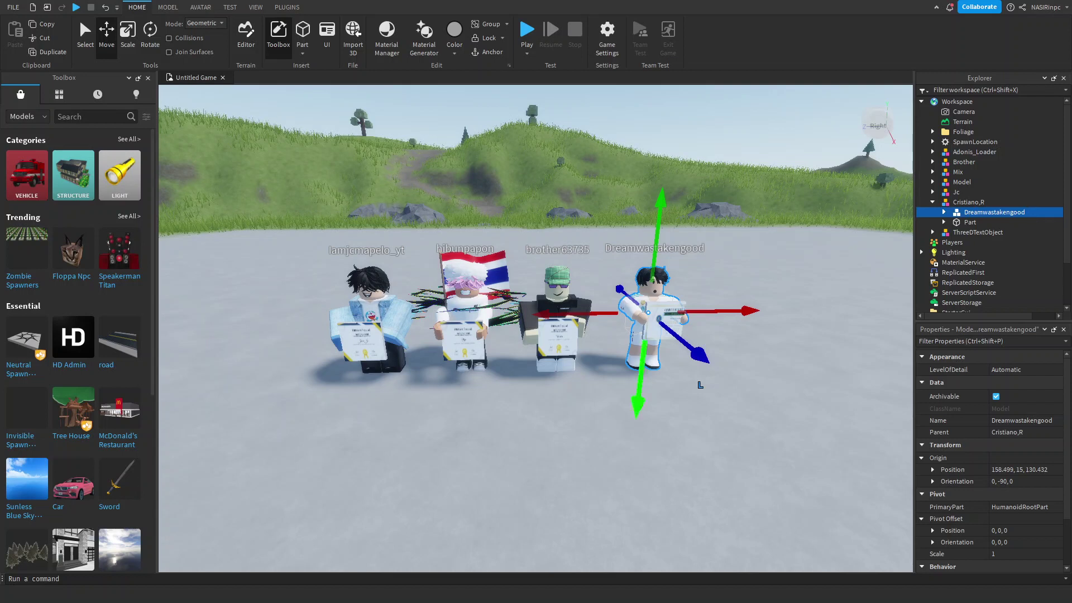
click(541, 447)
right_drag(545, 417, 533, 424)
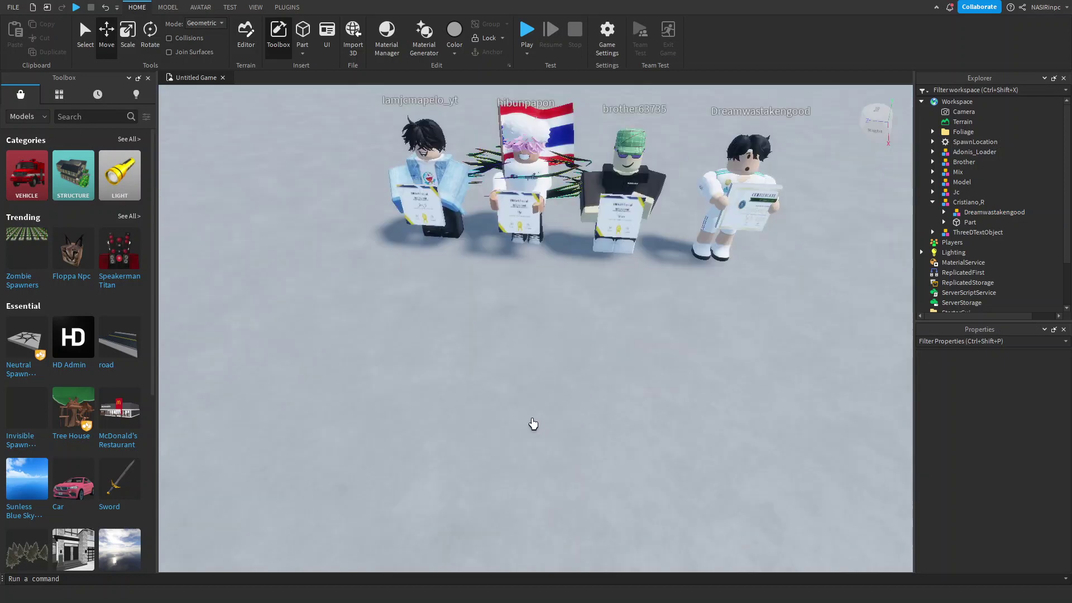
right_drag(373, 340, 374, 340)
right_drag(445, 474, 445, 474)
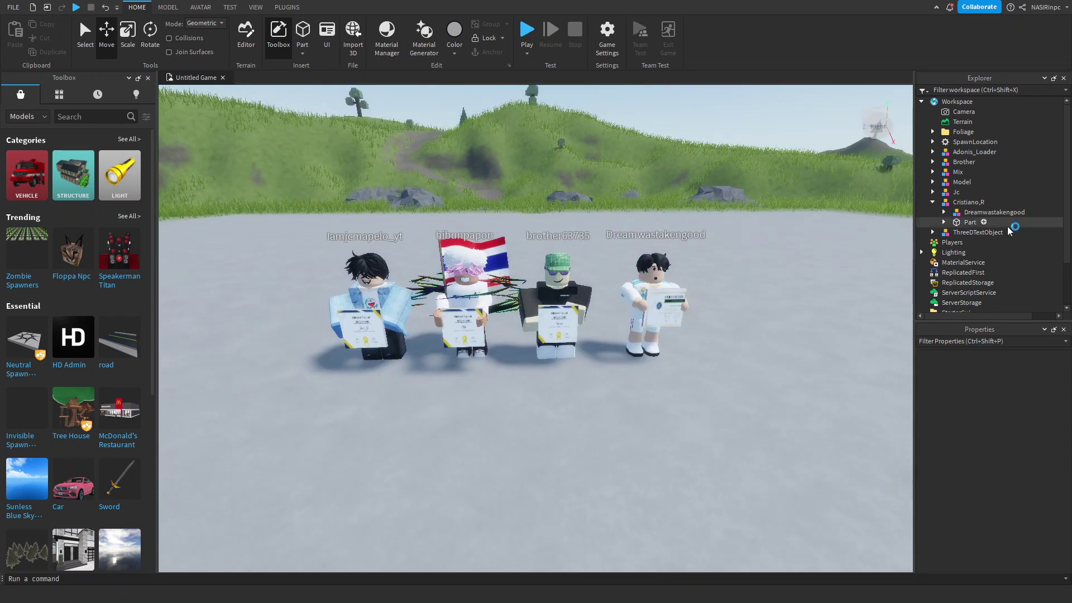
click(974, 213)
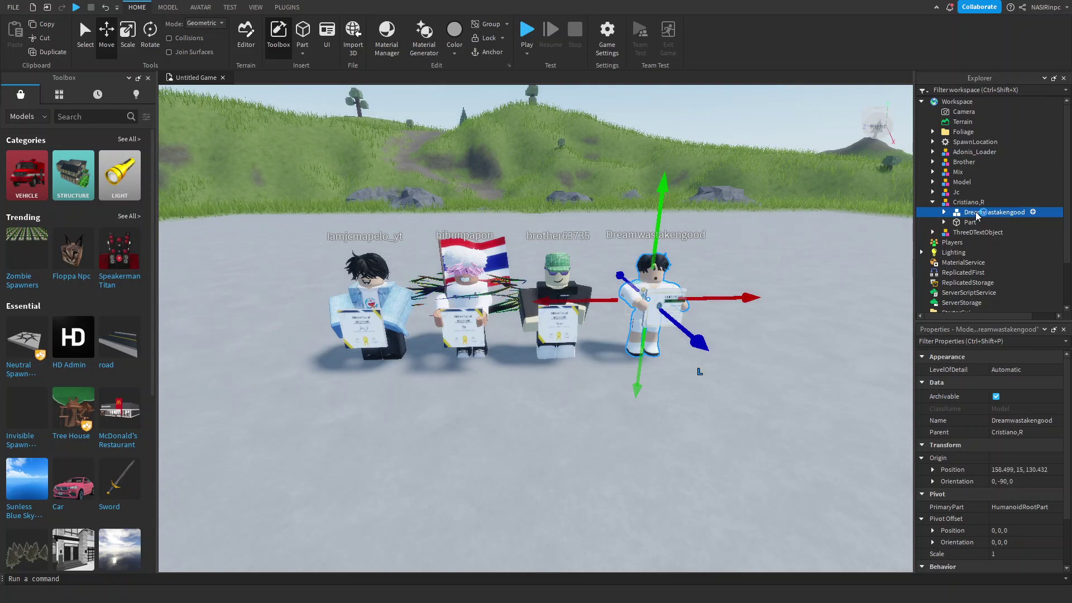
click(825, 326)
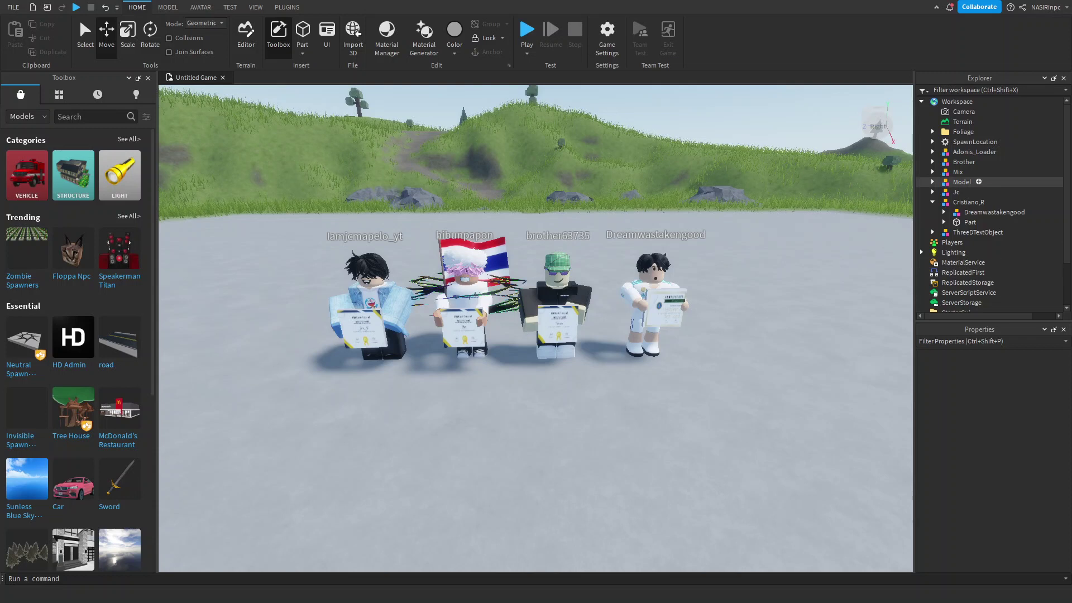
Rename the character model inside the Cristiano,R group to CristianoRonaldo, then deselect it and collapse the group.
click(994, 212)
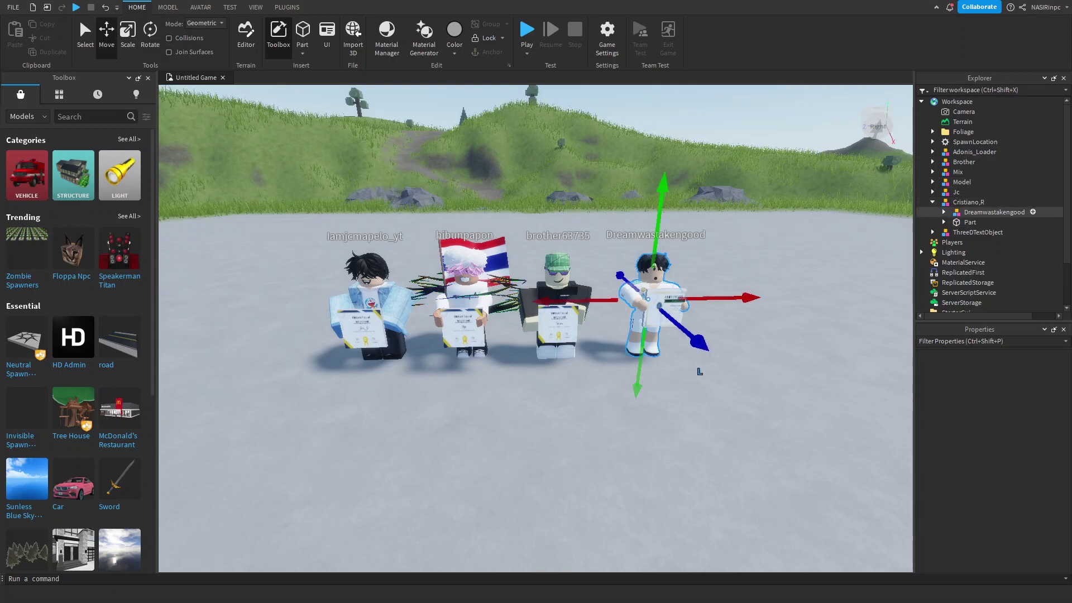
double_click(987, 213)
click(945, 212)
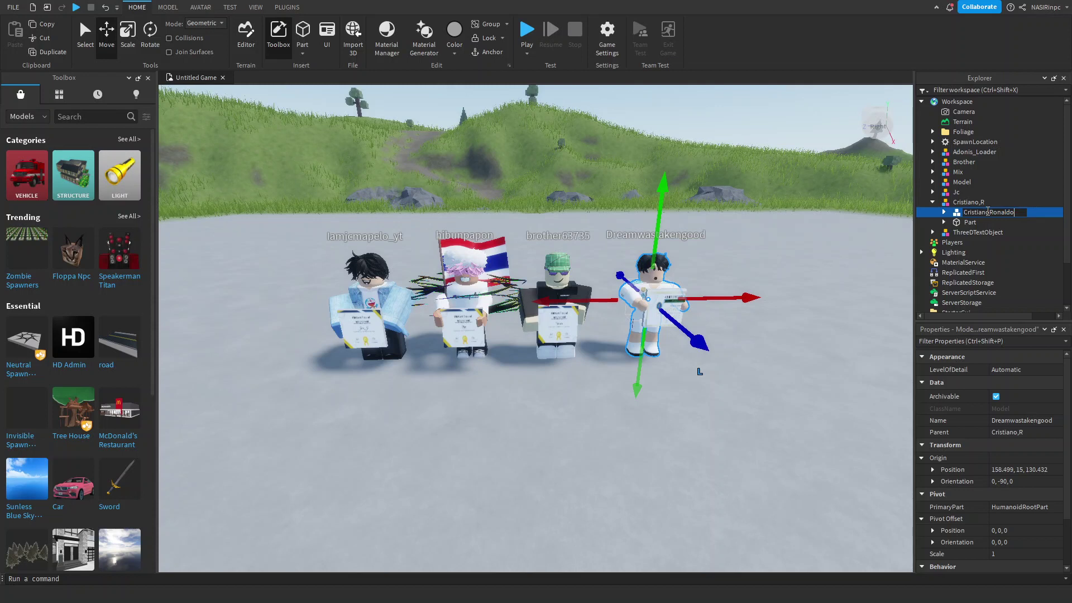
text(\)
key(Return)
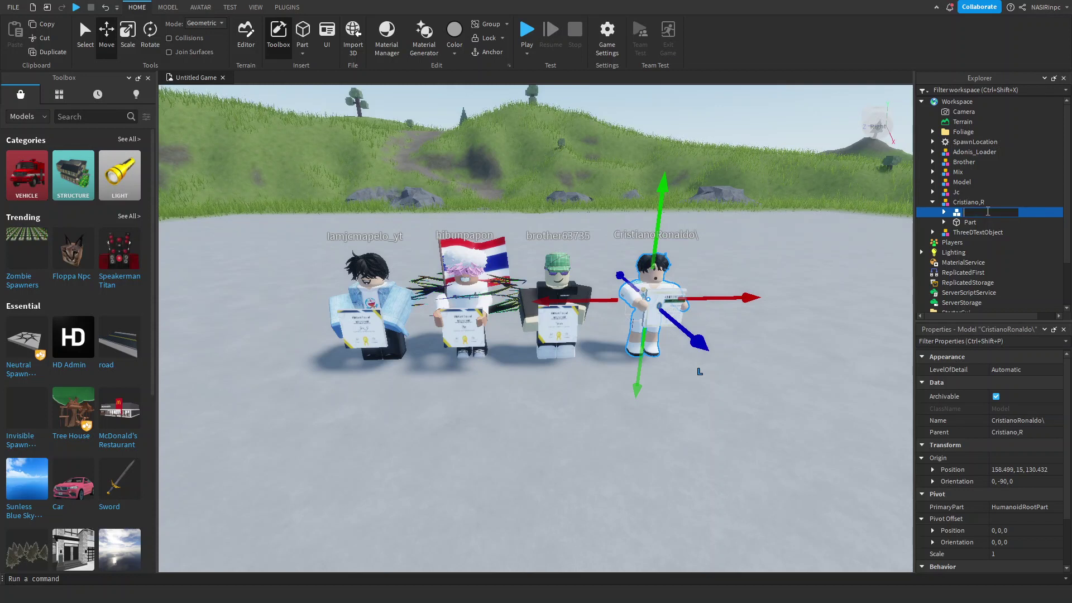
key(Return)
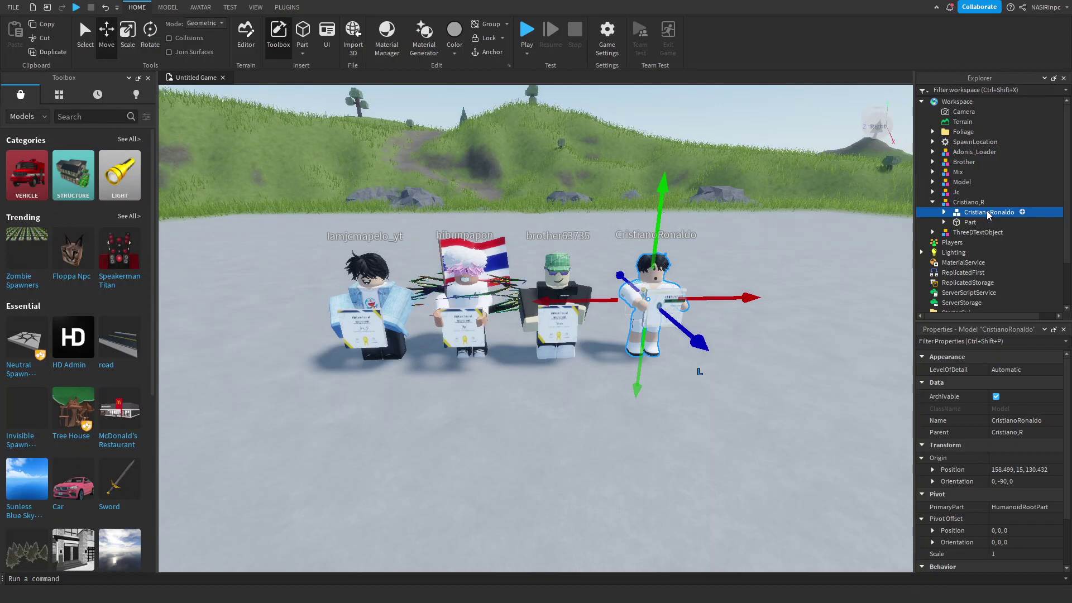
click(988, 213)
click(987, 213)
click(713, 419)
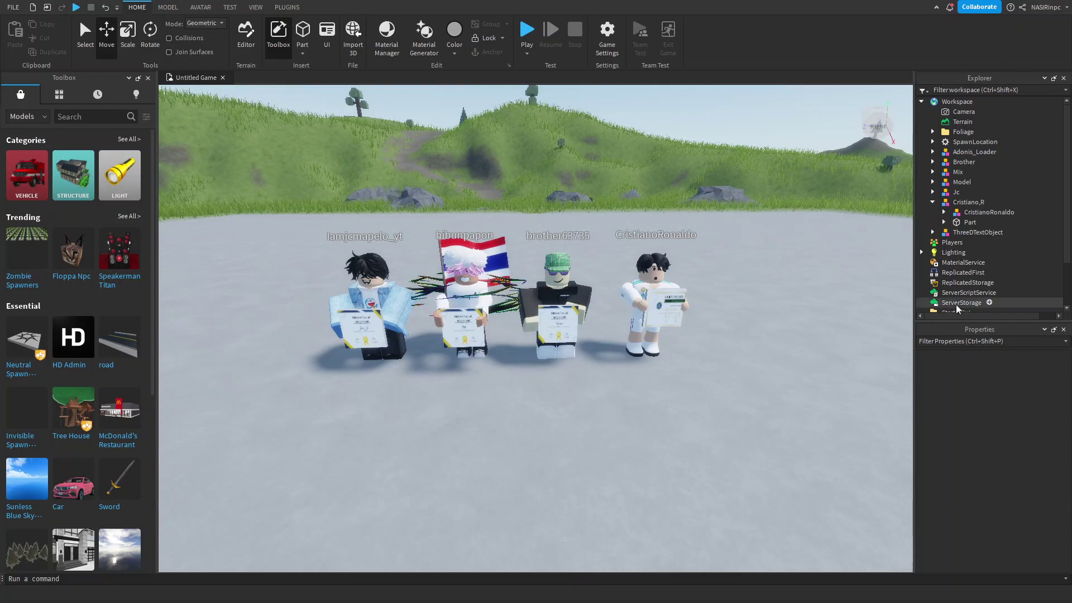
click(932, 202)
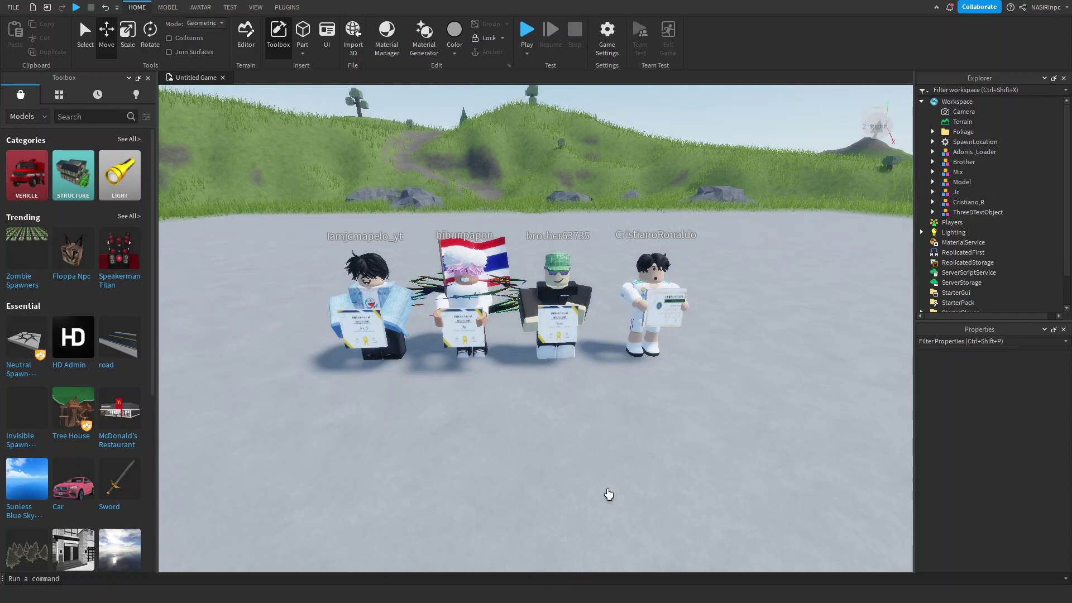
mouse_move(604, 391)
right_down()
mouse_move(593, 397)
mouse_move(586, 385)
right_up()
key(w)
key(s)
key(w)
key(s)
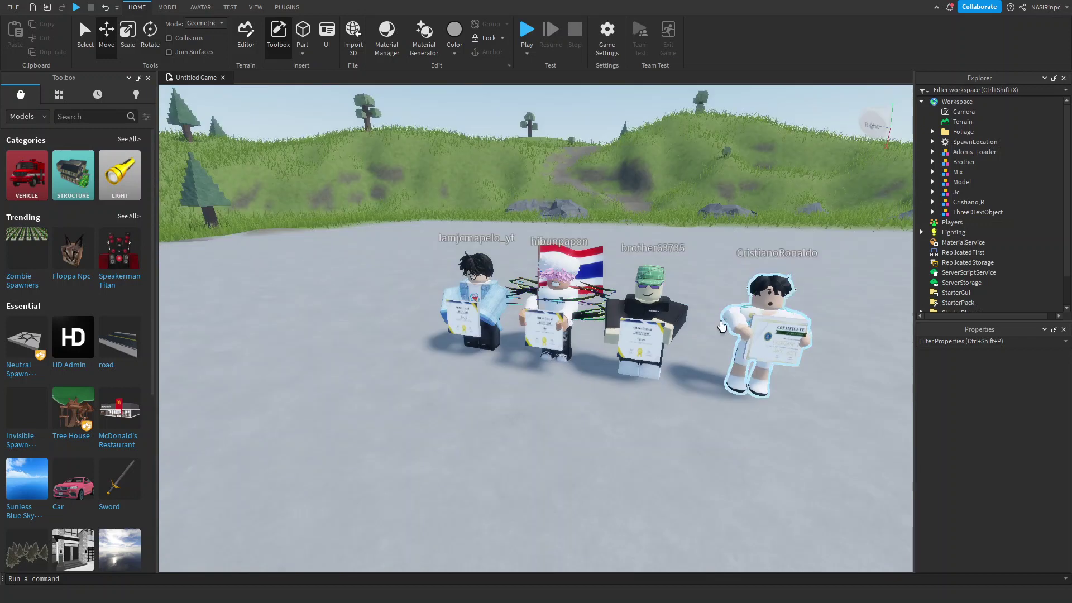
right_drag(593, 426, 576, 454)
Spawn the signed-in account's own avatar into the scene by its username with the Load Character plugin.
click(287, 7)
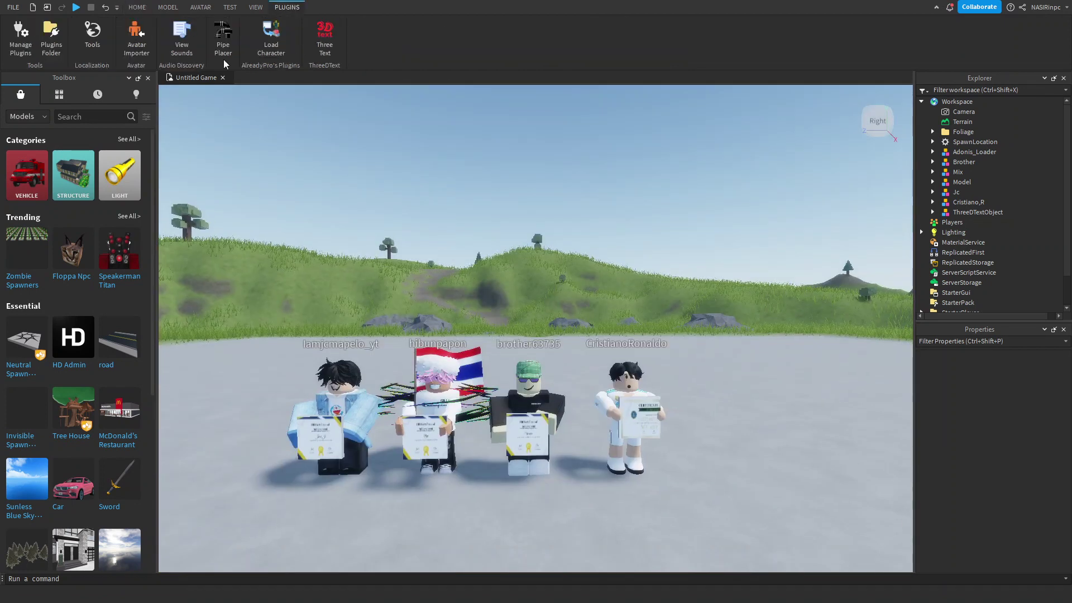
click(325, 36)
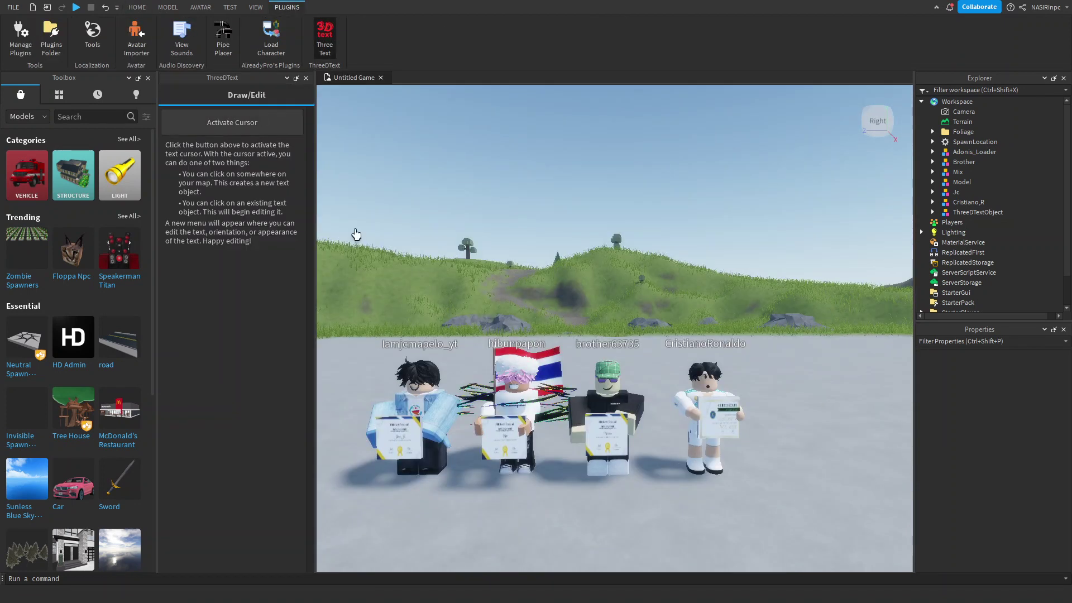
click(324, 37)
click(271, 42)
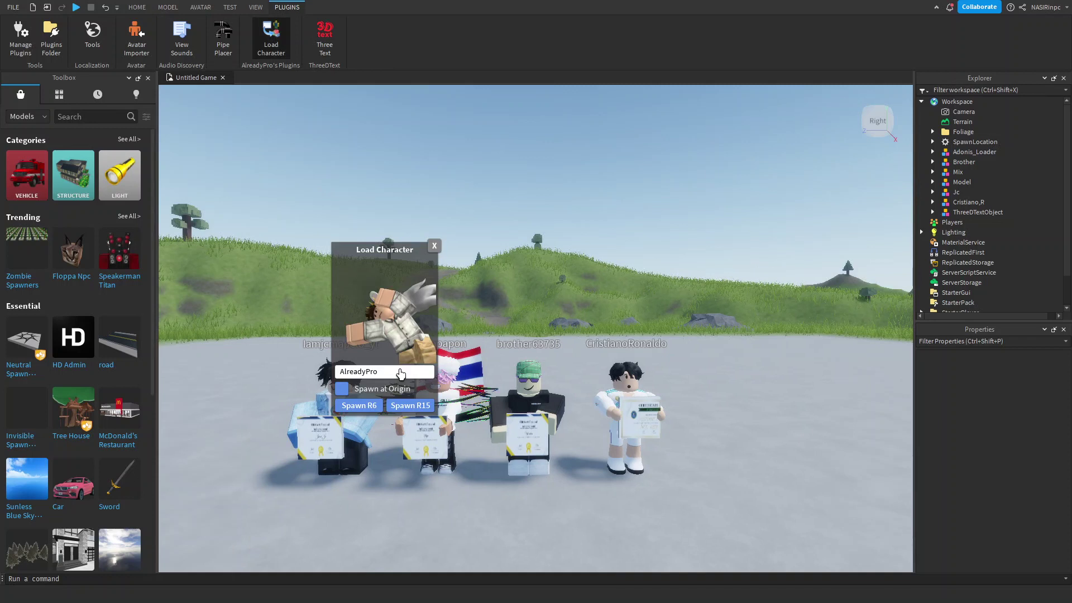
drag(403, 372, 299, 378)
text(NASIRin)
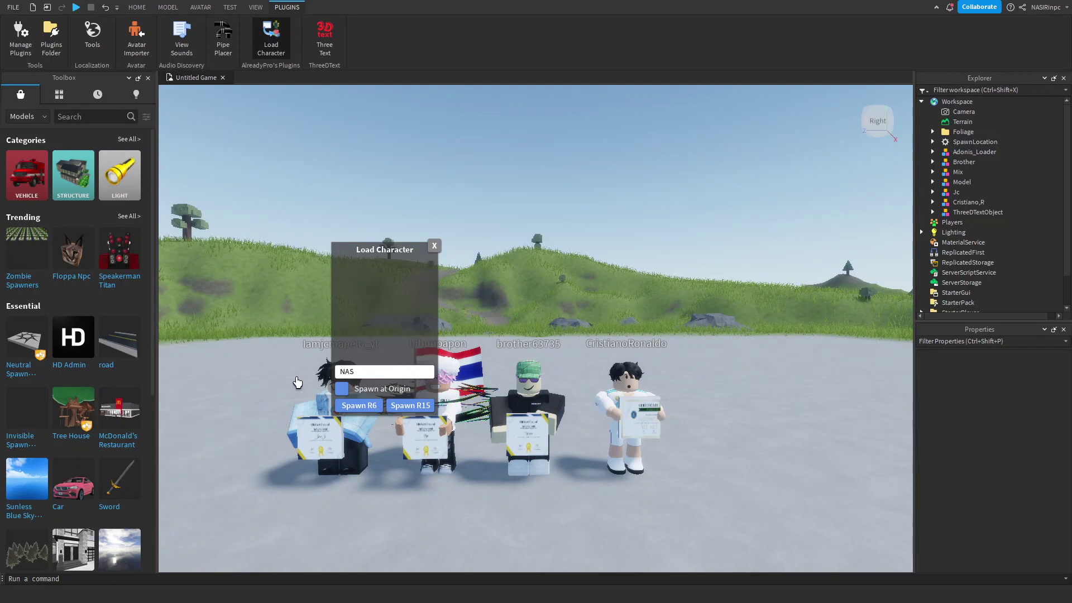
text(pc)
right_drag(427, 519, 428, 519)
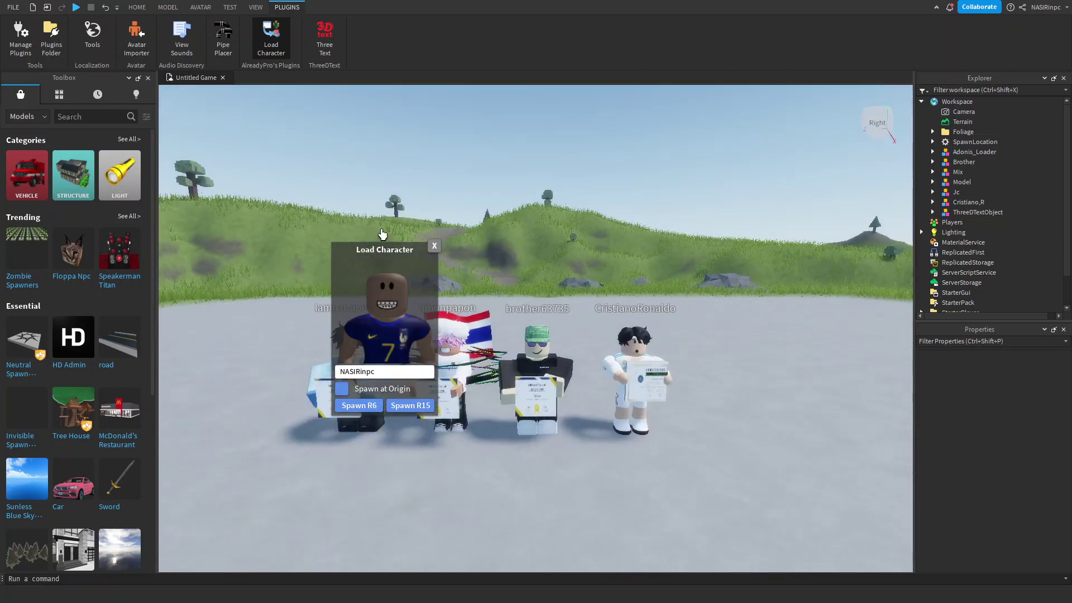
click(437, 251)
right_drag(492, 272, 493, 272)
Place the newly spawned avatar in front of the line-up and turn it to face the same way as the others.
drag(587, 321, 495, 435)
mouse_move(495, 434)
right_down()
mouse_move(505, 441)
mouse_move(486, 440)
right_up()
key(ctrl+r)
drag(485, 439, 550, 475)
key(ctrl+2)
Search the Toolbox models for "trophy".
click(84, 117)
text(t)
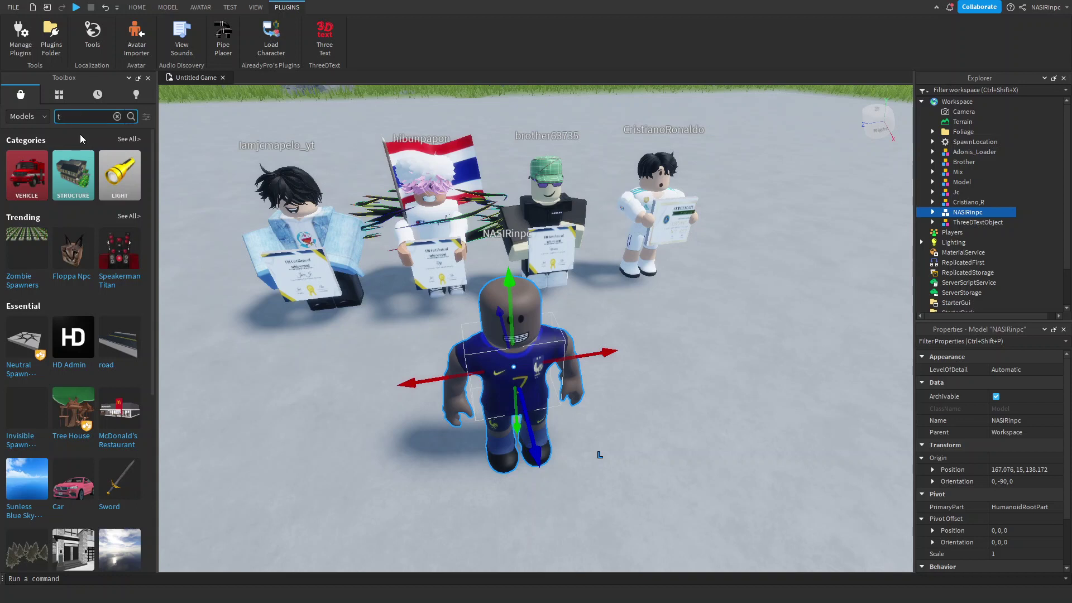
text(ro)
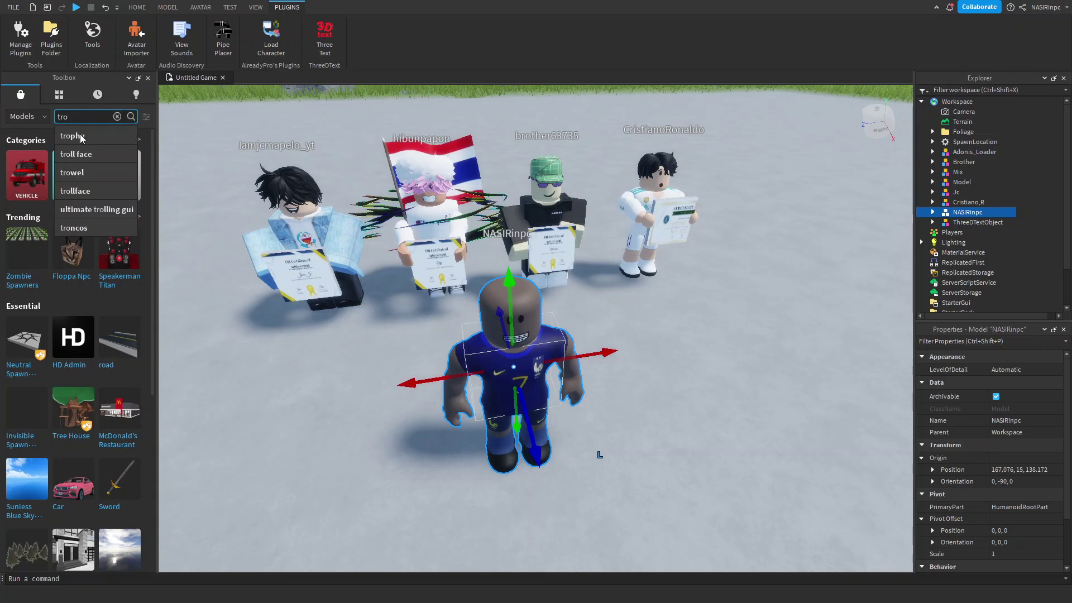
text(p)
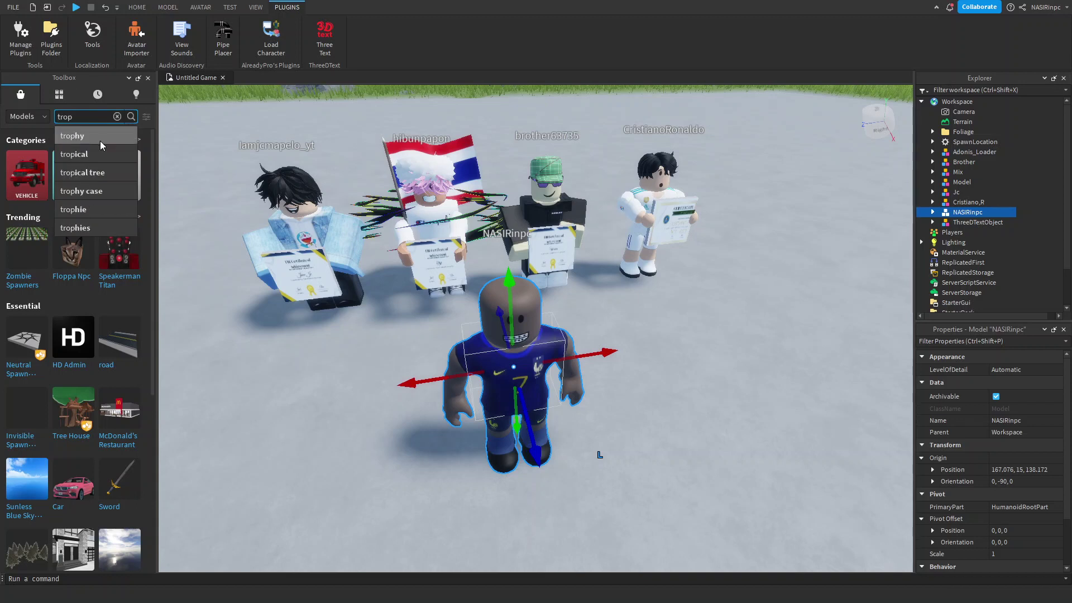
click(101, 140)
Insert the FIFA World Cup Trophy model into the scene at the newly spawned avatar.
scroll(221, 374, up, 3)
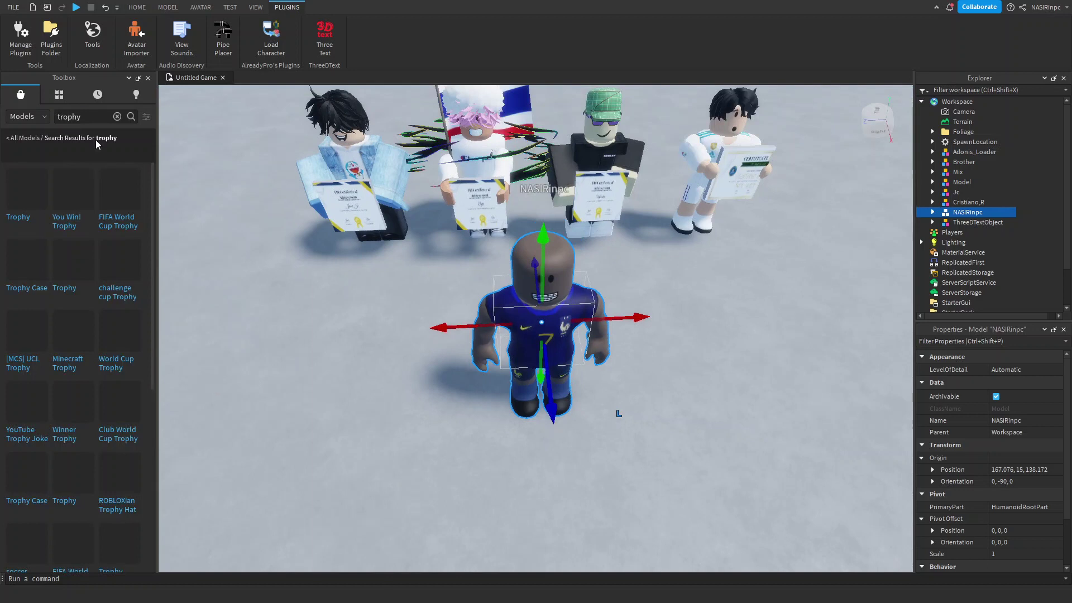
click(119, 200)
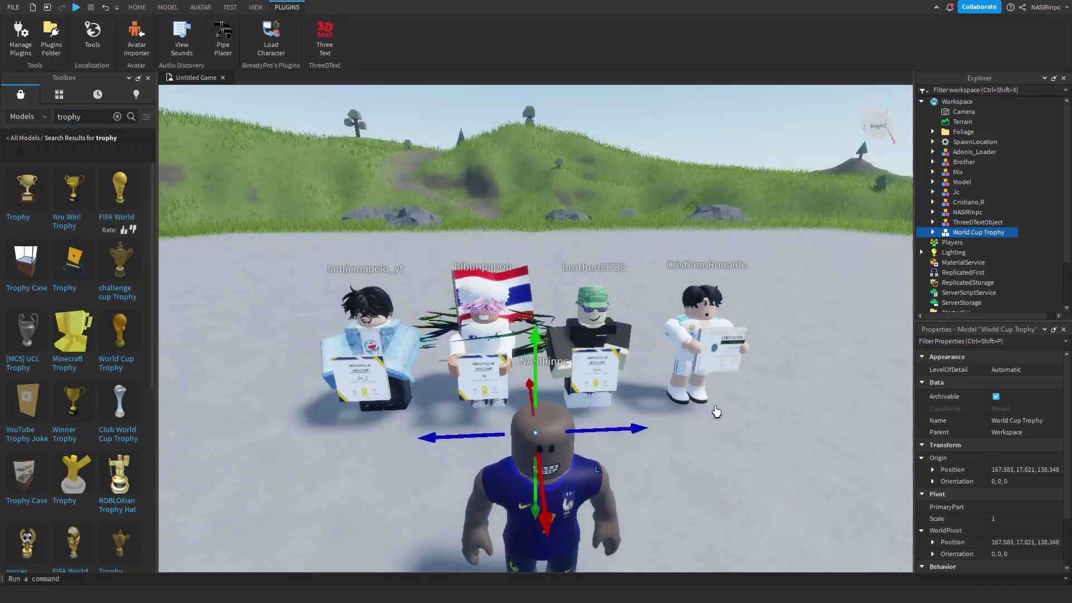
right_drag(670, 406, 670, 403)
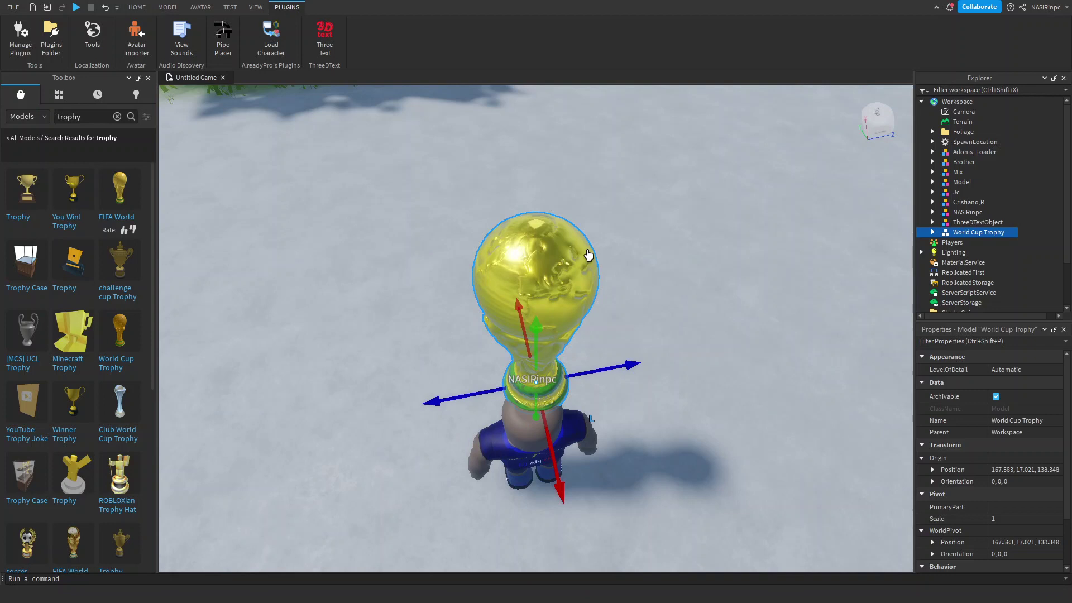
Lower the World Cup trophy and place it just in front of the football-kit avatar, and close the Toolbox.
drag(588, 255, 525, 266)
right_drag(560, 327, 581, 341)
drag(519, 258, 521, 178)
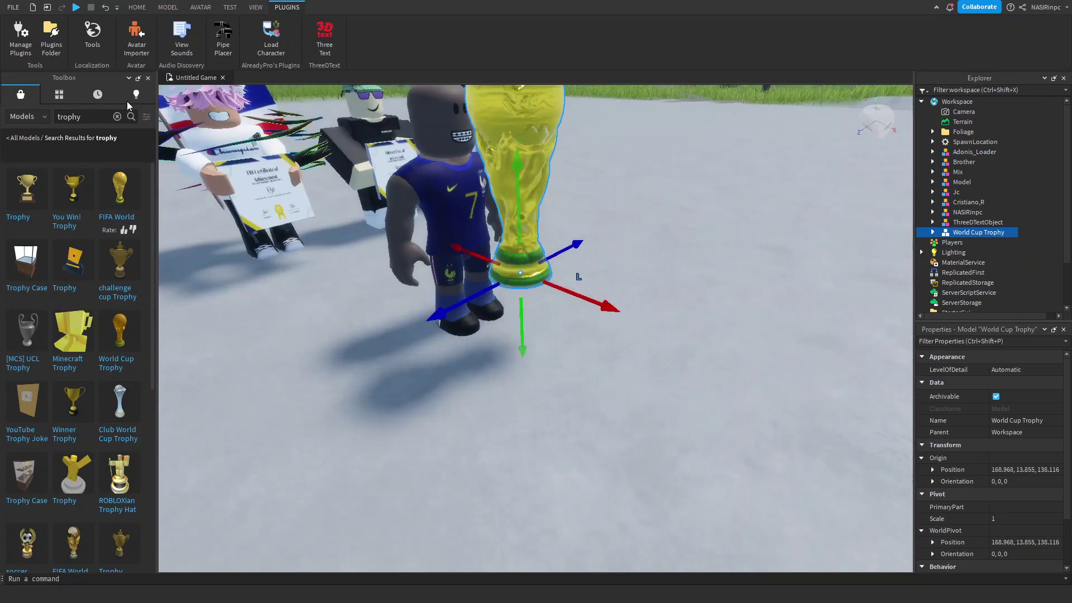
click(148, 78)
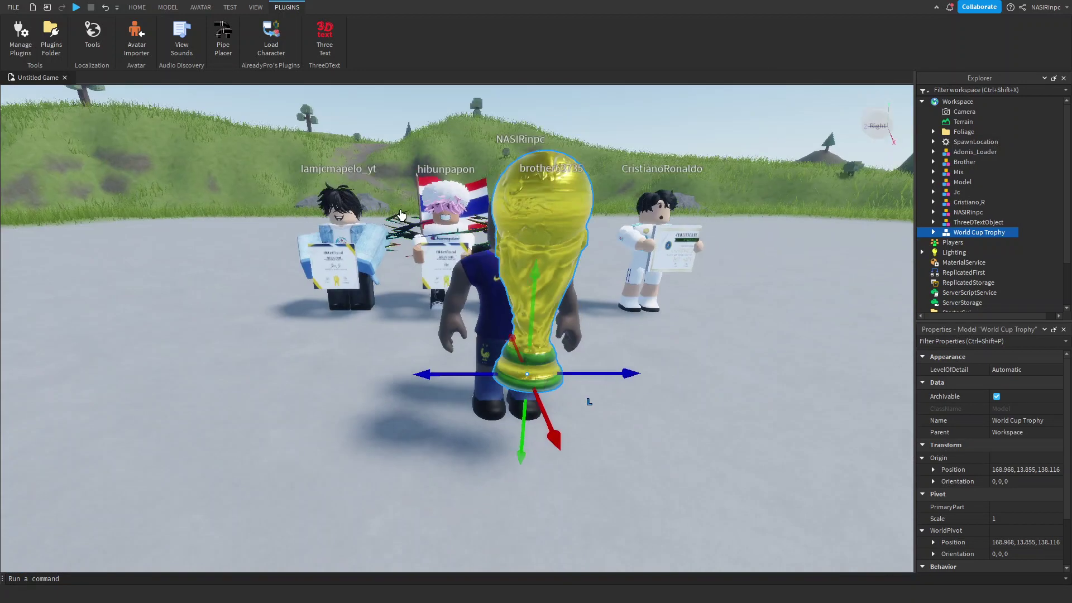
scroll(420, 237, down, 1)
scroll(823, 239, up, 2)
right_drag(557, 357, 558, 357)
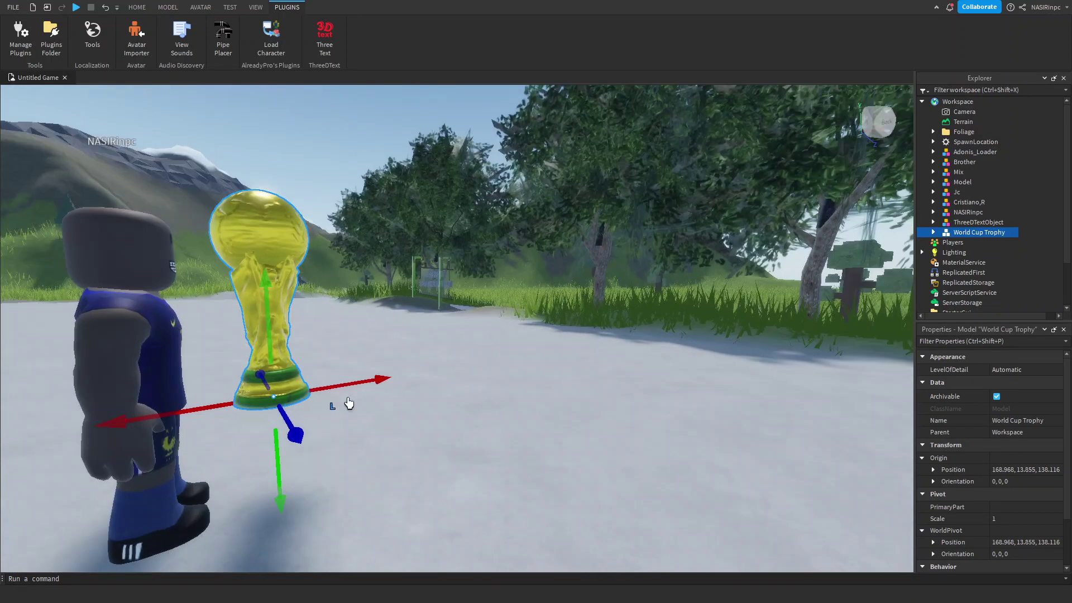
Rotate the football-kit avatar's right arm so it points forward towards the trophy.
click(226, 459)
right_drag(226, 459, 228, 460)
scroll(229, 460, up, 1)
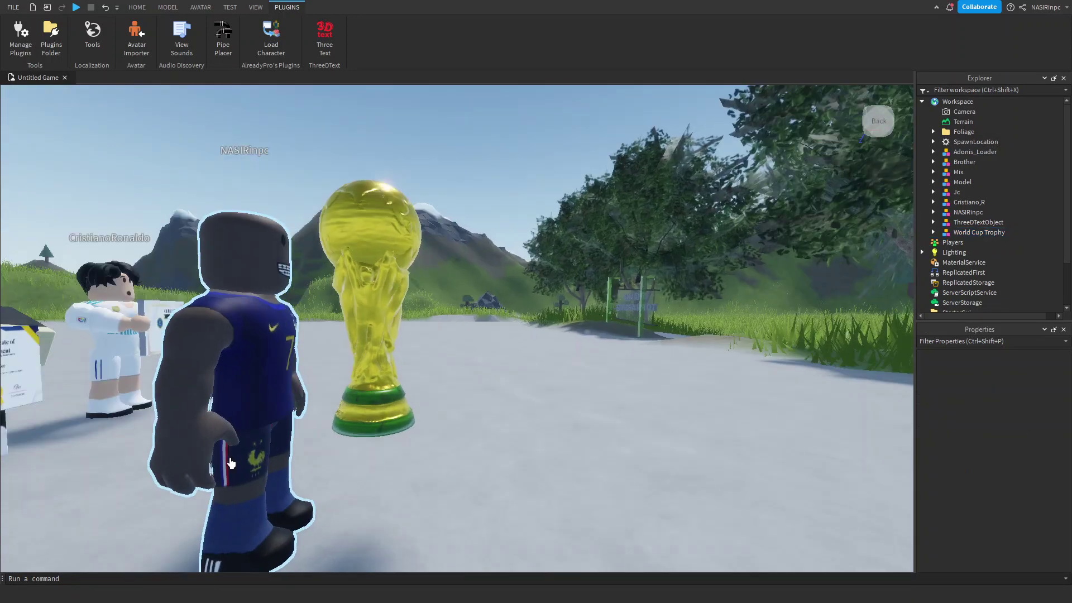
alt+click(202, 442)
key(a)
click(137, 8)
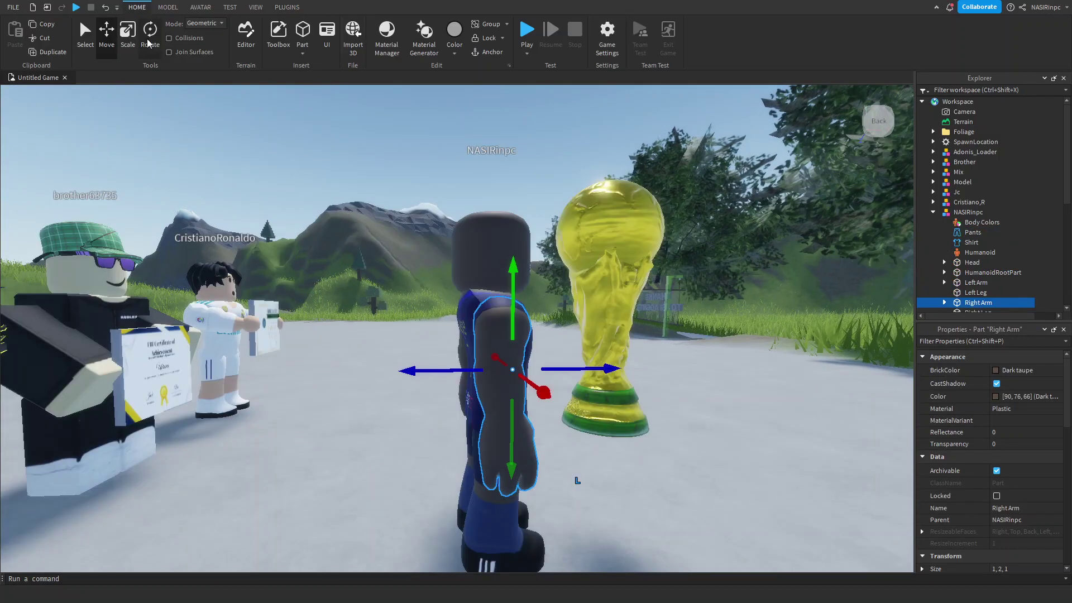
click(149, 38)
drag(482, 304, 465, 409)
right_drag(829, 468, 830, 468)
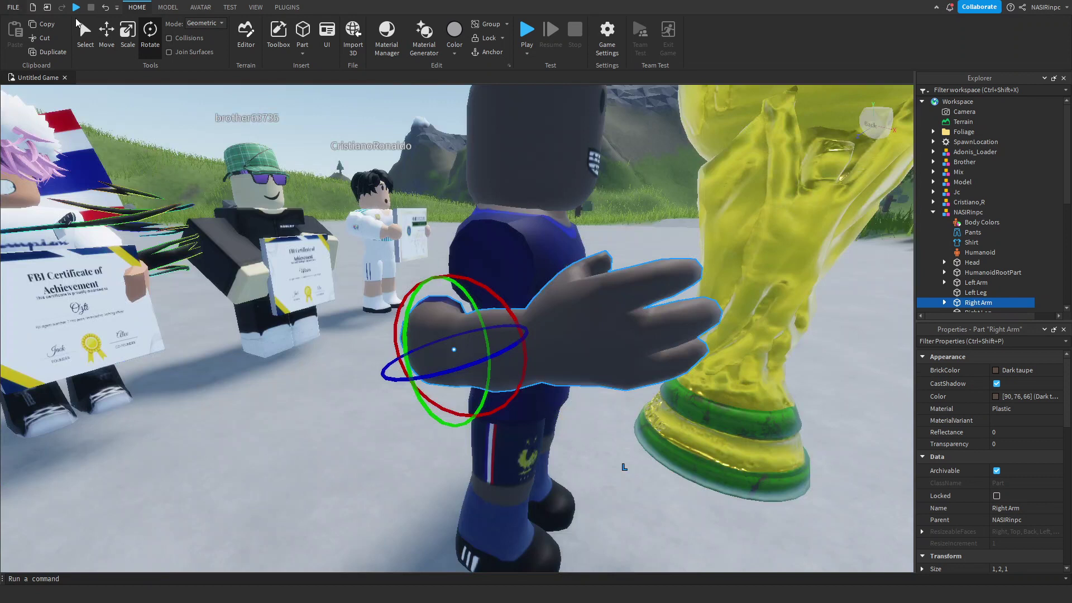
Move the raised right arm up to the avatar's shoulder.
click(106, 33)
drag(505, 341, 603, 271)
right_drag(644, 321, 637, 319)
scroll(637, 320, down, 2)
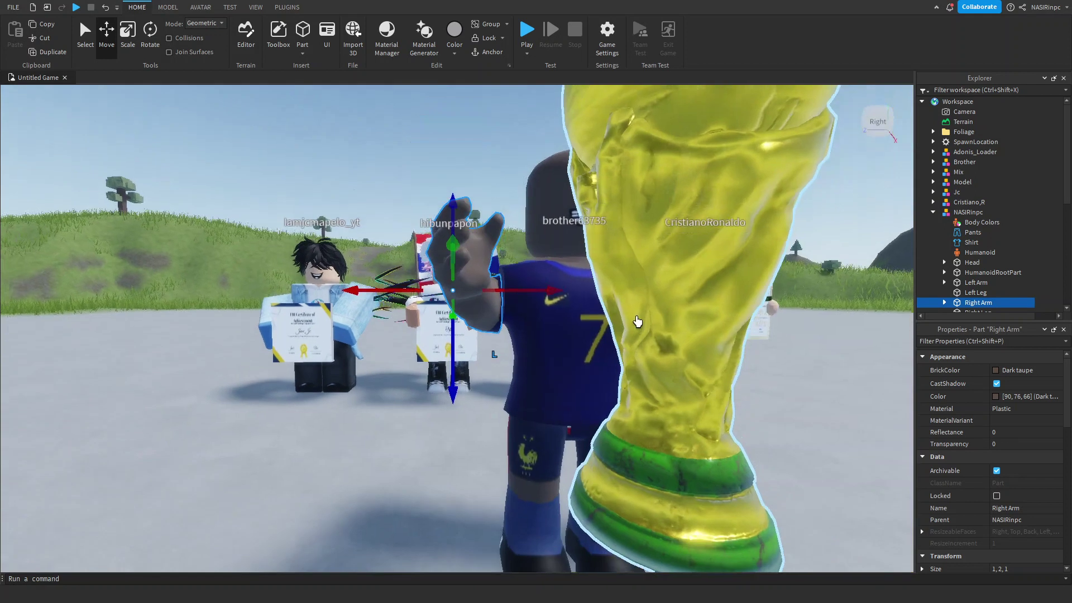
scroll(638, 322, down, 3)
click(661, 376)
Rotate the avatar's left arm so it also reaches forward towards the trophy.
right_drag(661, 375, 582, 281)
scroll(653, 342, up, 2)
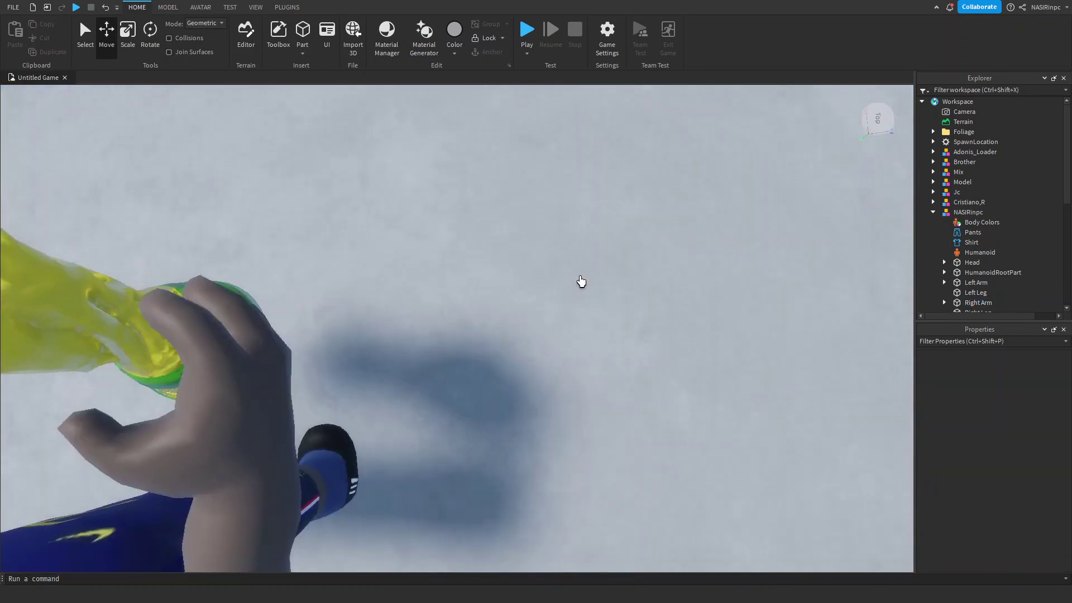
scroll(420, 322, down, 5)
right_drag(445, 349, 446, 349)
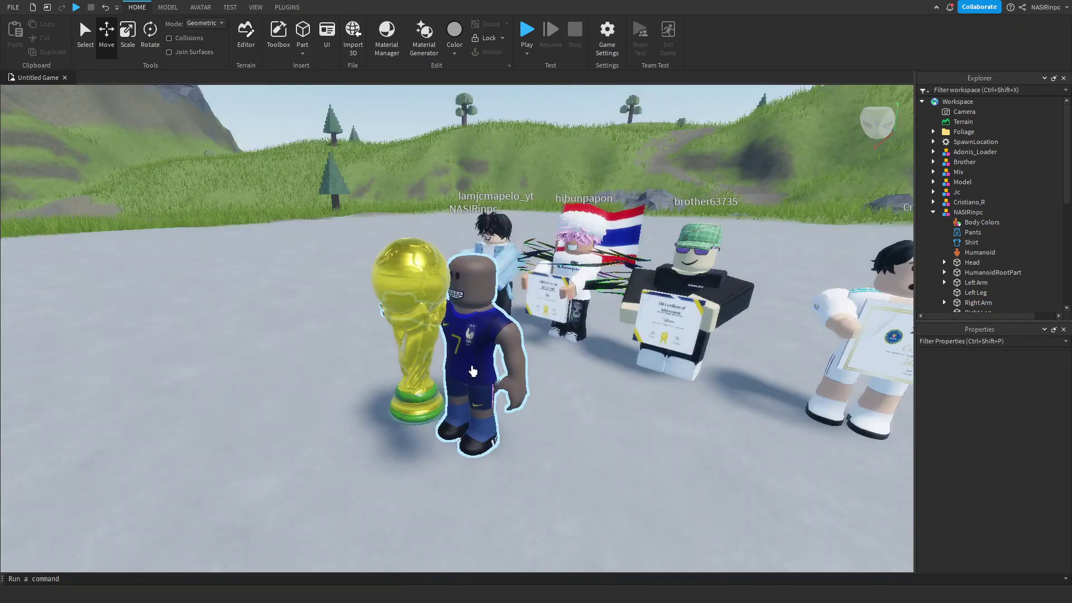
click(531, 362)
right_drag(531, 361, 522, 365)
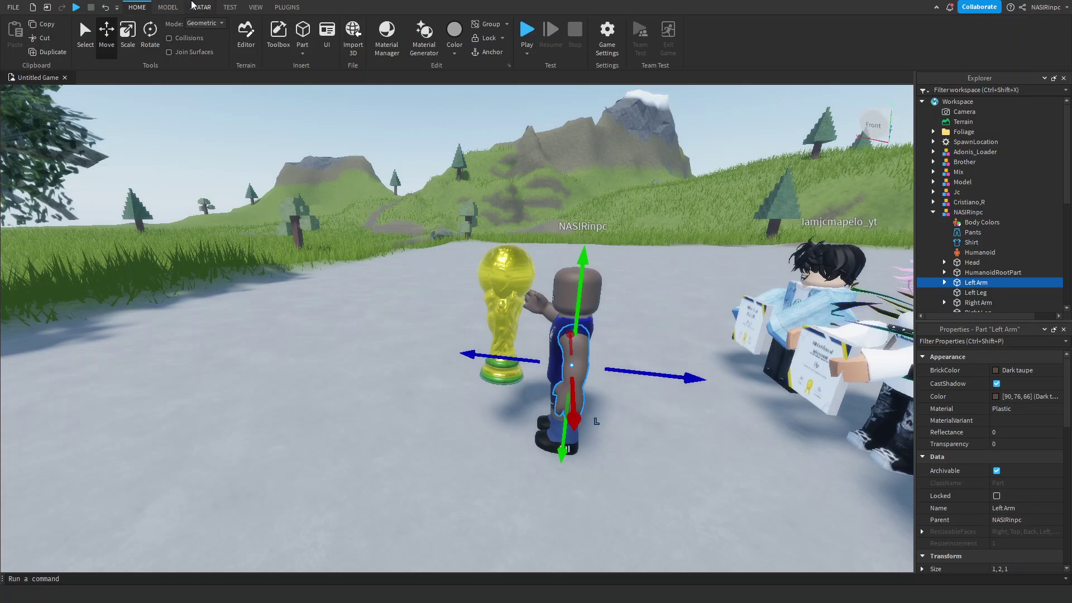
click(156, 45)
drag(636, 320, 623, 452)
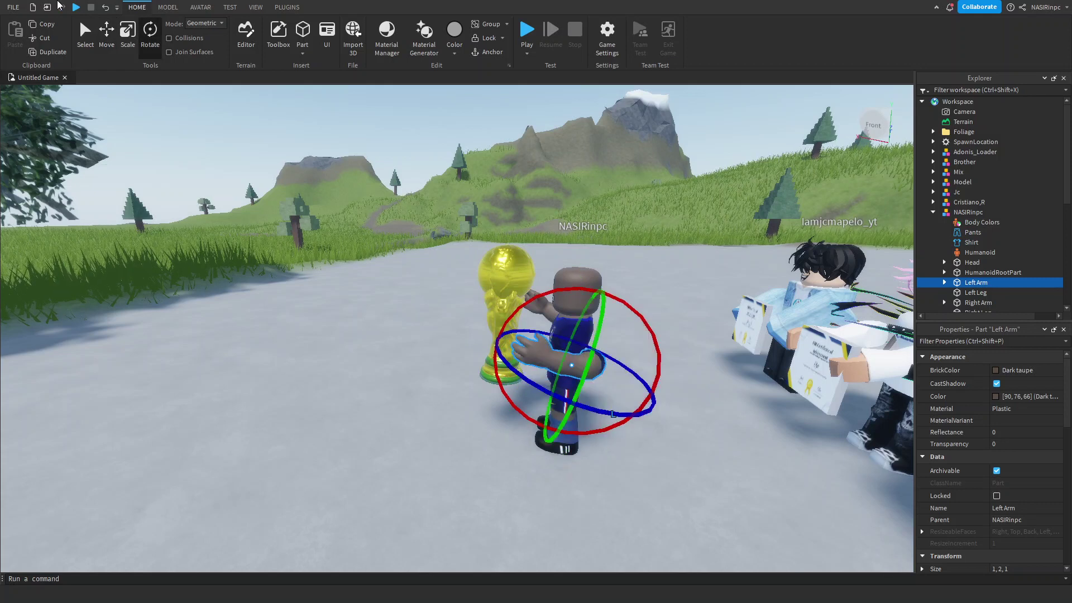
Move the raised left arm forward and up to the avatar's shoulder.
click(107, 31)
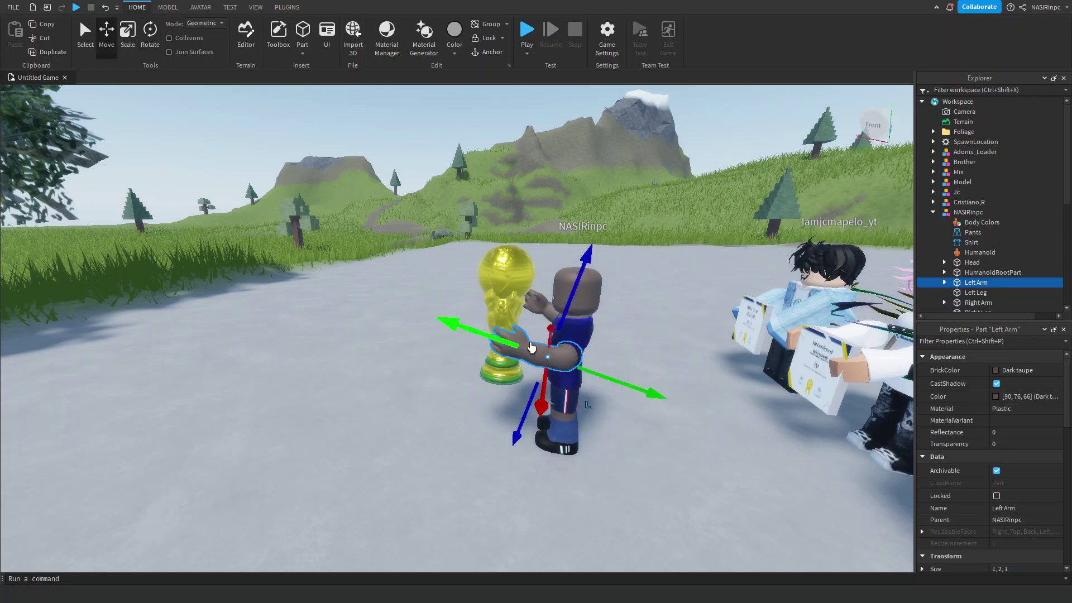
drag(564, 320, 569, 308)
click(689, 412)
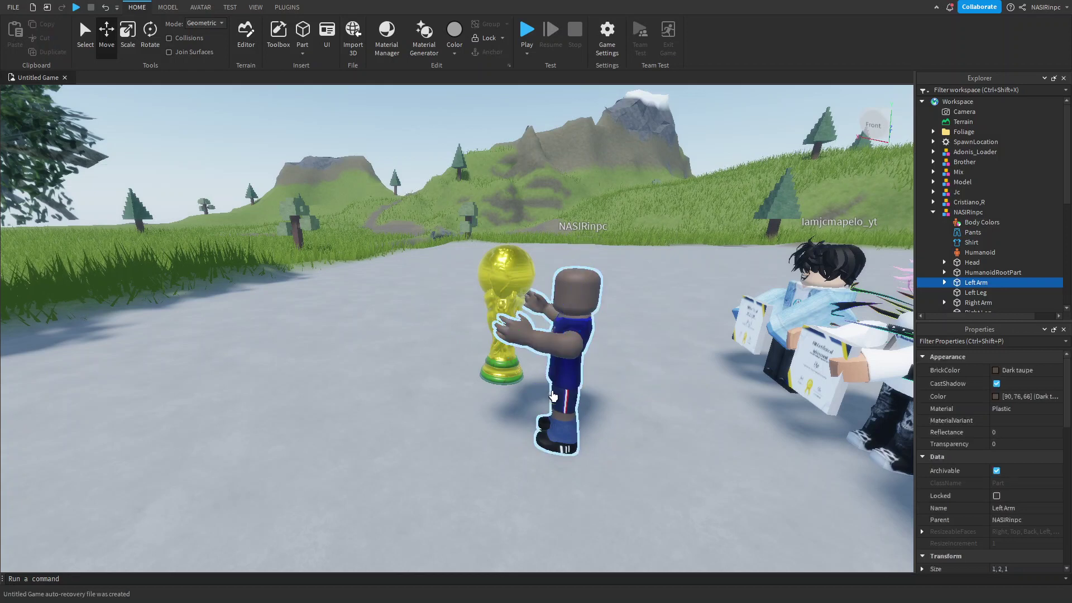
scroll(450, 373, up, 3)
right_drag(450, 373, 438, 347)
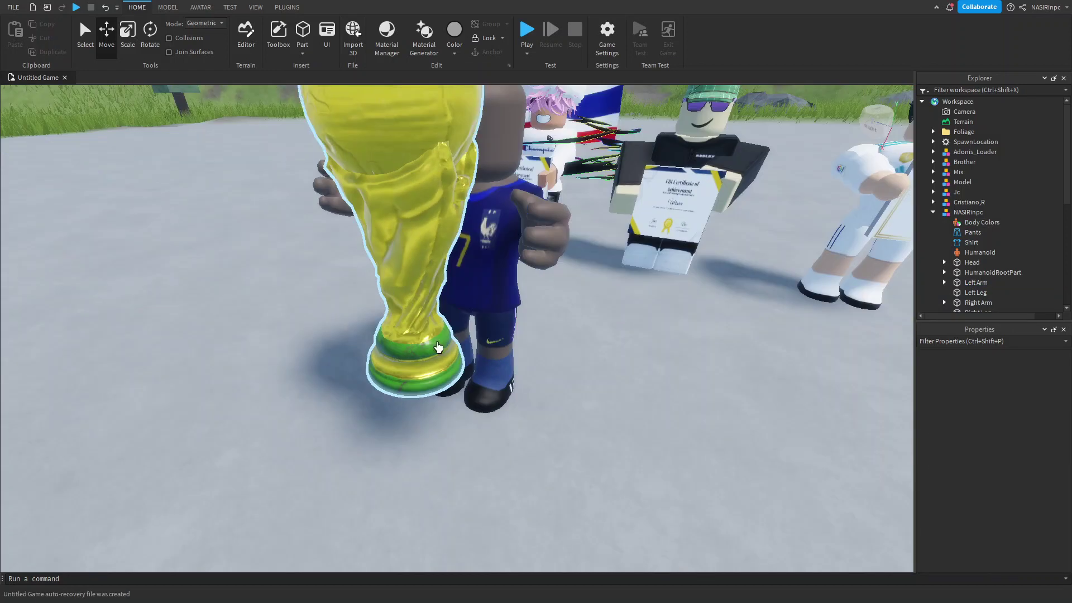
Raise the World Cup trophy slightly so it sits between the avatar's outstretched hands.
click(420, 318)
scroll(413, 346, down, 3)
drag(404, 380, 404, 361)
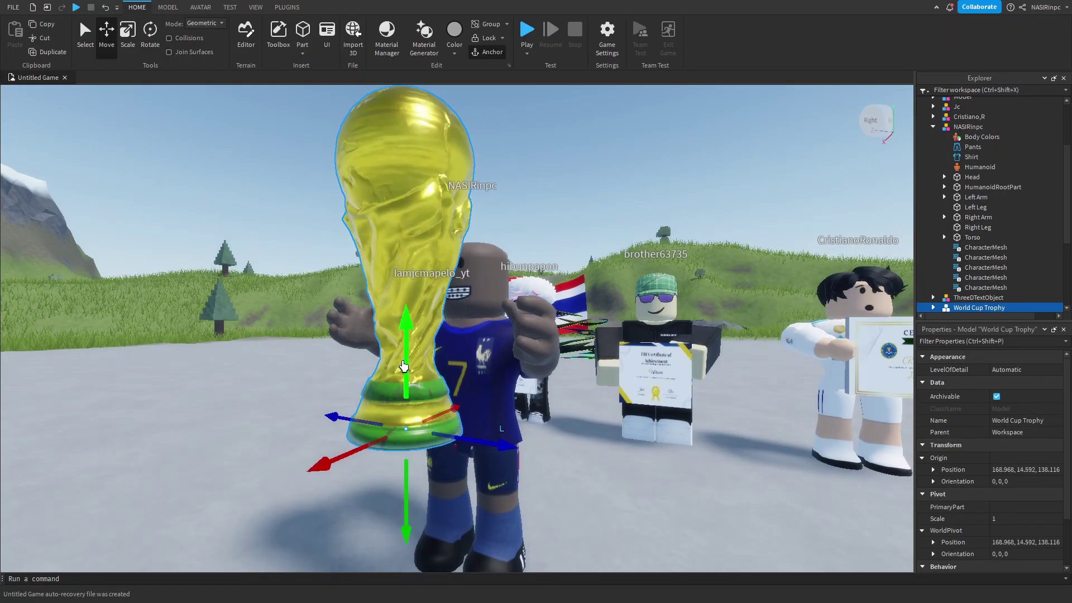
click(555, 416)
Rotate the avatar's left arm inwards so its hand turns towards the trophy.
scroll(555, 416, up, 3)
right_drag(555, 416, 530, 417)
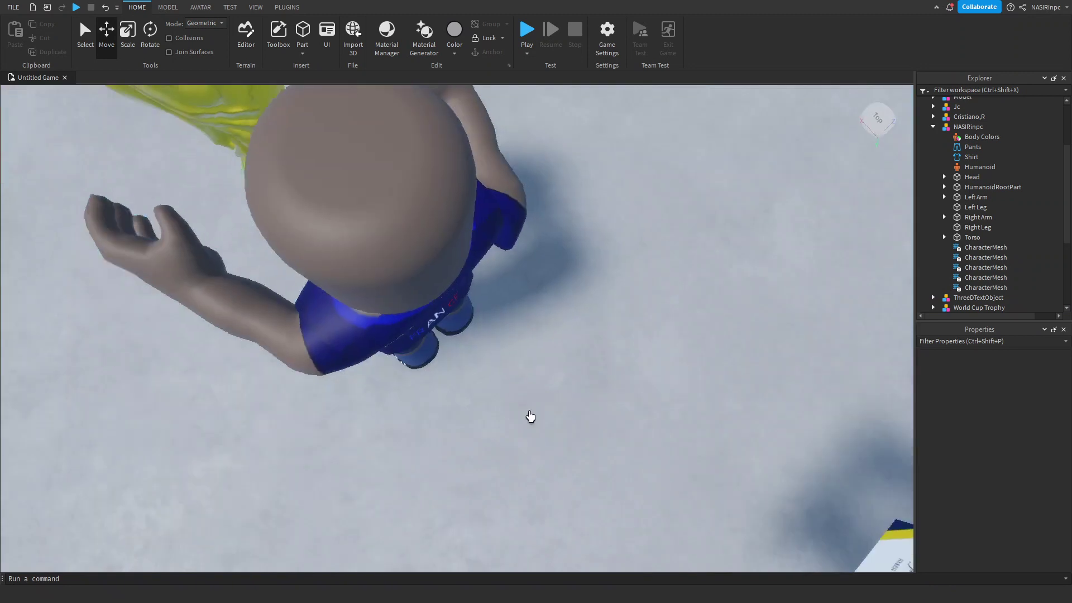
alt+click(335, 274)
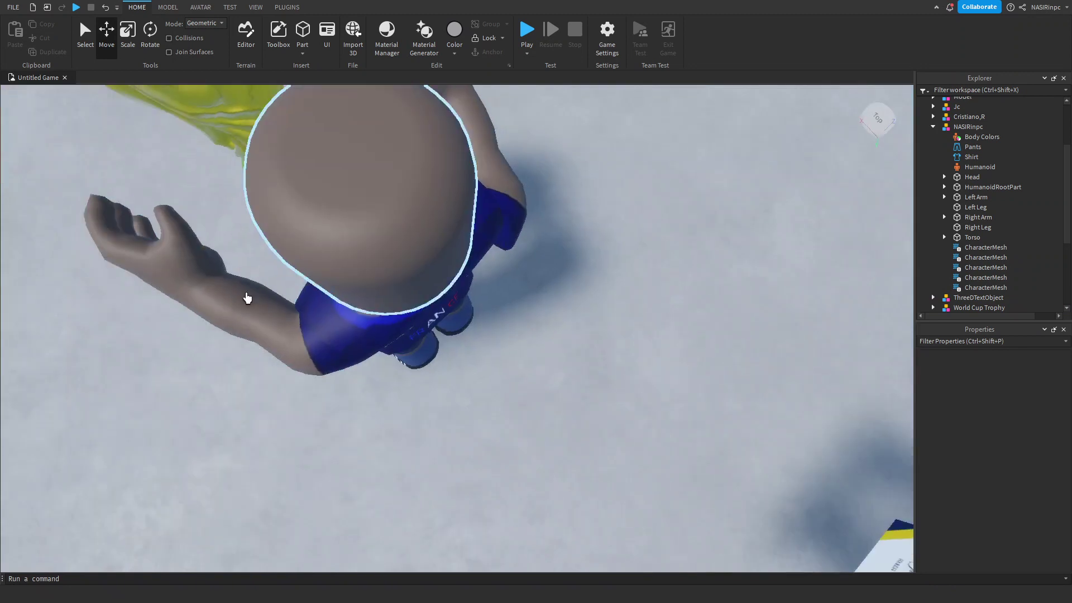
right_drag(246, 298, 306, 351)
click(481, 430)
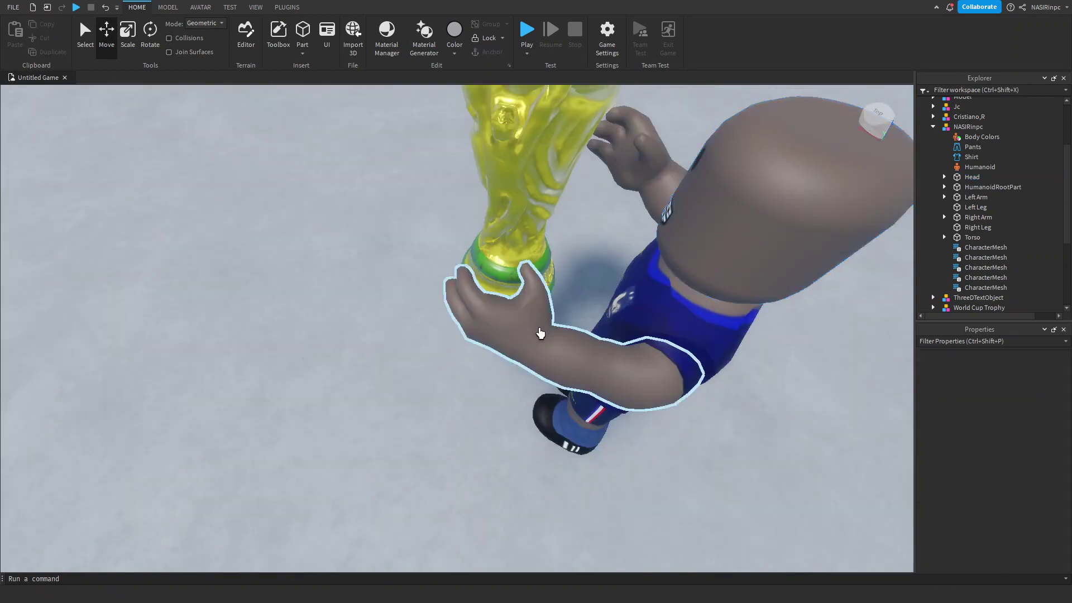
alt+click(546, 335)
click(151, 35)
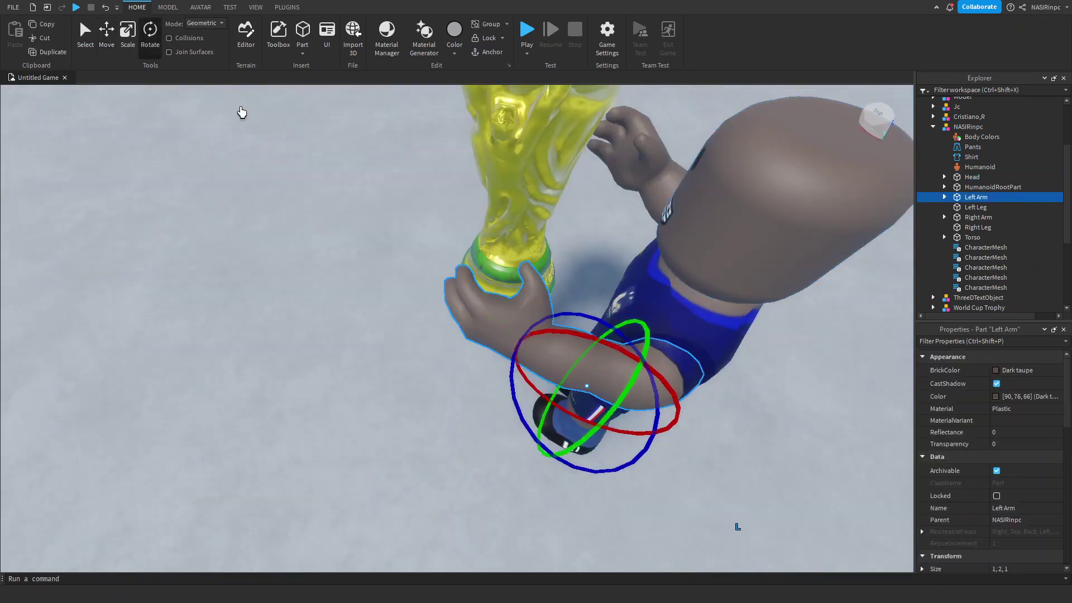
drag(510, 385, 520, 352)
Move the left arm so its hand touches the trophy while the arm meets the shoulder.
click(121, 42)
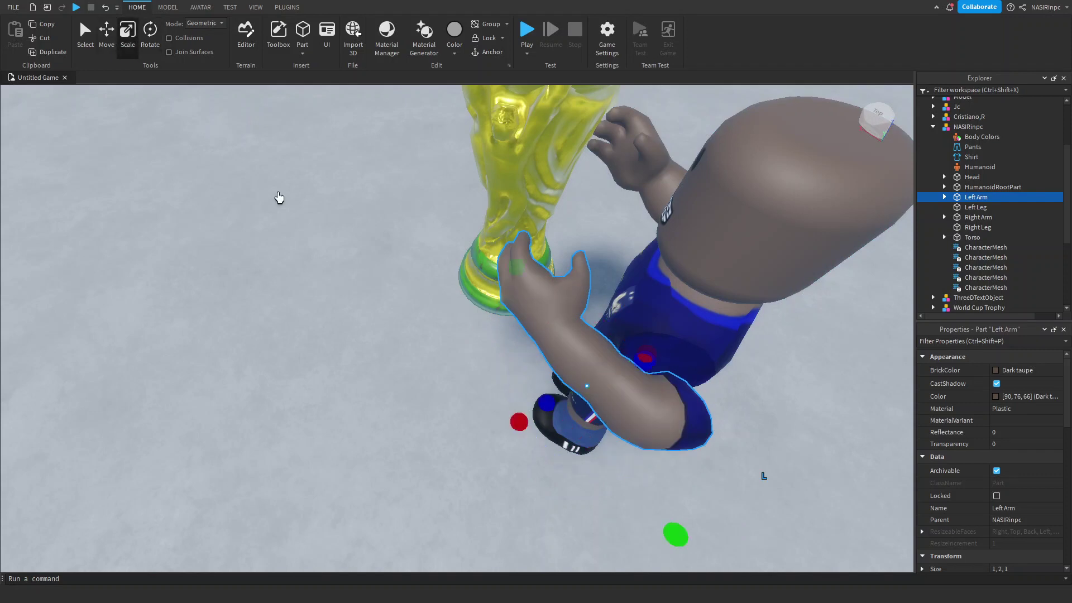
click(103, 43)
drag(527, 307, 474, 250)
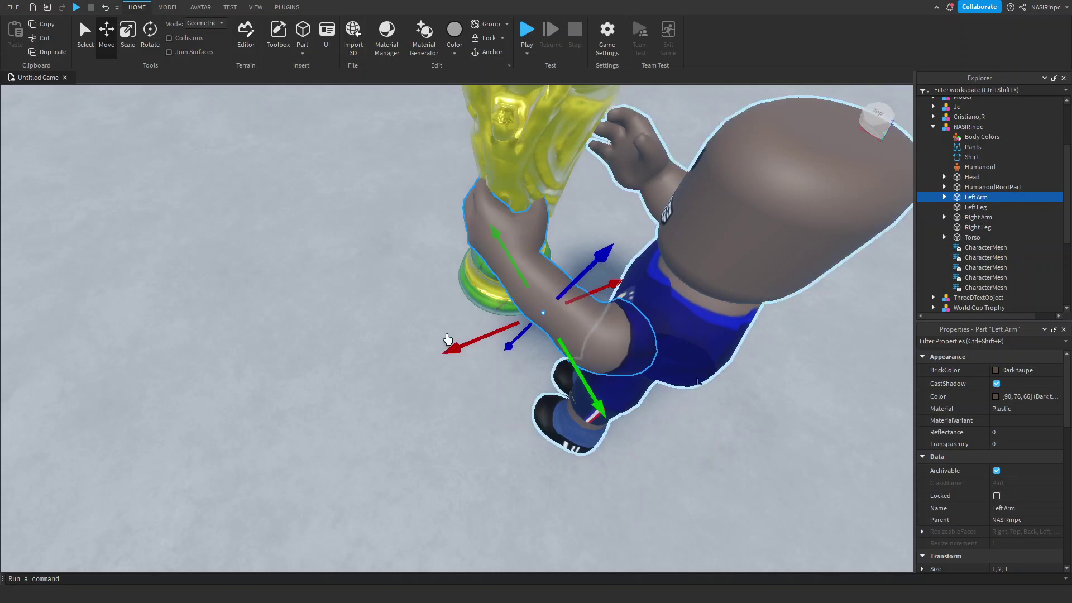
click(380, 396)
Move the avatar's right arm up and forward, closer to the shoulder and the side of the trophy.
right_drag(380, 395, 376, 399)
right_drag(498, 467, 522, 471)
scroll(521, 472, down, 5)
scroll(521, 471, up, 3)
alt+click(469, 297)
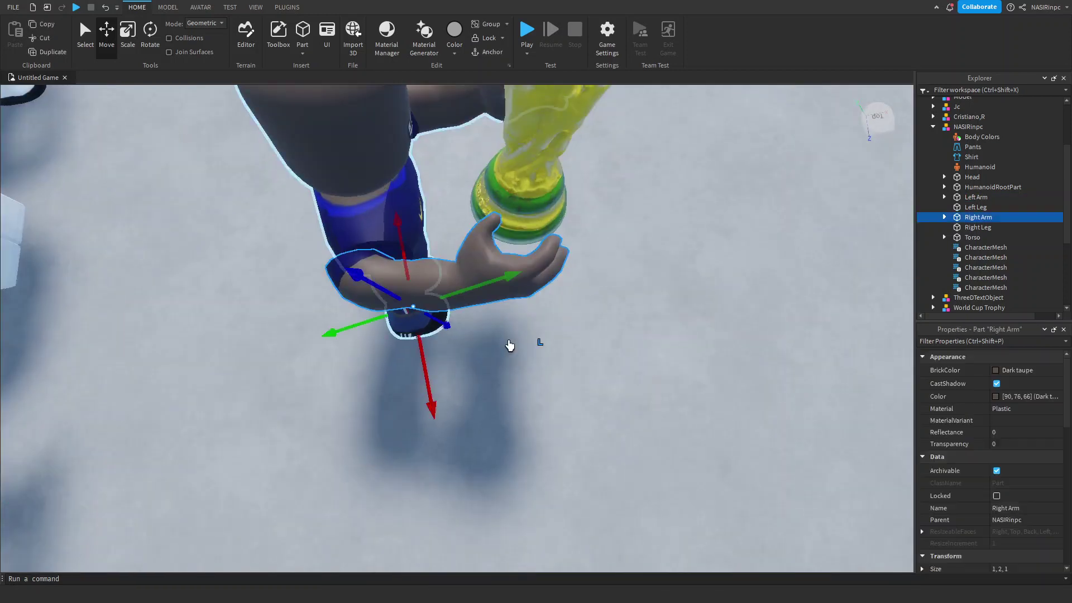
right_drag(509, 345, 216, 153)
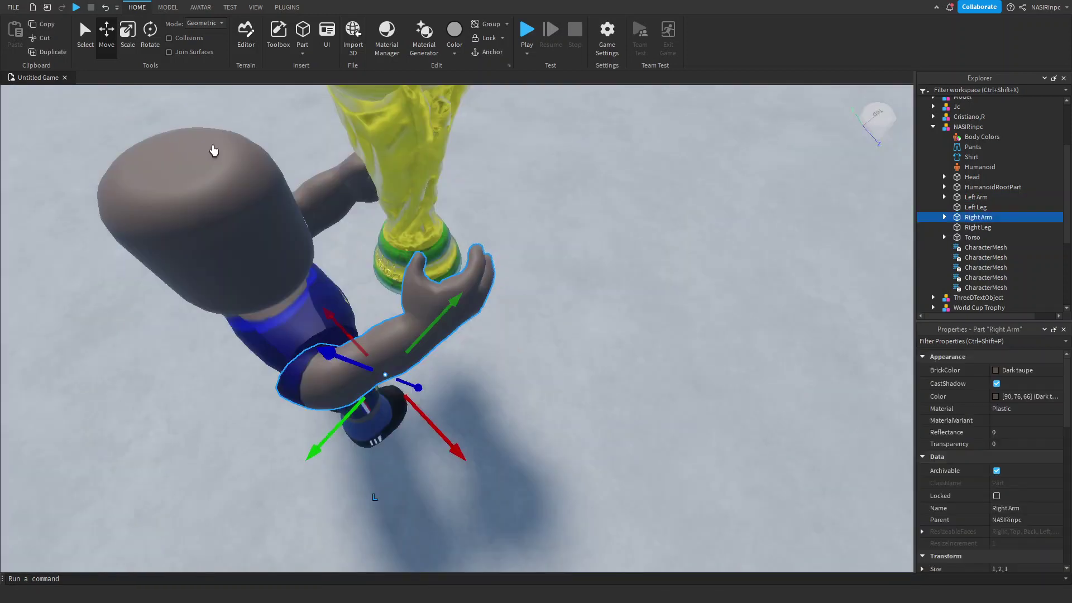
drag(341, 352, 324, 350)
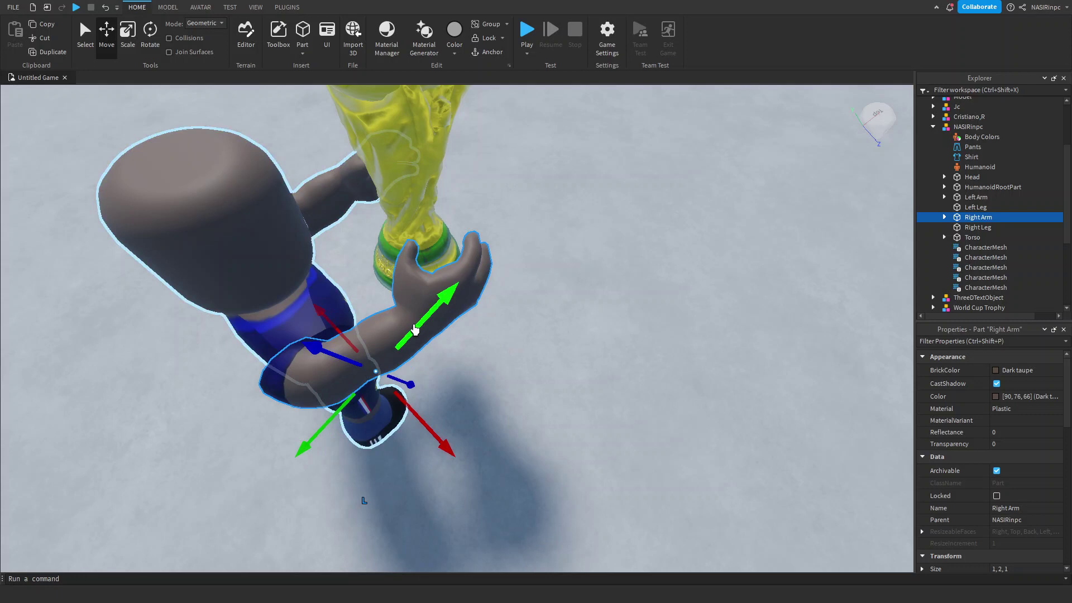
drag(415, 329, 467, 305)
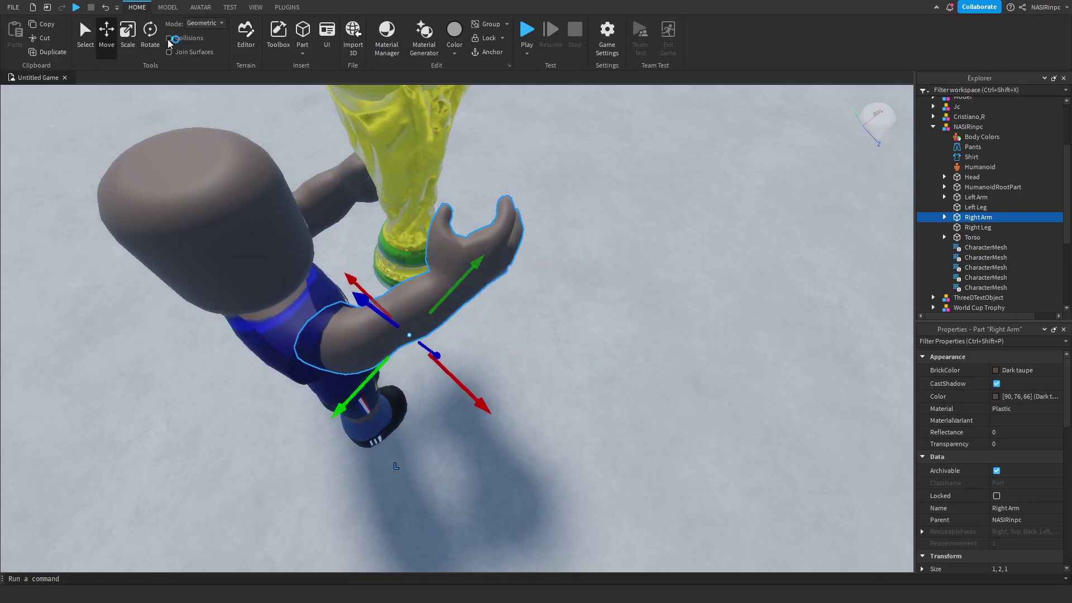
Rotate the right arm inwards so its hand turns towards the trophy.
click(150, 35)
drag(351, 309, 372, 324)
right_drag(373, 323, 493, 376)
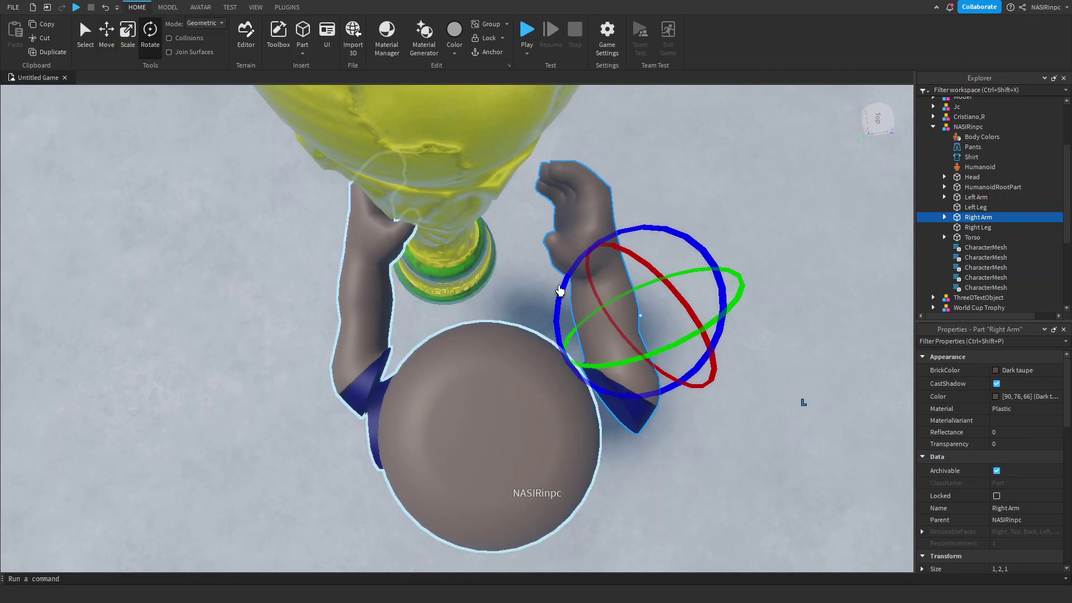
drag(559, 282, 552, 307)
Move the right arm in against the avatar's body so its hand reaches the trophy, undoing any accidental move.
click(103, 43)
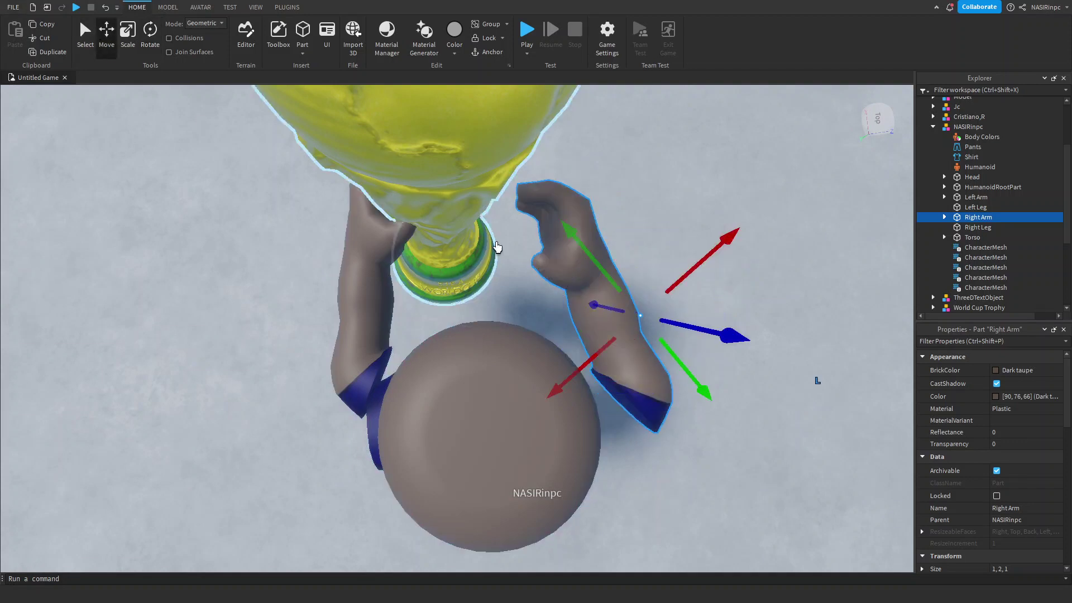
drag(580, 254, 566, 239)
drag(564, 347, 557, 371)
click(105, 12)
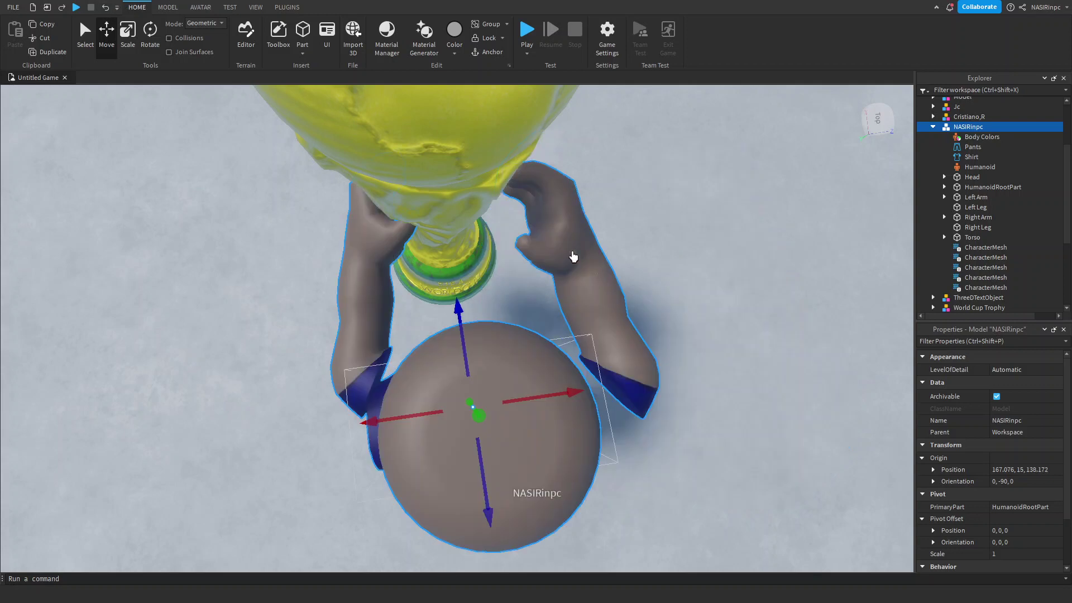
click(725, 232)
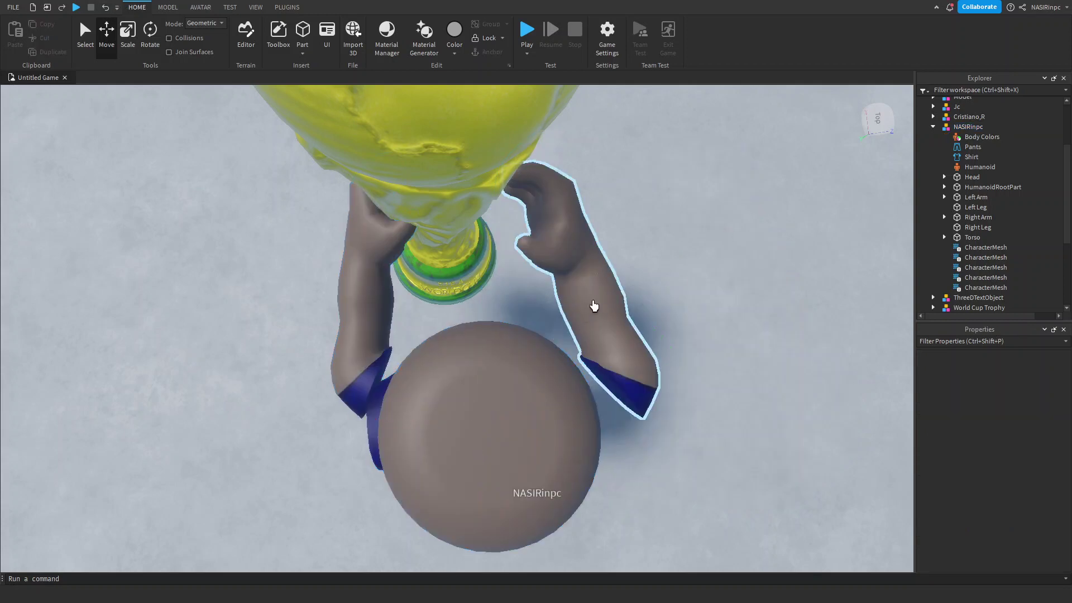
click(583, 350)
drag(577, 355, 486, 226)
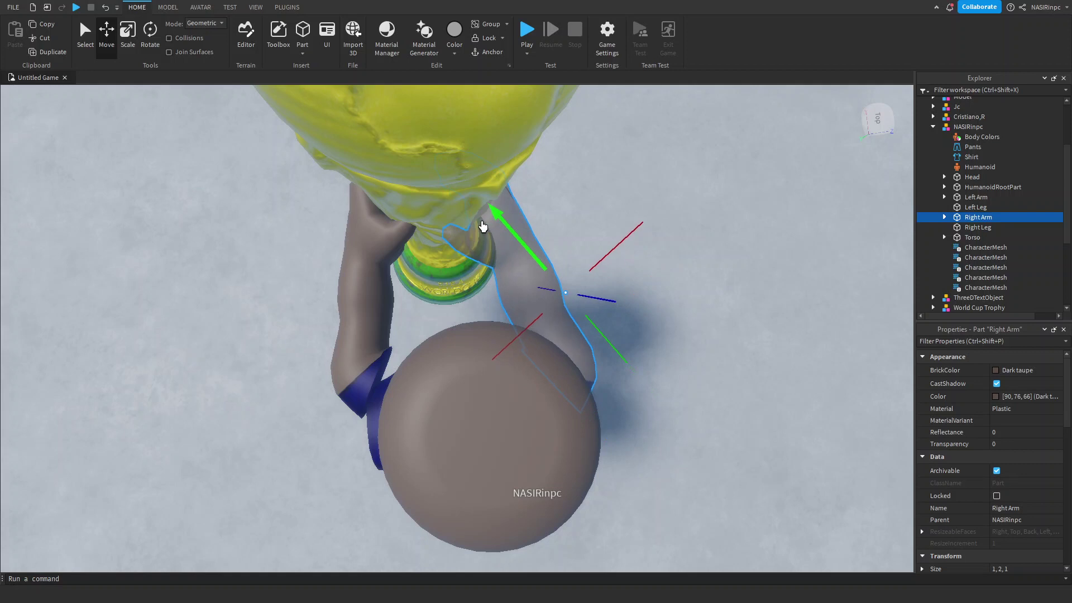
click(653, 173)
Fine-tune the right arm's rotation so its hand rests along the side of the trophy.
right_drag(567, 328, 530, 350)
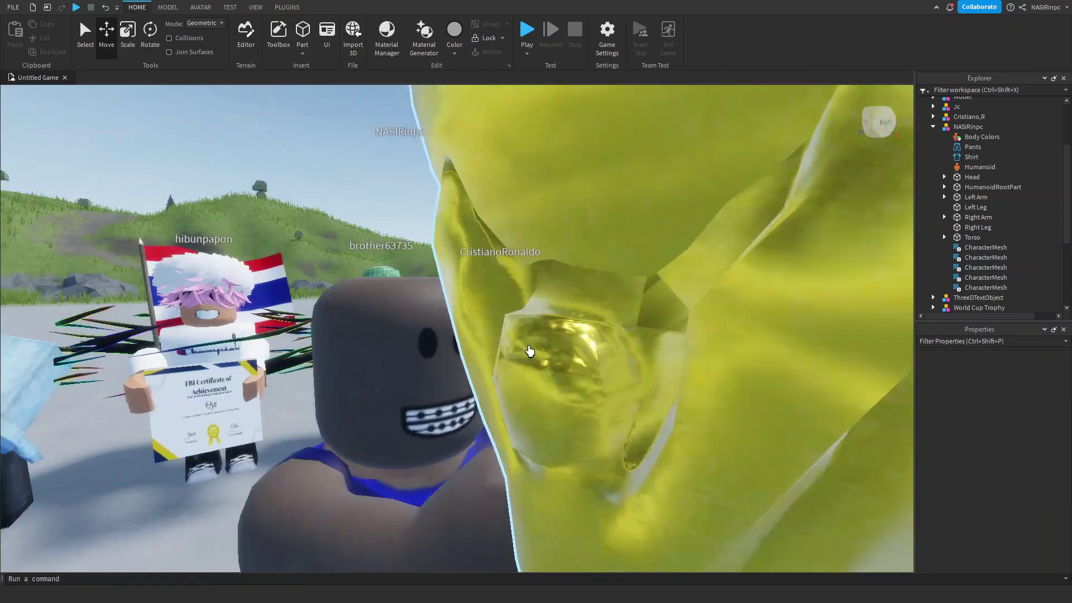
scroll(530, 351, down, 5)
scroll(530, 351, up, 4)
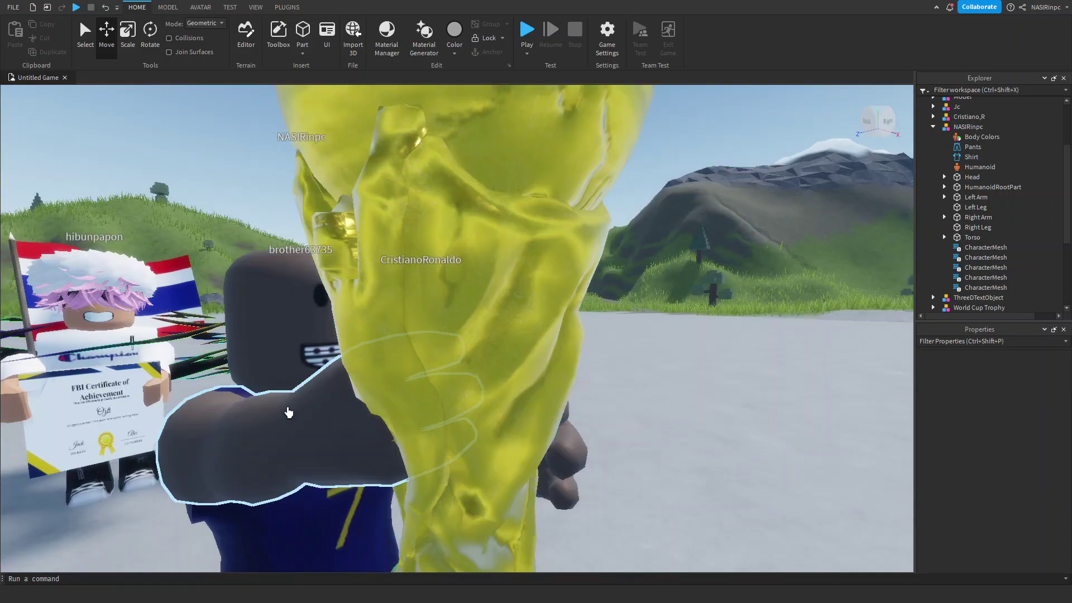
click(289, 413)
right_drag(288, 413, 342, 428)
scroll(342, 428, down, 4)
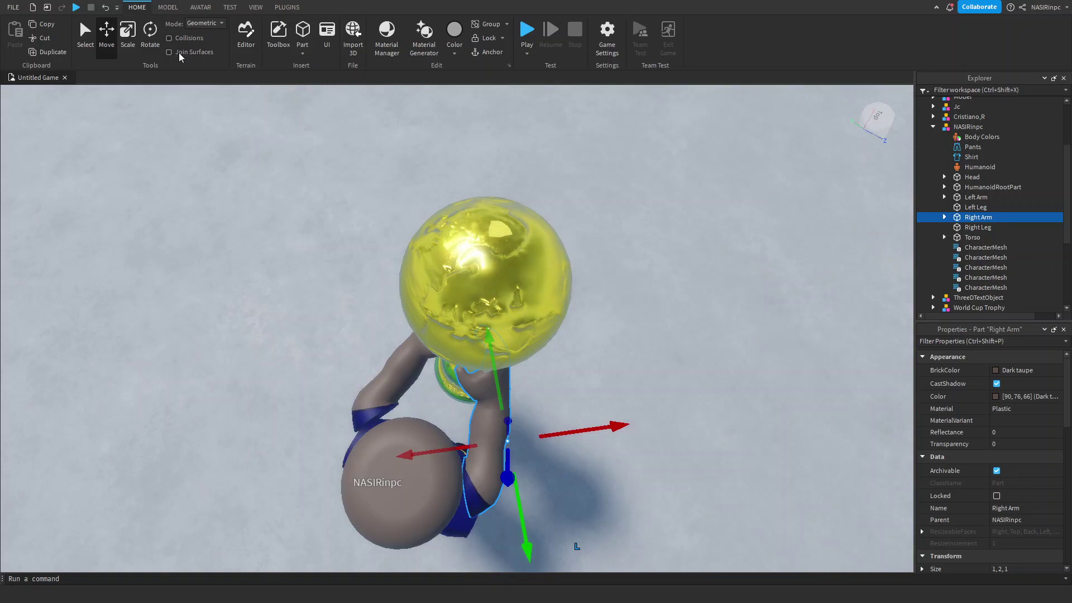
click(149, 35)
drag(570, 406, 603, 424)
click(671, 339)
Tilt the avatar's right arm level so it points straight at the trophy, and get ready to move it.
right_drag(672, 337, 672, 336)
scroll(671, 336, up, 3)
alt+click(356, 251)
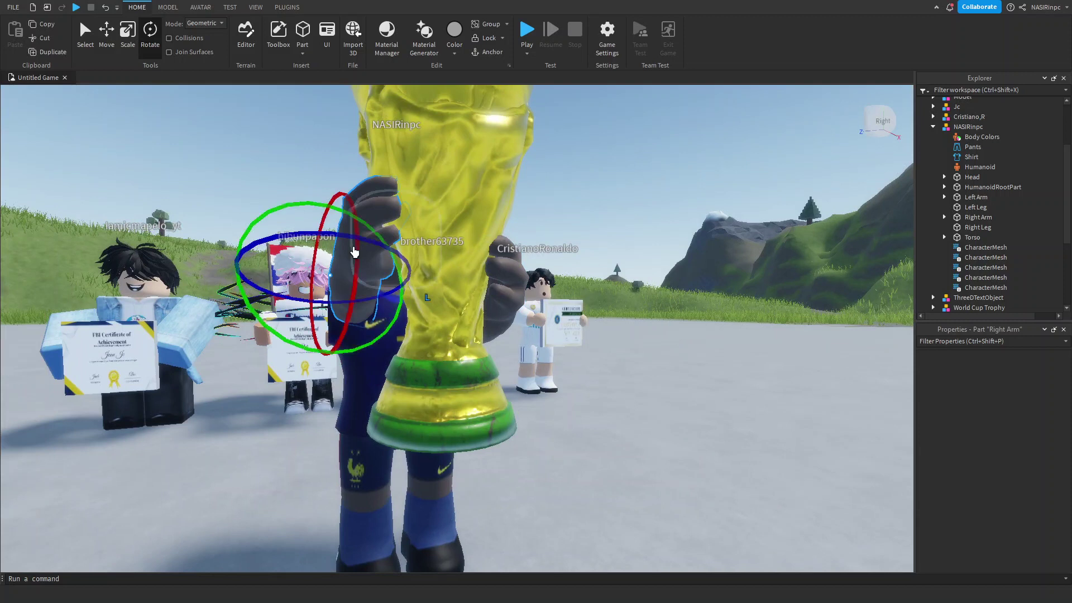
right_drag(356, 251, 384, 249)
drag(631, 184, 636, 210)
click(112, 36)
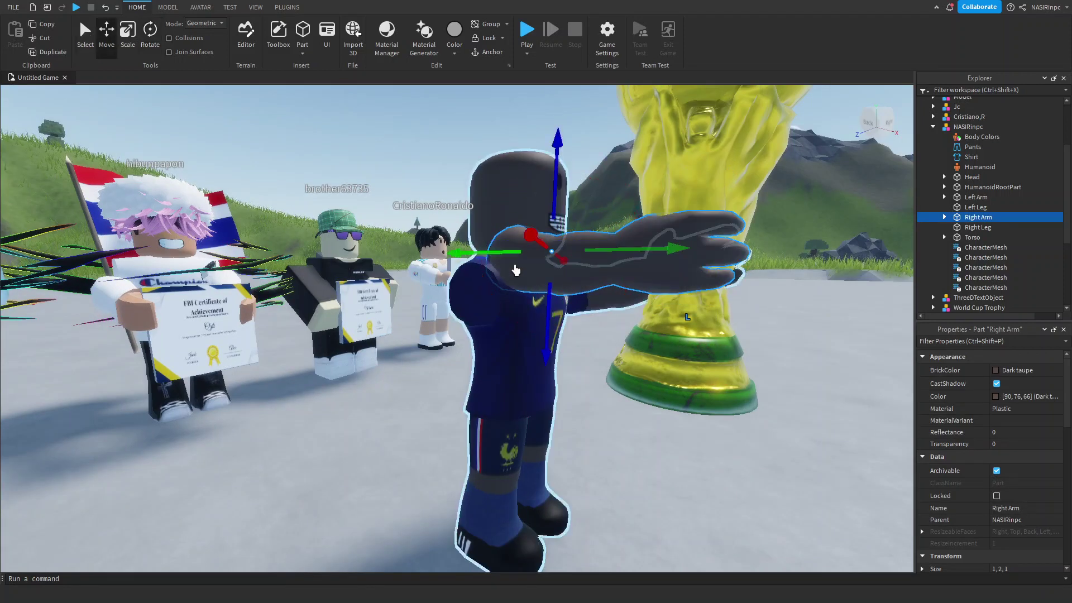
Nudge the avatar's right arm into place and rotate it slightly so its hand meets the side of the trophy.
drag(498, 259, 513, 244)
key(d)
right_drag(494, 244, 490, 242)
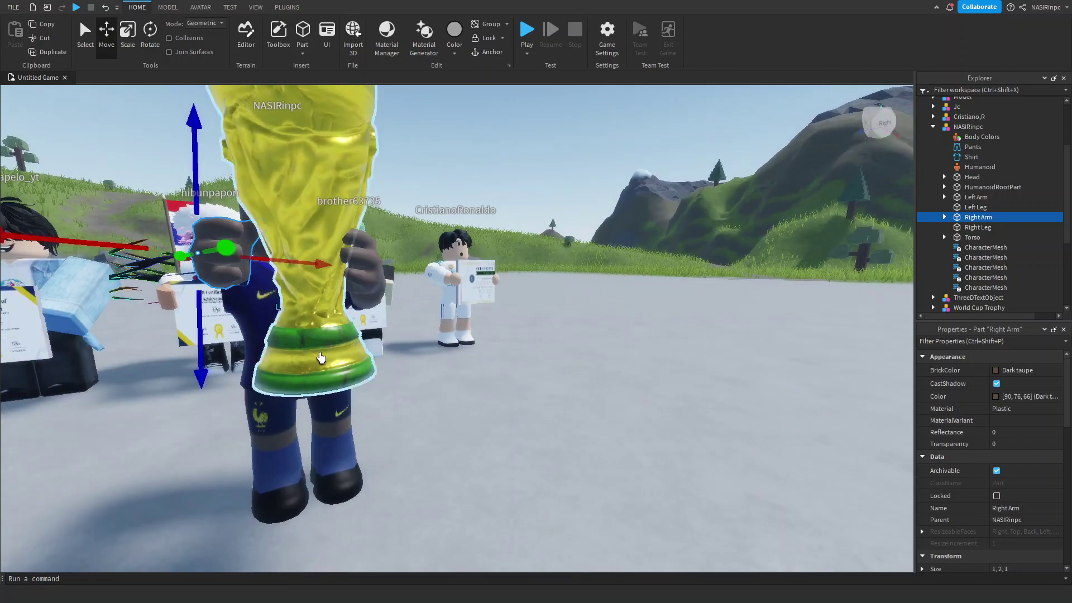
click(146, 33)
drag(75, 245, 100, 240)
click(447, 398)
Examine the avatar's trophy-holding pose from behind and from the front, together with the rest of the line-up.
key(a)
right_drag(501, 467, 499, 467)
key(w)
key(s)
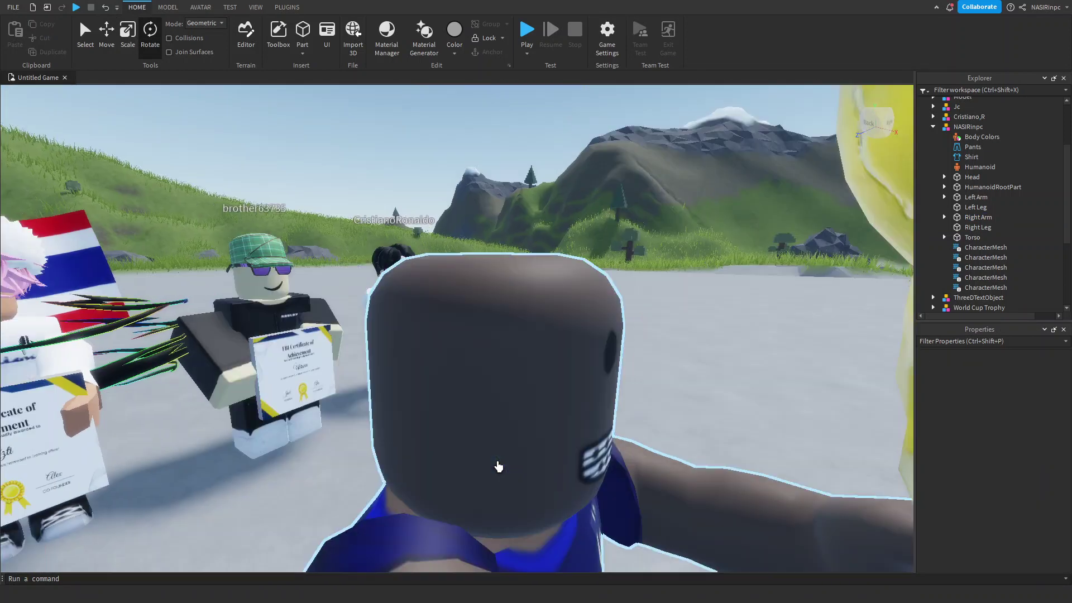
click(498, 466)
scroll(354, 454, down, 3)
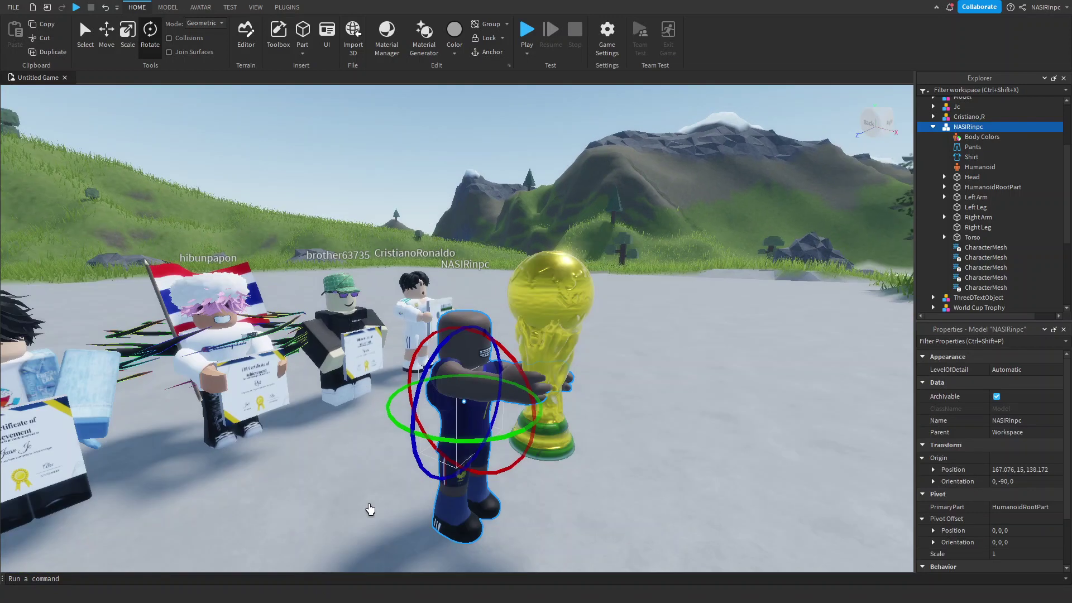
click(340, 511)
key(d)
right_drag(340, 511, 341, 512)
key(a)
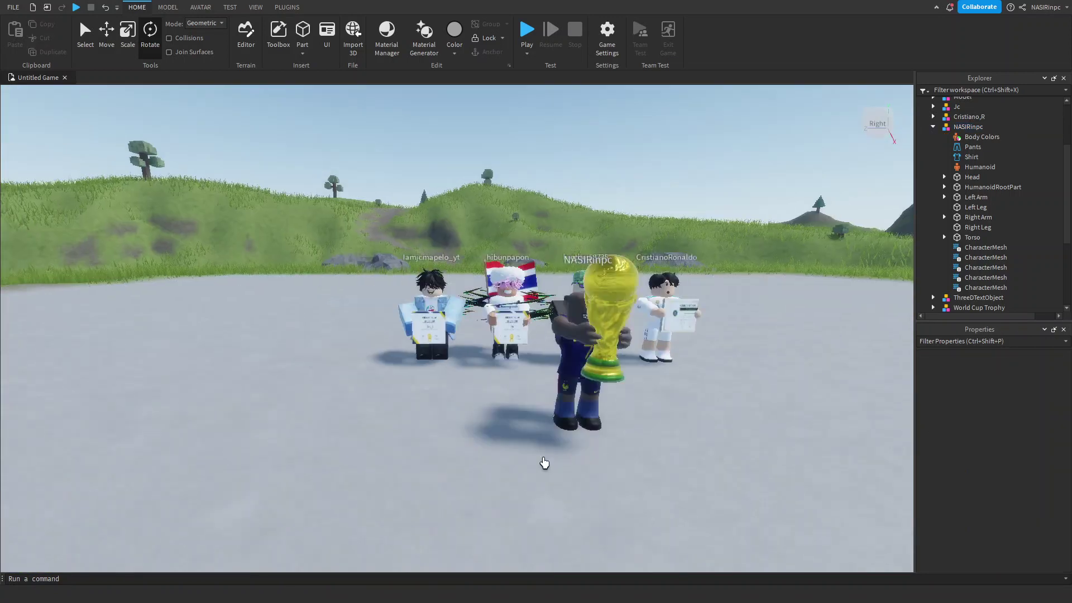
right_drag(593, 452, 591, 451)
key(w)
key(d)
right_drag(256, 174, 289, 197)
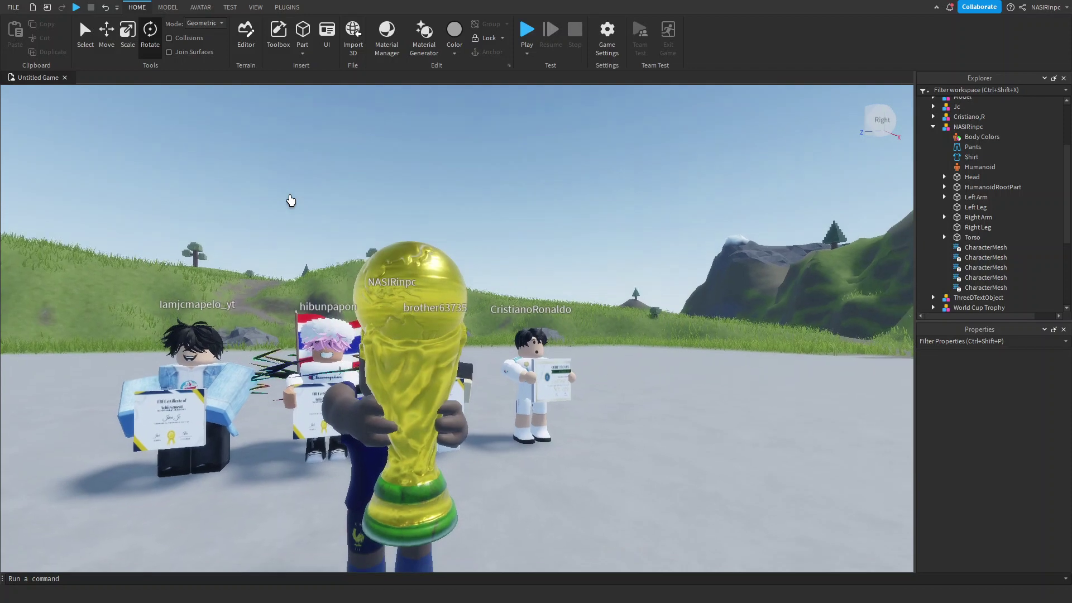
key(a)
right_drag(172, 342, 162, 346)
key(a)
Show the Toolbox for finding models, keeping the Explorer visible.
click(283, 7)
click(168, 8)
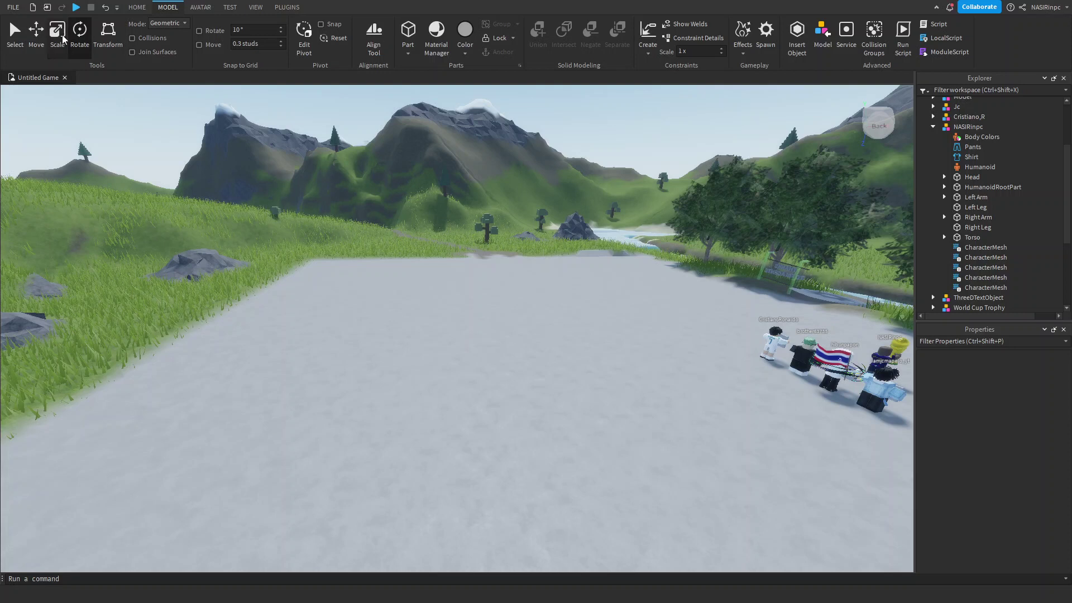
scroll(9, 19, down, 3)
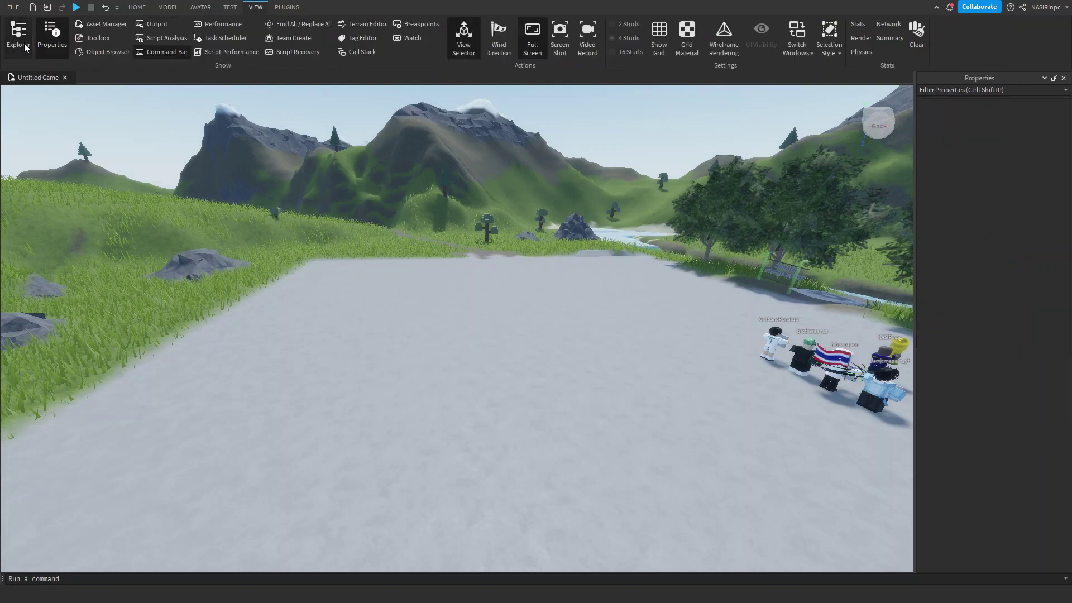
click(25, 48)
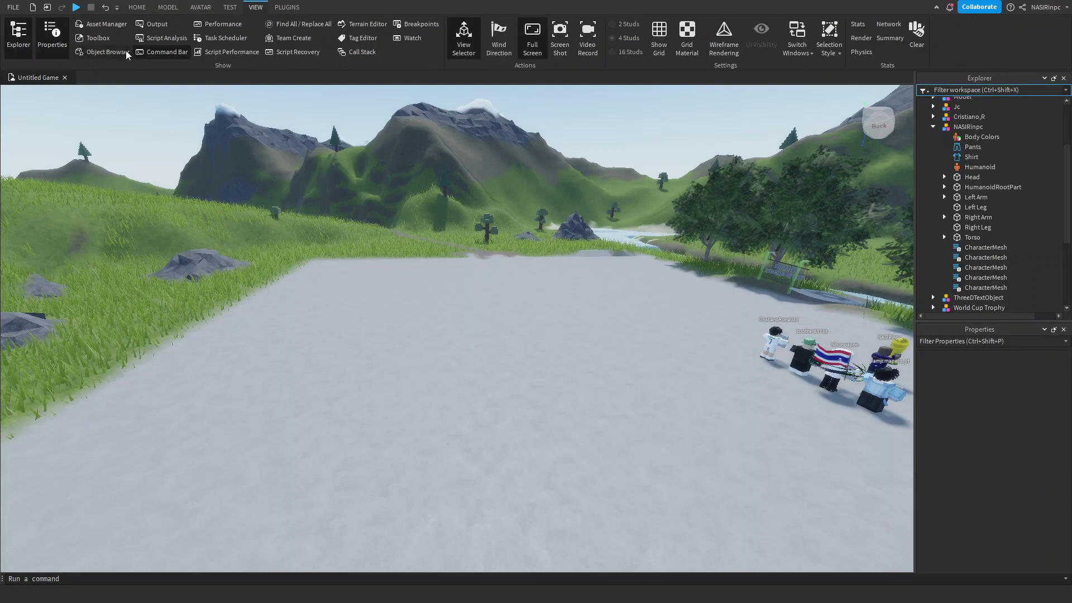
click(112, 24)
click(105, 24)
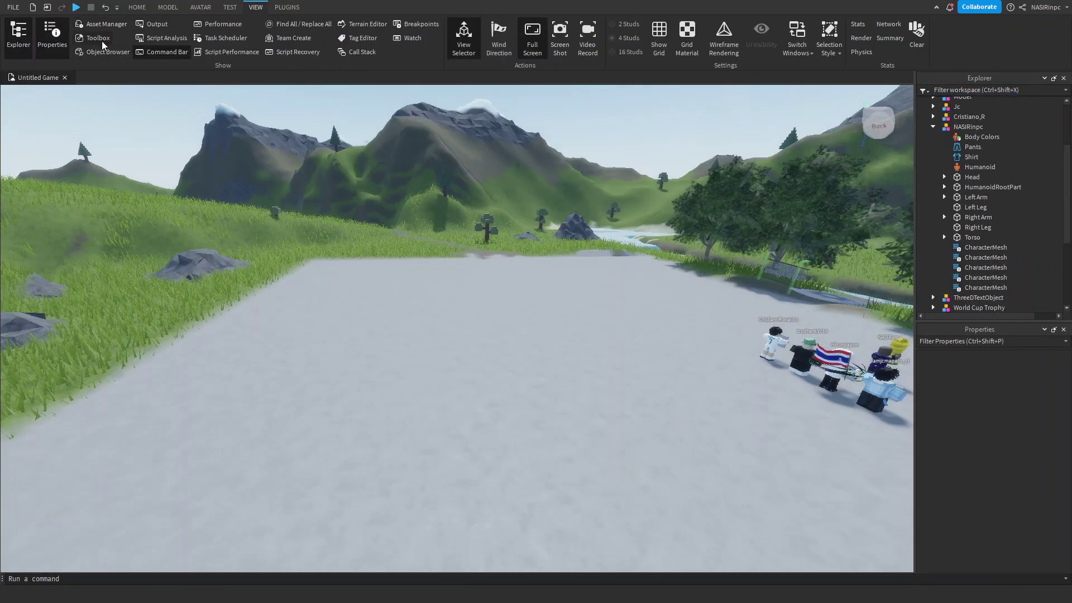
click(102, 40)
Search the Toolbox models for "football pitch" and insert the first Football Pitch beside the character line-up, leaving it deselected.
click(118, 116)
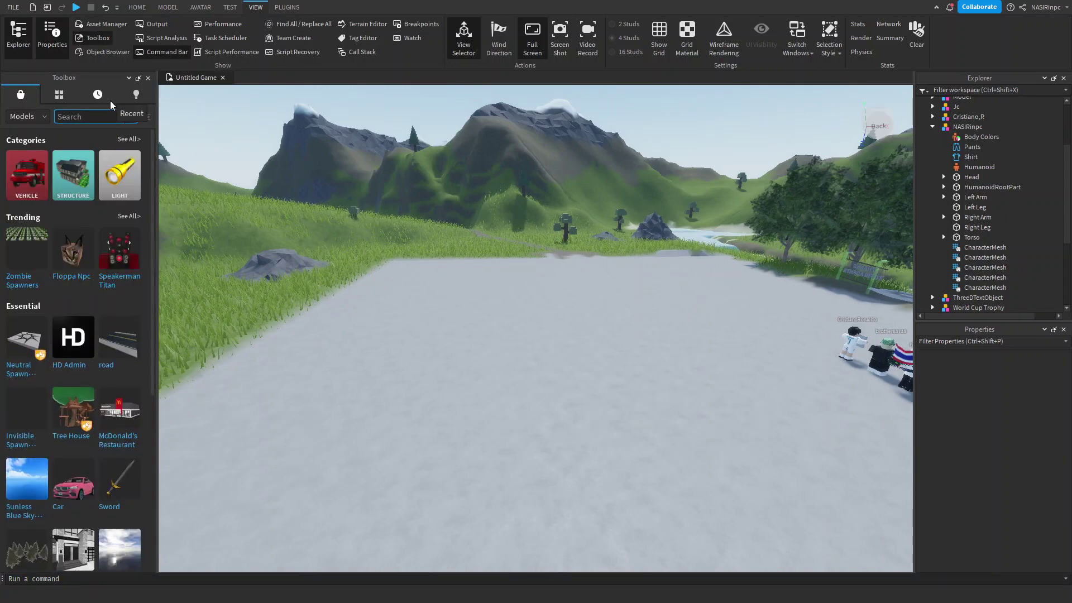
text(footba)
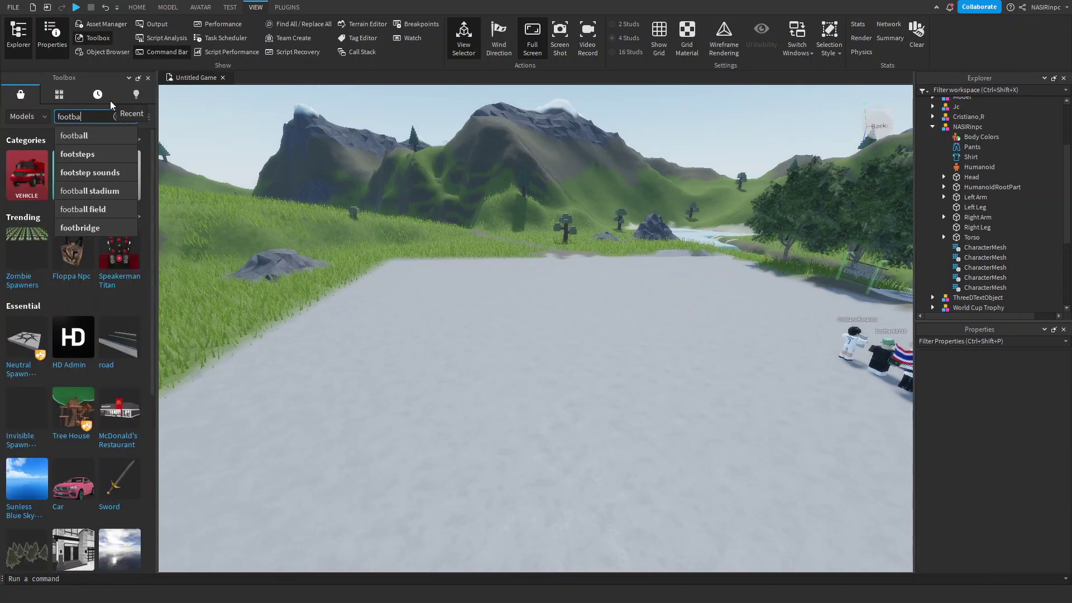
text(ll pitch)
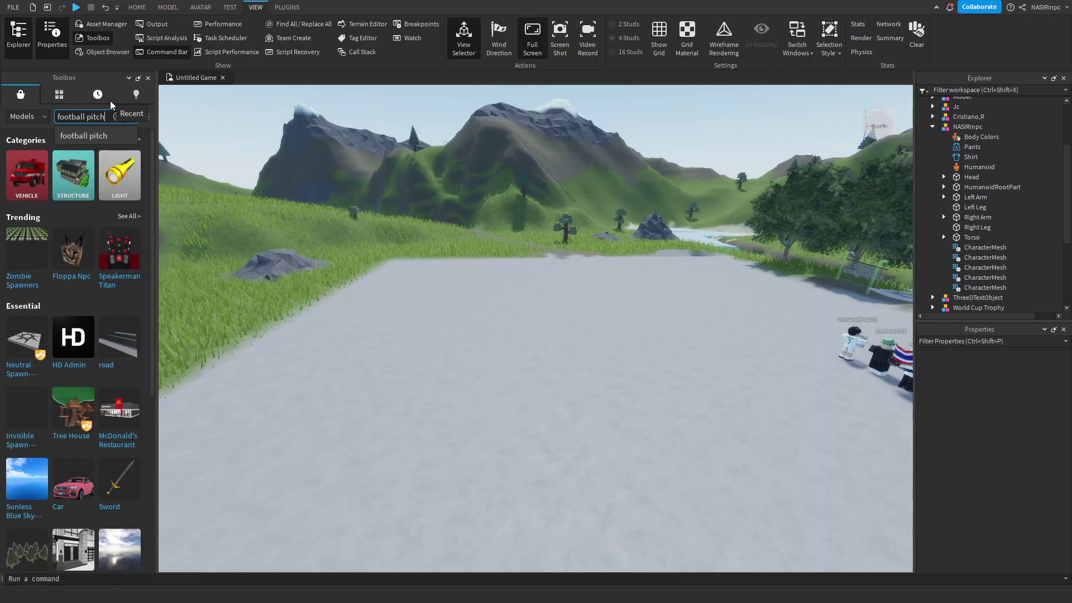
key(Return)
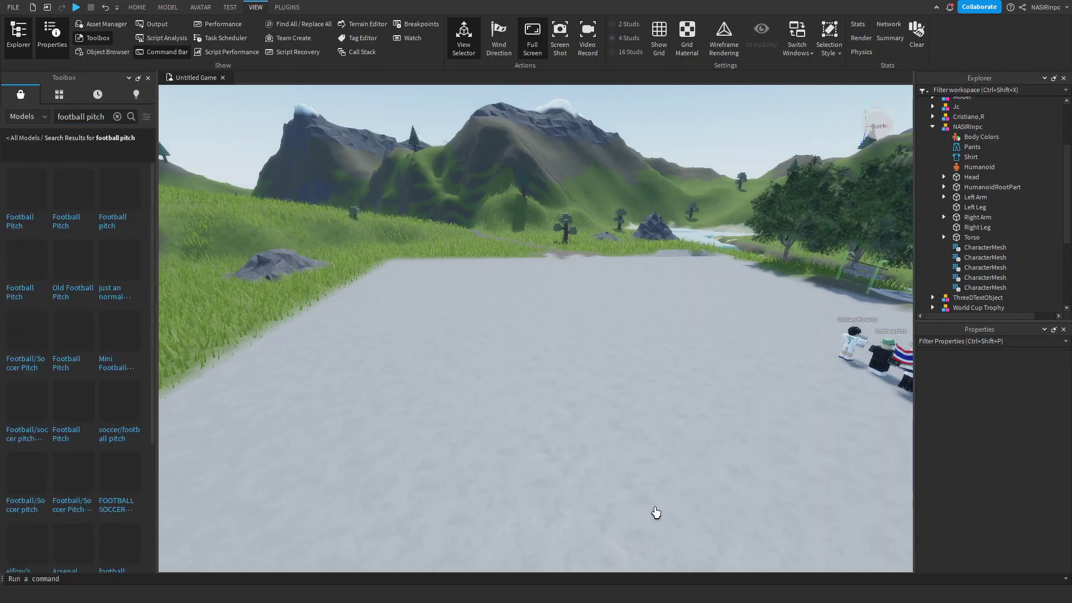
right_drag(656, 512, 53, 292)
key(s)
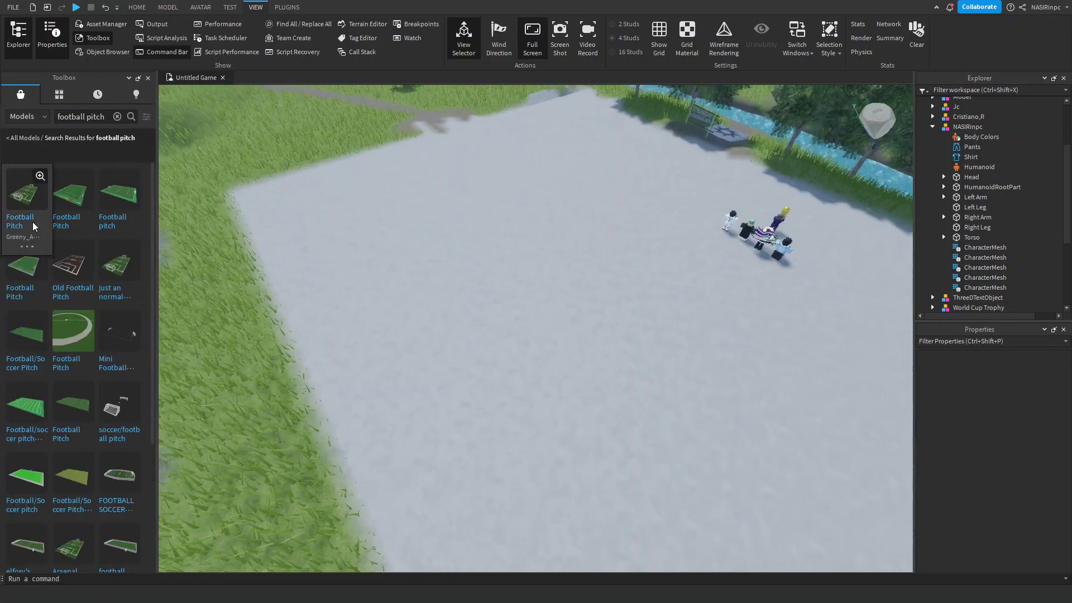
click(10, 220)
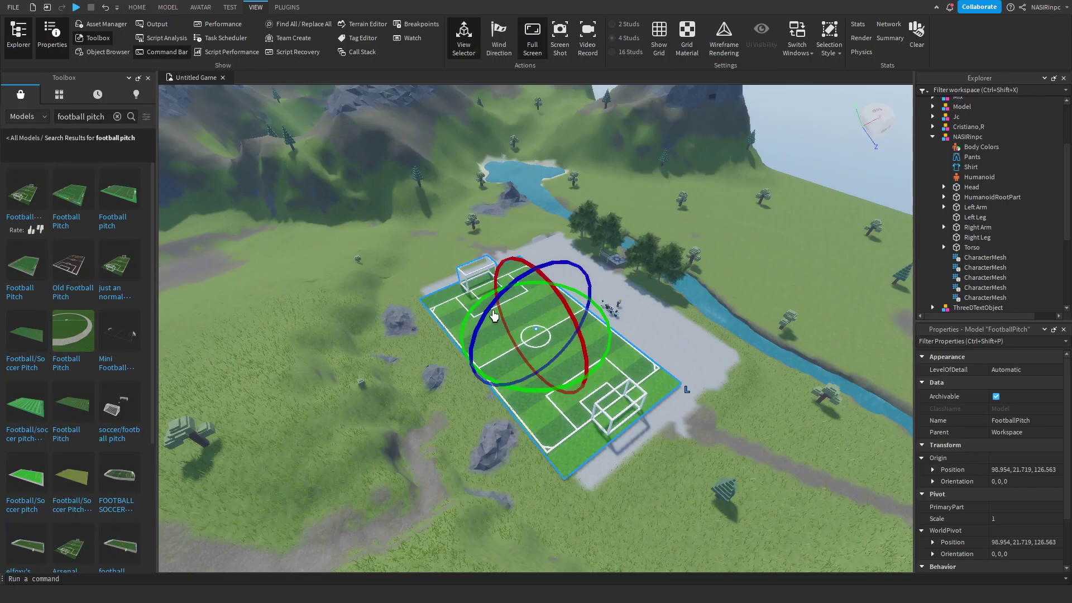
right_drag(495, 310, 548, 321)
scroll(548, 320, up, 1)
key(w)
key(a)
click(400, 515)
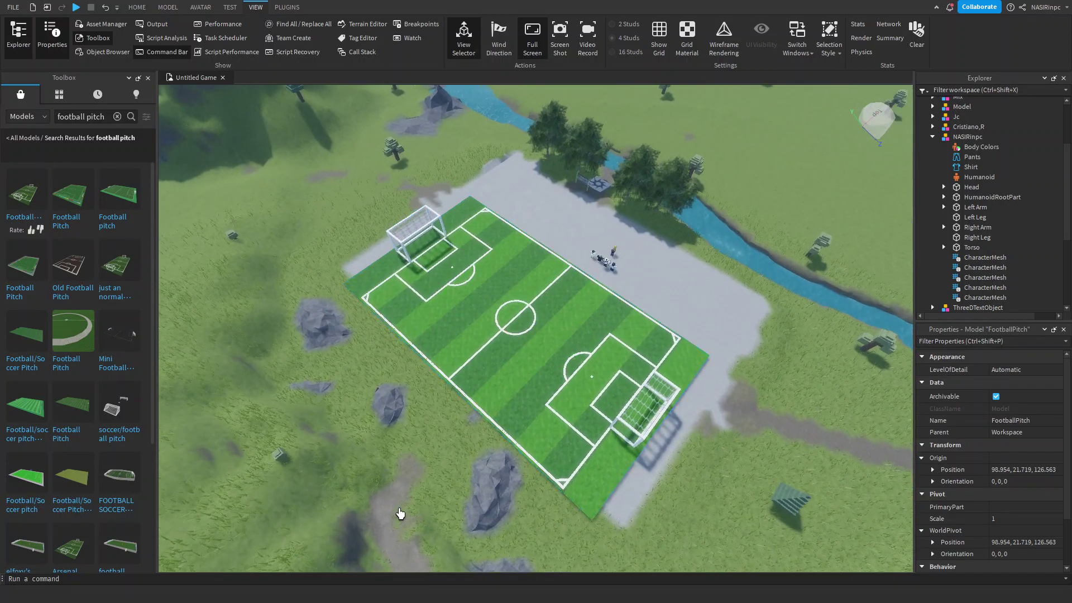
Search the models for "football" and insert the [MPS] Basic ball inside the pitch's centre circle.
key(a)
right_drag(646, 478, 660, 474)
key(w)
scroll(860, 102, down, 5)
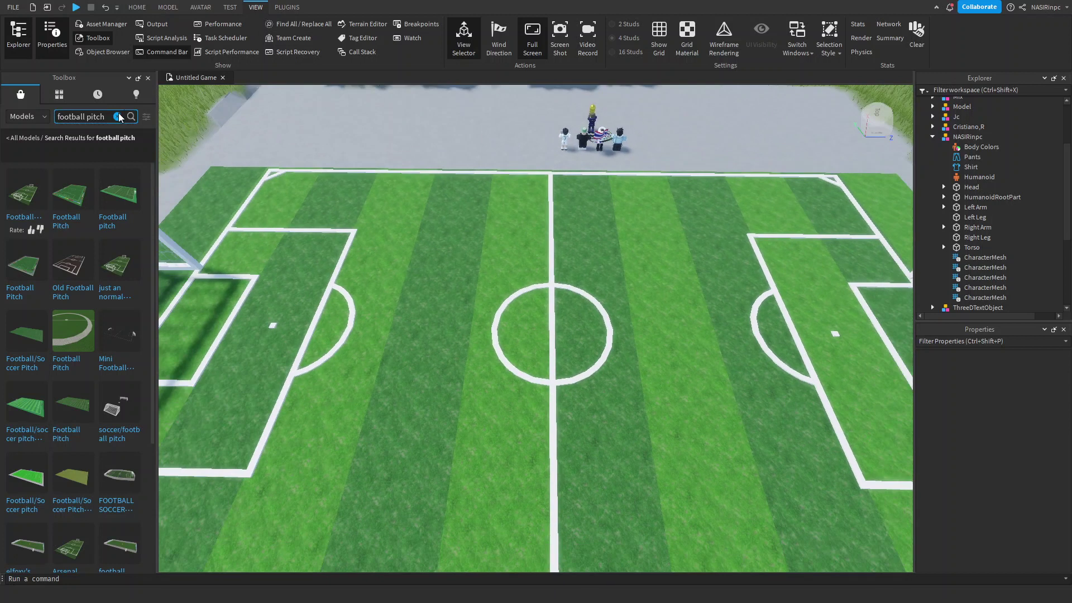
click(117, 116)
text(footbal)
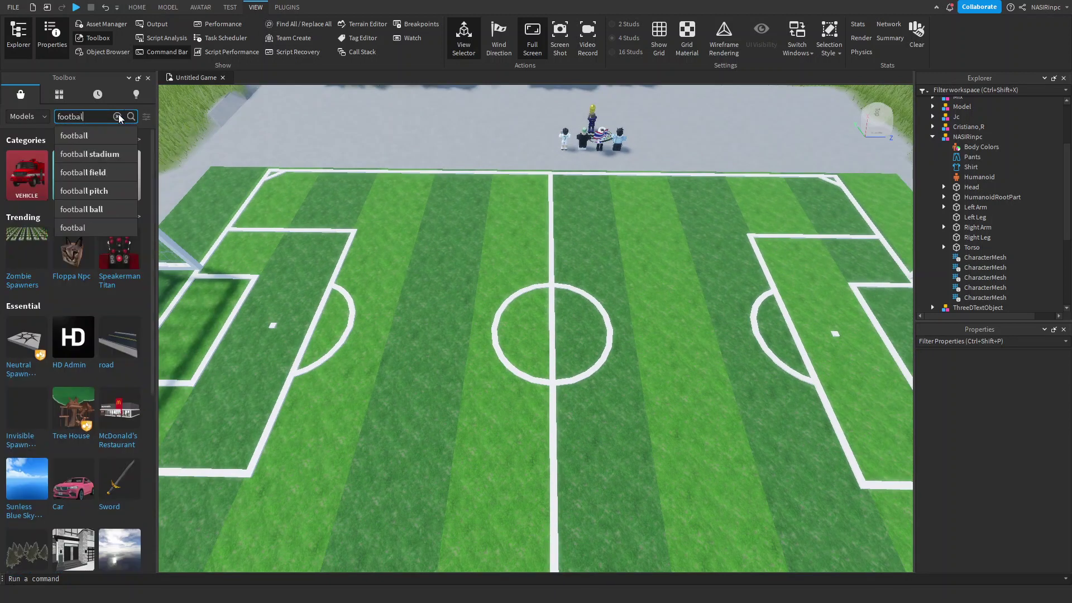
key(Return)
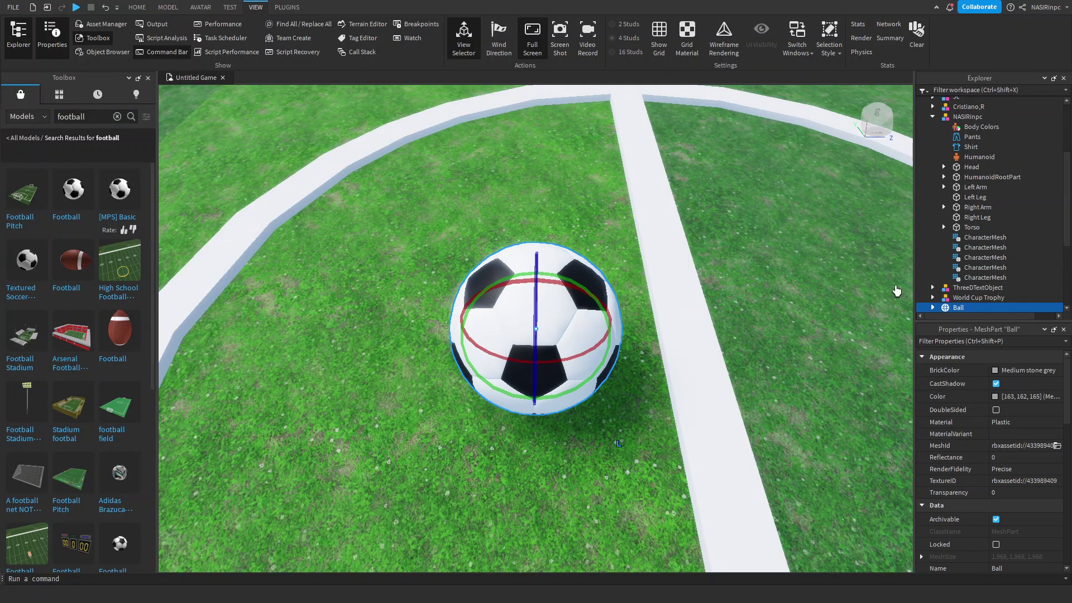
Inspect the ball's child objects and move the ball onto the halfway line inside the centre circle.
click(933, 307)
scroll(938, 251, down, 4)
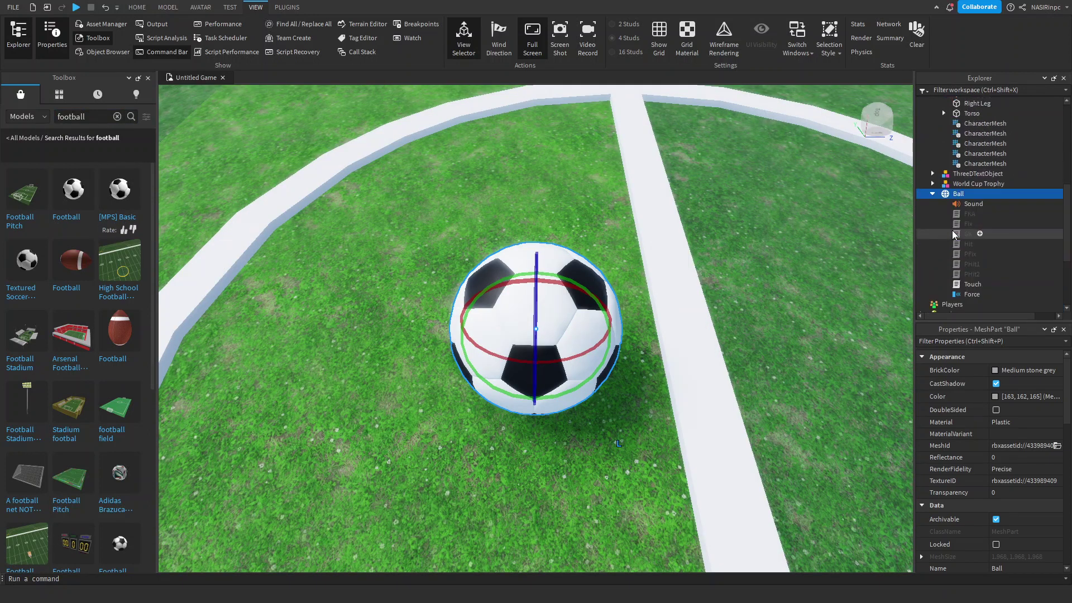
click(933, 194)
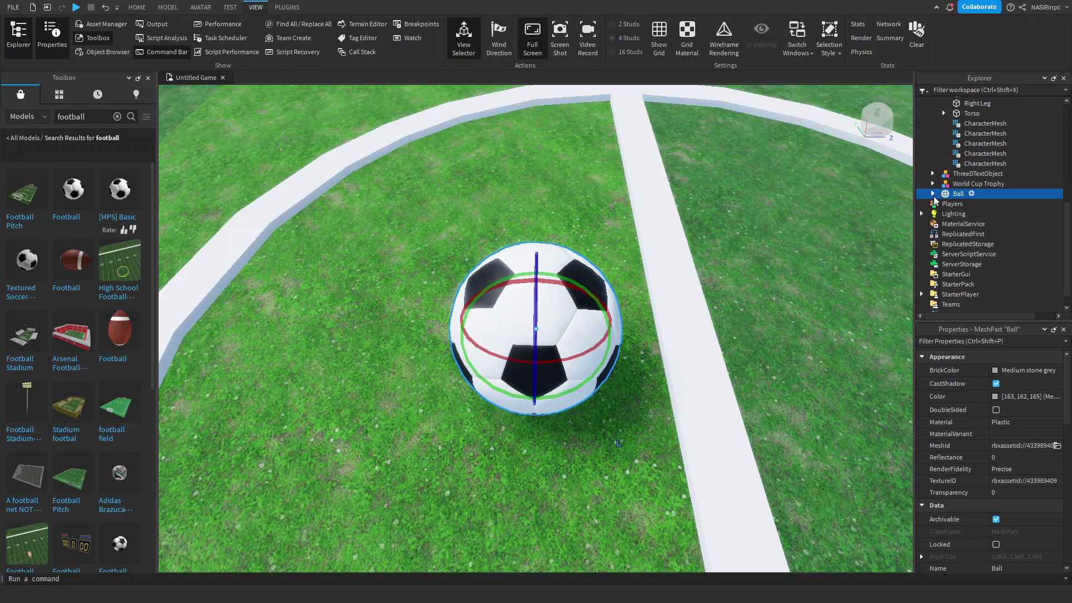
drag(458, 370, 631, 390)
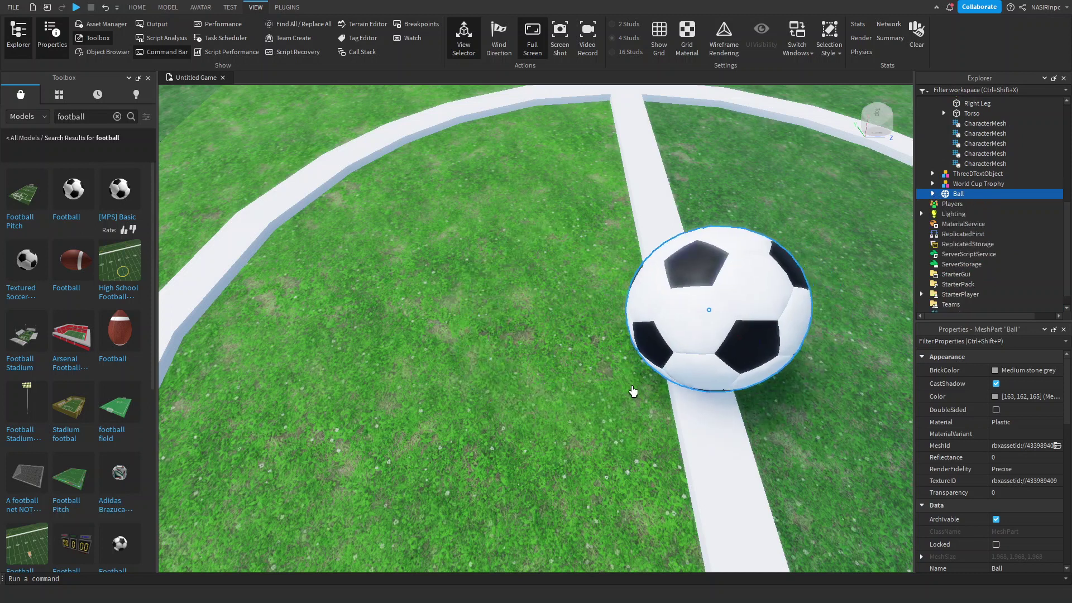
click(562, 396)
Look over the pitch and the certificate-holding characters to judge how the scene fits together.
right_drag(562, 395, 562, 397)
scroll(563, 397, down, 5)
key(a)
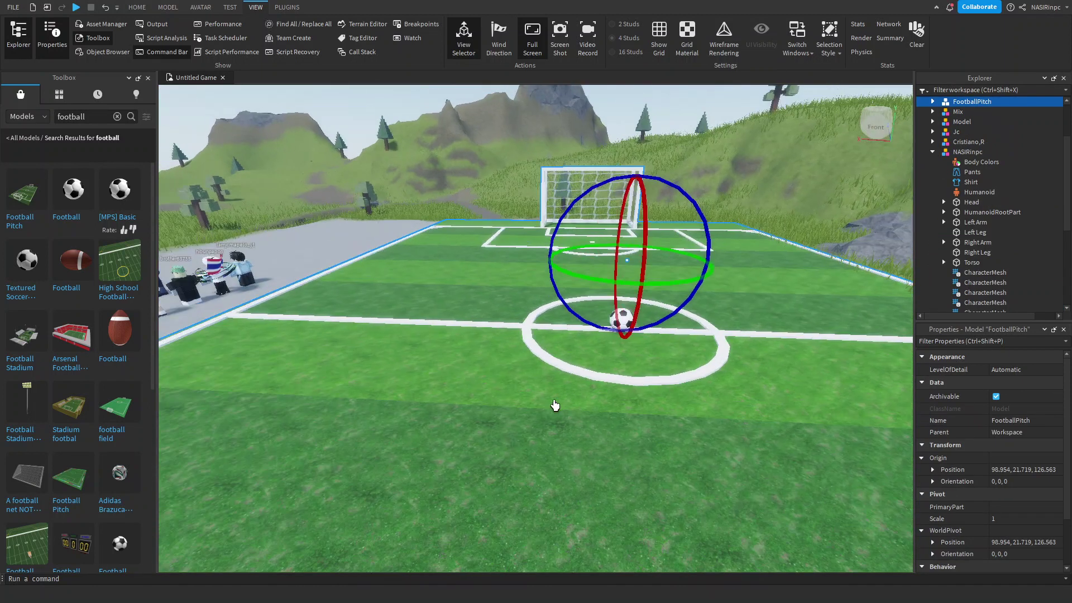
key(w)
key(a)
click(457, 244)
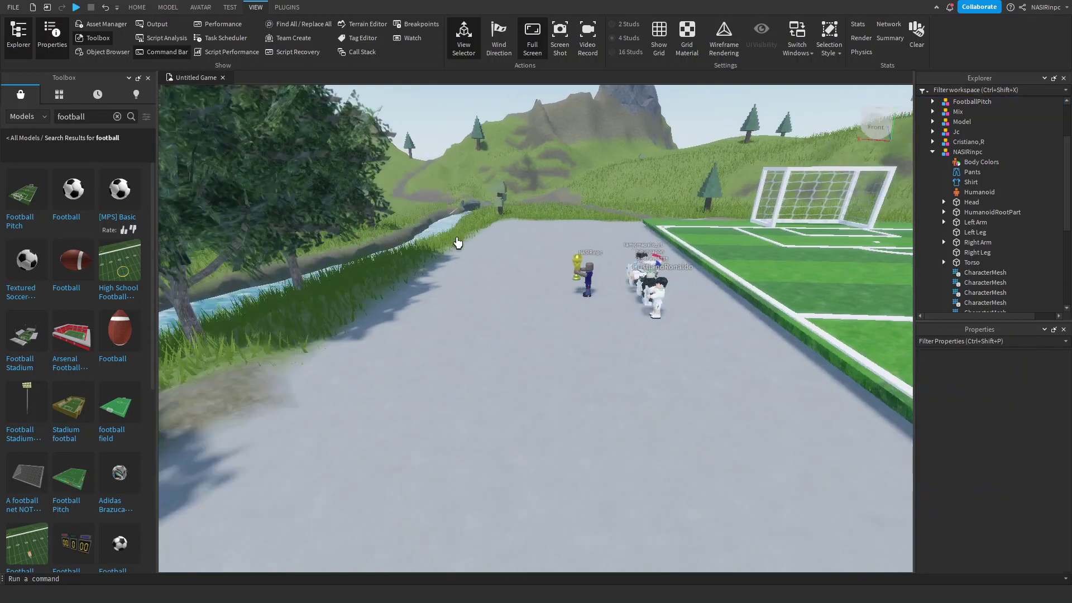
right_drag(457, 244, 529, 284)
key(w)
key(w)
key(a)
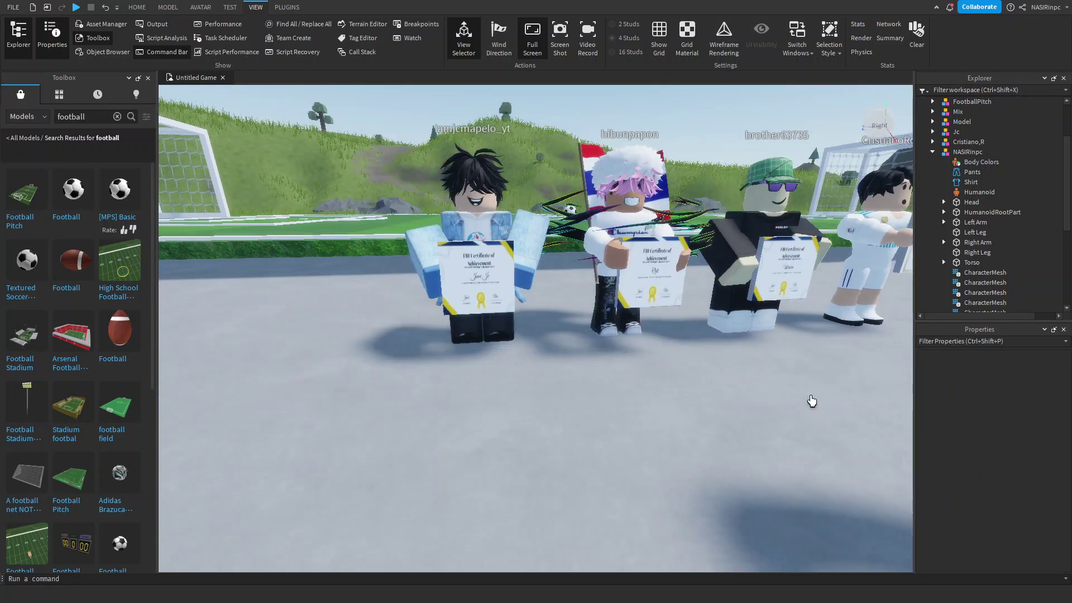
key(s)
right_drag(811, 402, 628, 428)
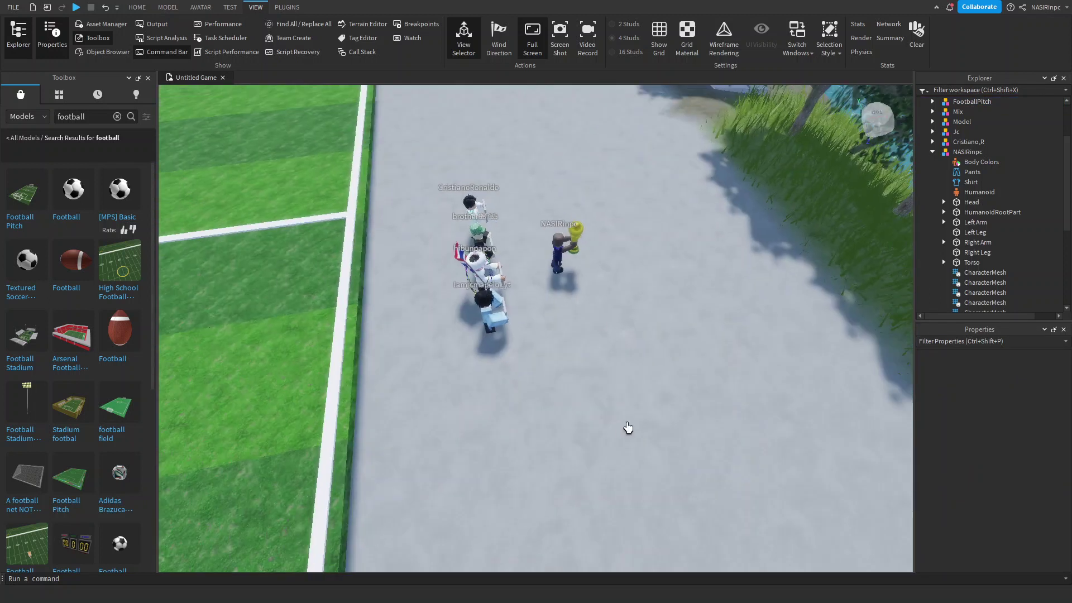
Select all five characters together with the trophy and anchor them in place.
drag(478, 196, 436, 166)
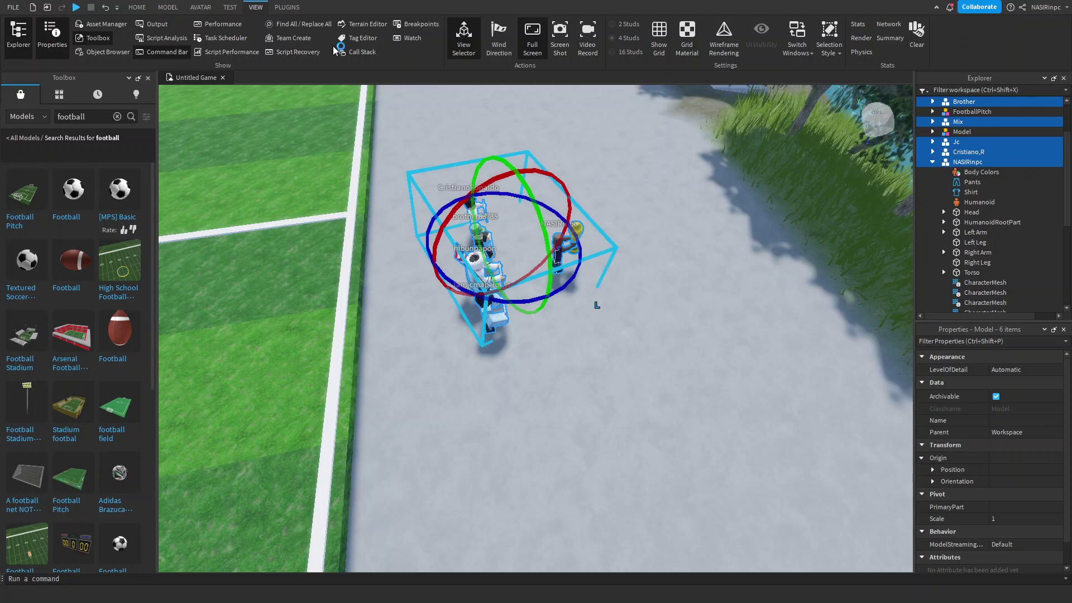
click(138, 7)
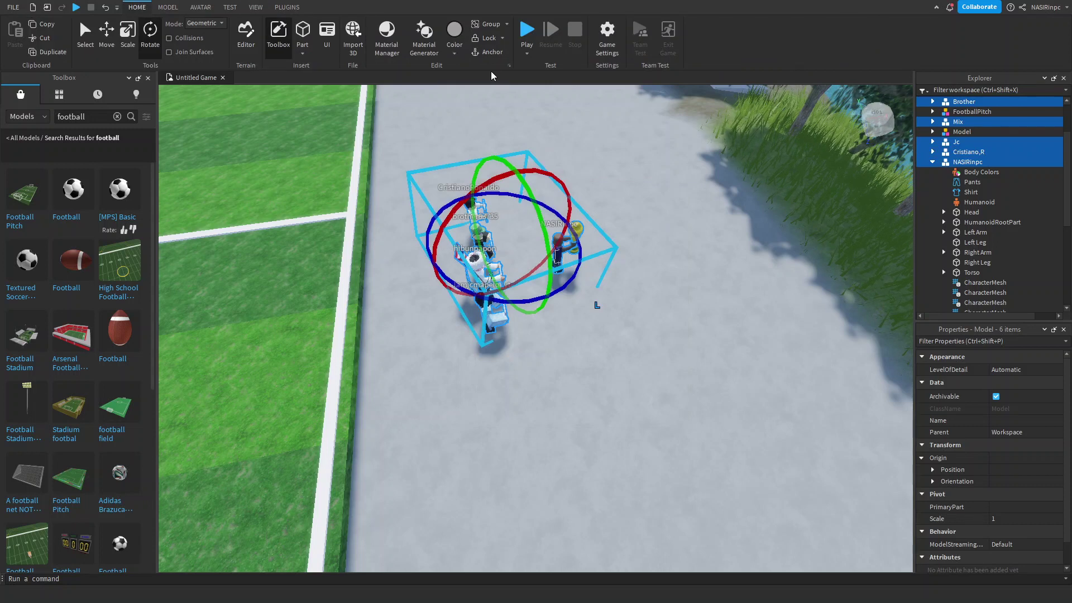
click(385, 142)
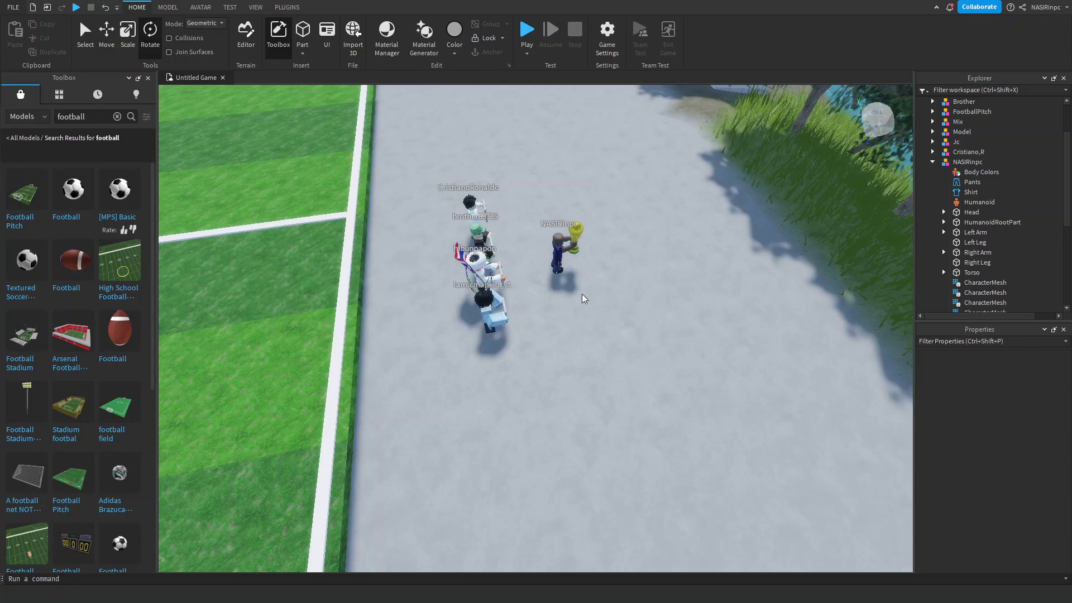
View the anchored line-up from the front with the football pitch behind it.
key(w)
right_drag(582, 296, 498, 493)
key(w)
key(s)
key(s)
key(w)
right_drag(844, 319, 618, 267)
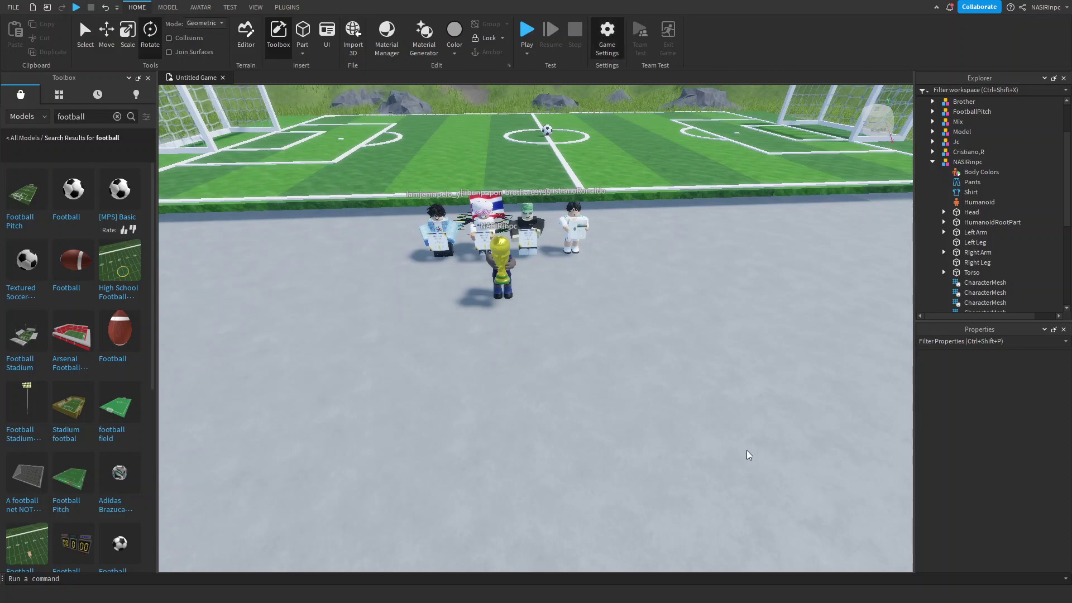
Rotate the avatar's right arm so it slants upwards around the side of the trophy.
right_drag(728, 424, 558, 461)
scroll(557, 463, up, 2)
key(a)
scroll(558, 461, up, 2)
scroll(557, 461, up, 2)
click(691, 370)
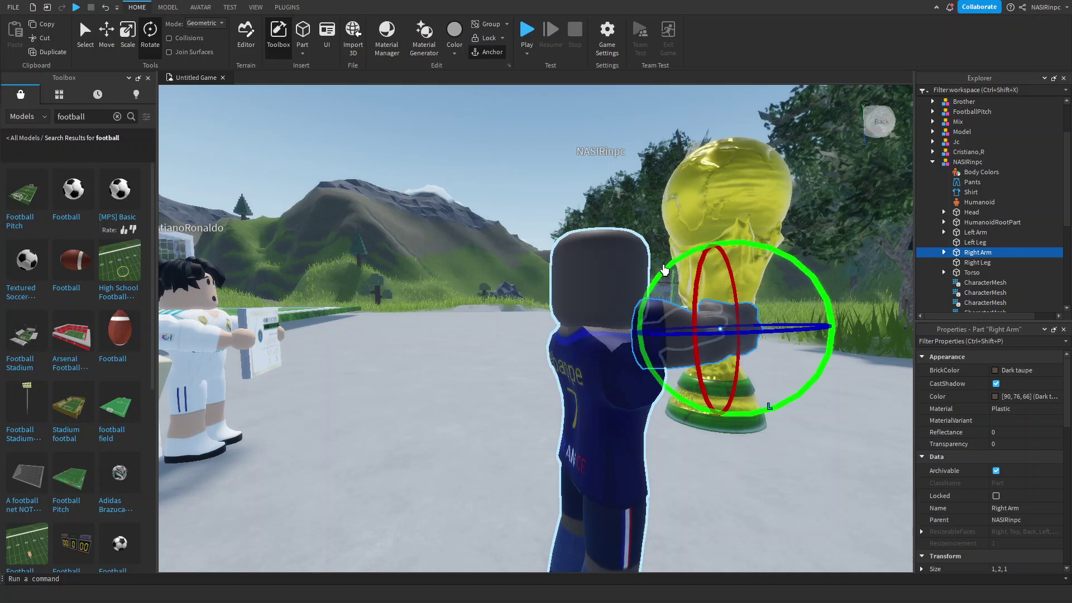
drag(665, 275, 662, 278)
drag(649, 322, 650, 322)
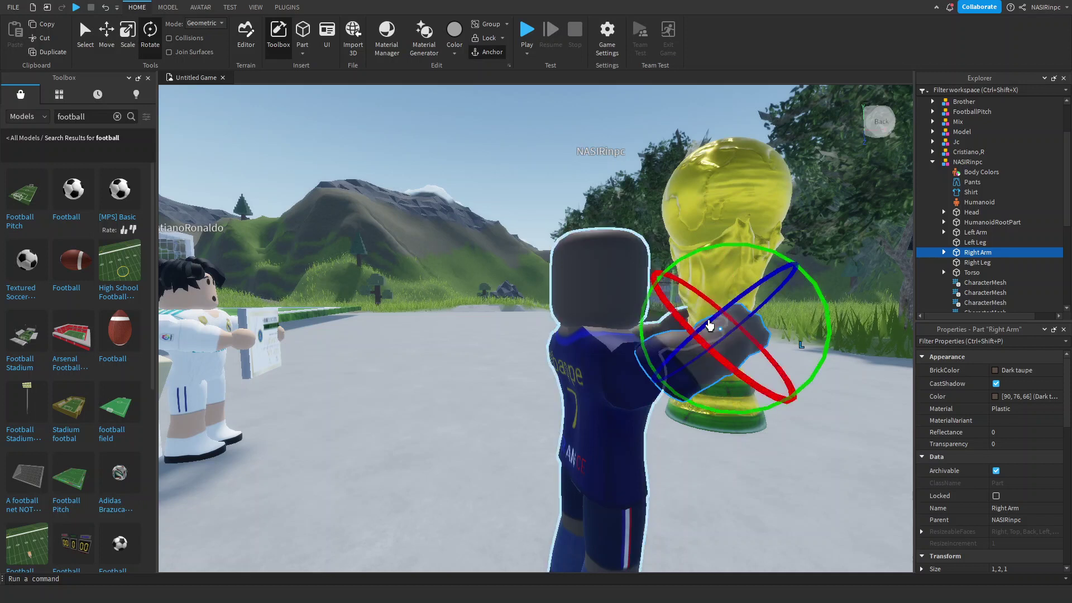
Deselect the arm and check the finished trophy pose and the whole scene from several angles.
key(d)
right_drag(802, 359, 802, 363)
key(a)
click(801, 359)
key(d)
key(a)
key(a)
key(w)
key(w)
key(s)
key(w)
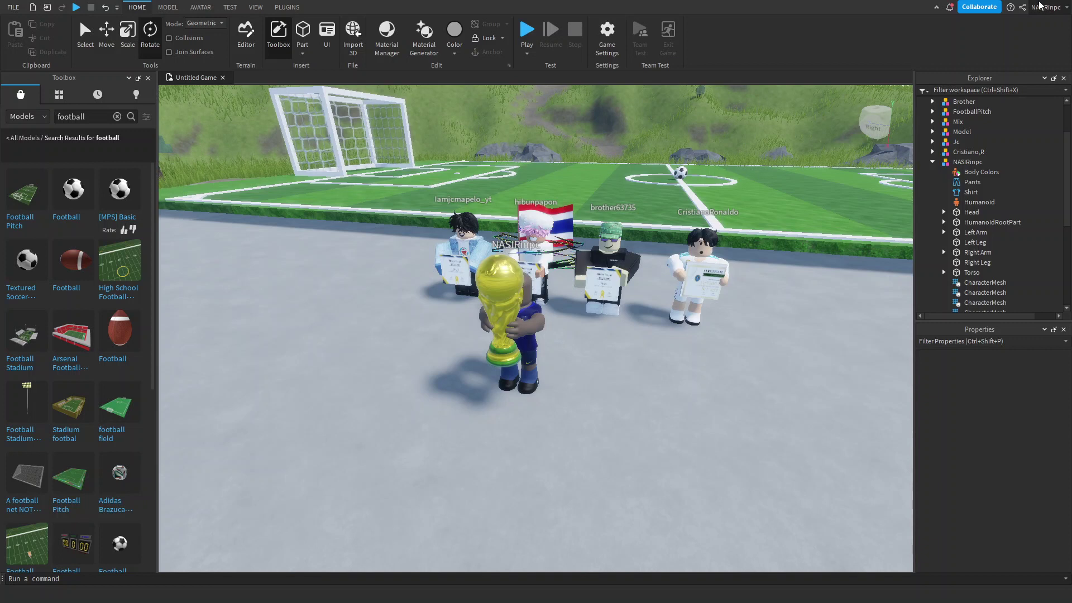
Close the Untitled Game place and open the page for creating a new experience.
click(224, 79)
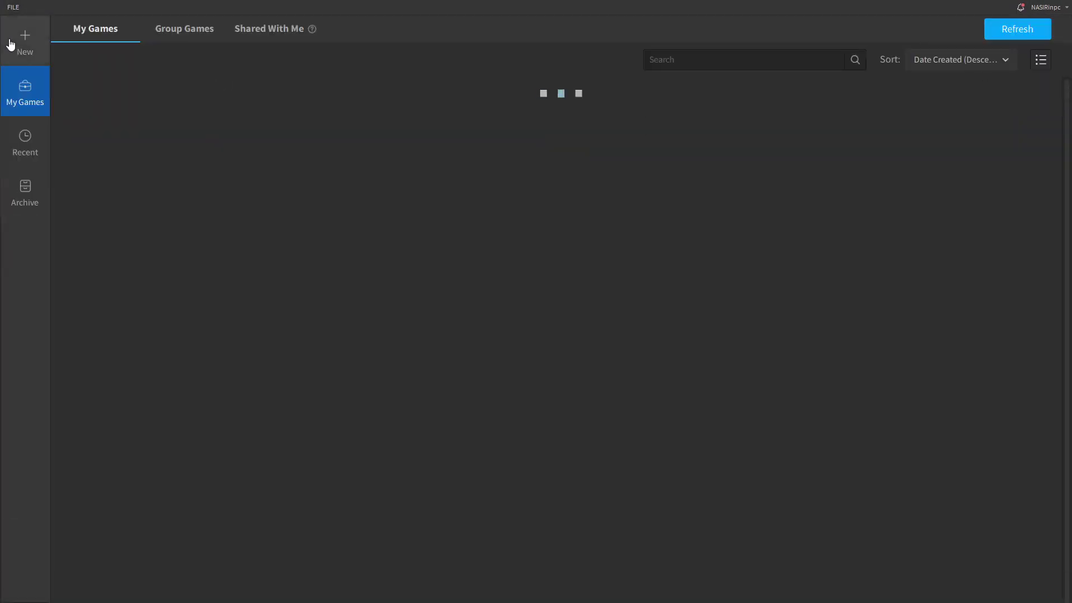
click(11, 44)
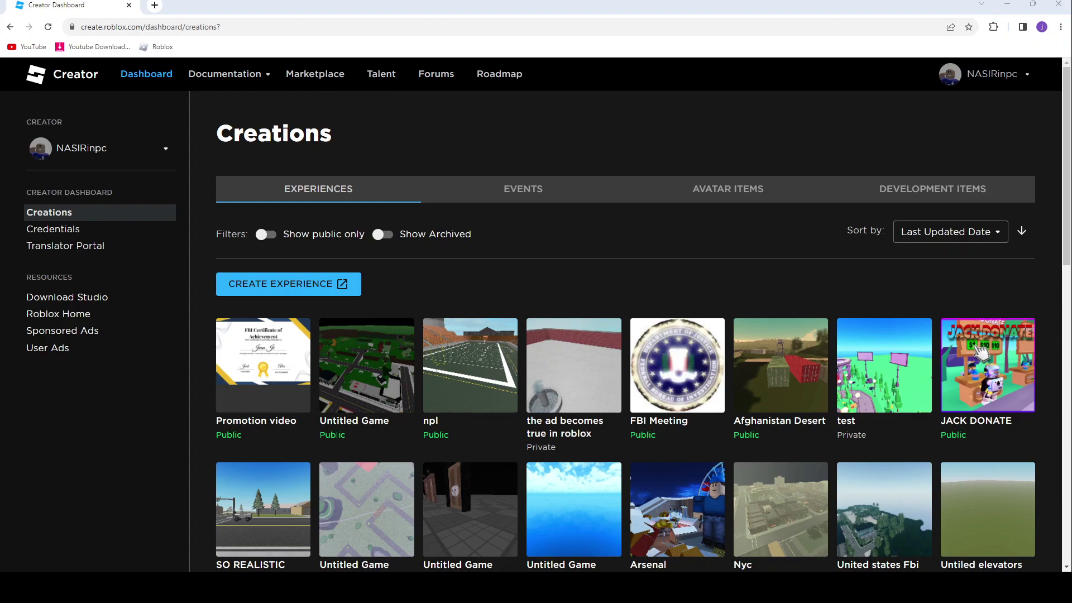
Open the Promotion video experience from the creations list in full screen and launch it in the Roblox player.
key(F11)
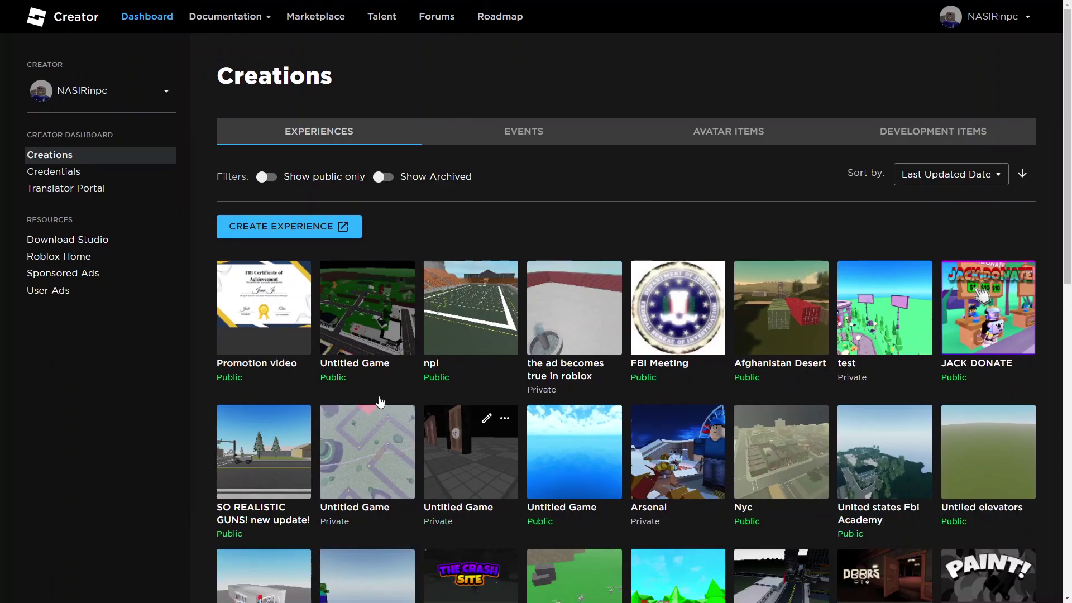
click(281, 344)
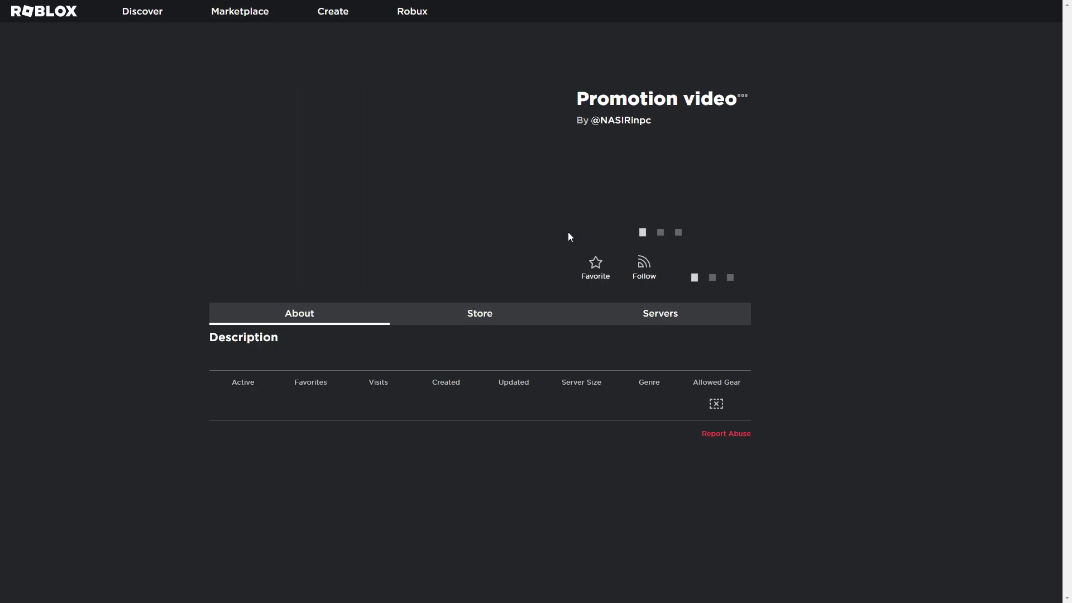
click(651, 219)
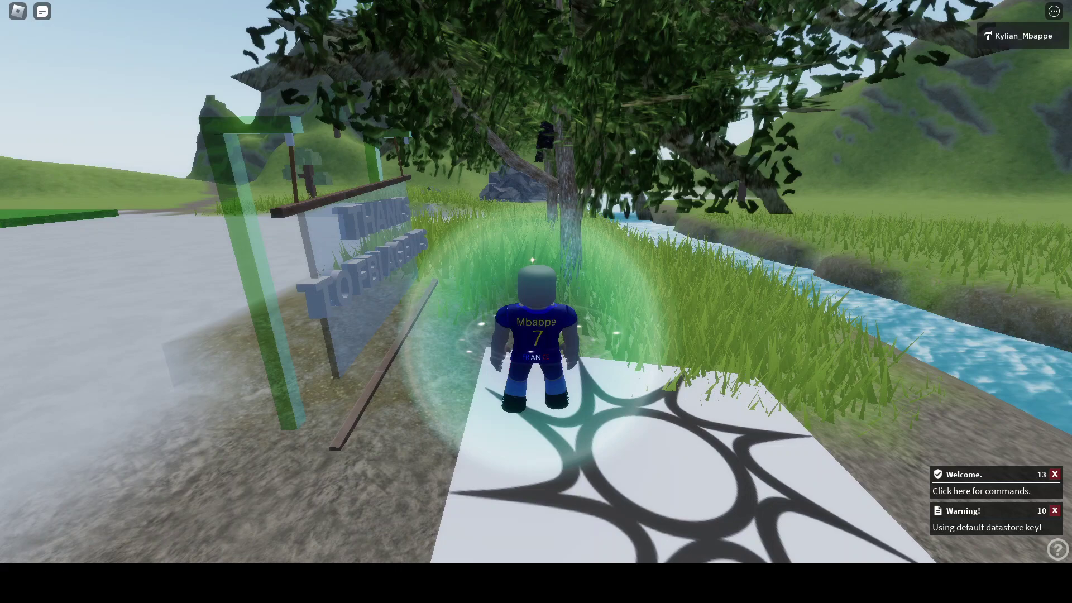
Turn the avatar from the spawn point towards the distant line-up, walk forward and switch to the free camera.
right_drag(652, 433, 652, 433)
key(w)
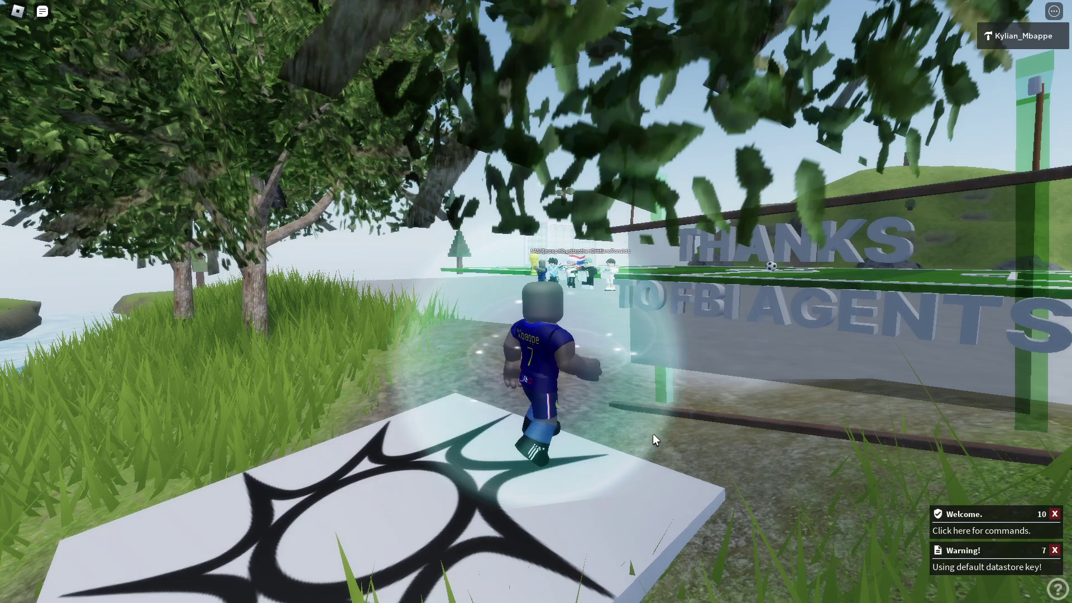
key(shift+p)
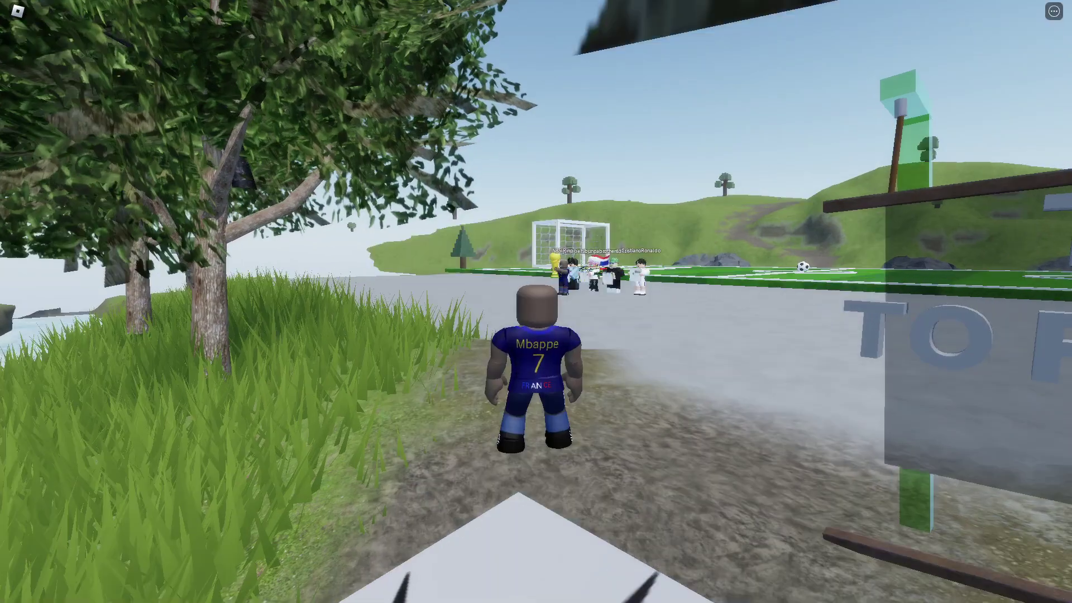
key(d)
key(s)
key(w)
key(a)
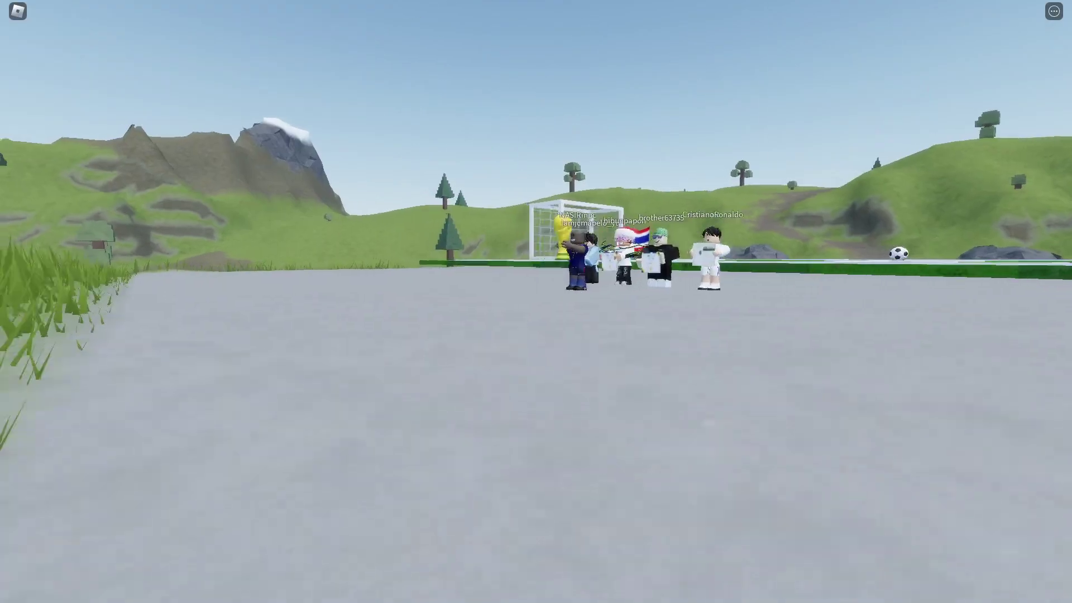
Fly the free camera across the ground and frame the trophy holder and the certificate holders head-on.
key(w)
key(a)
right_drag(535, 301, 894, 238)
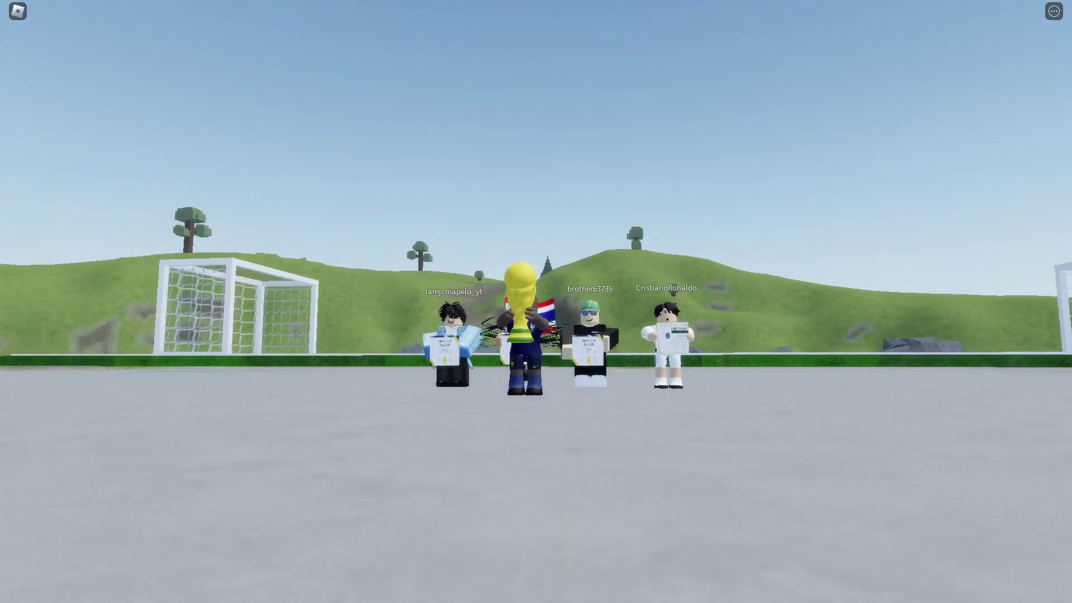
key(w)
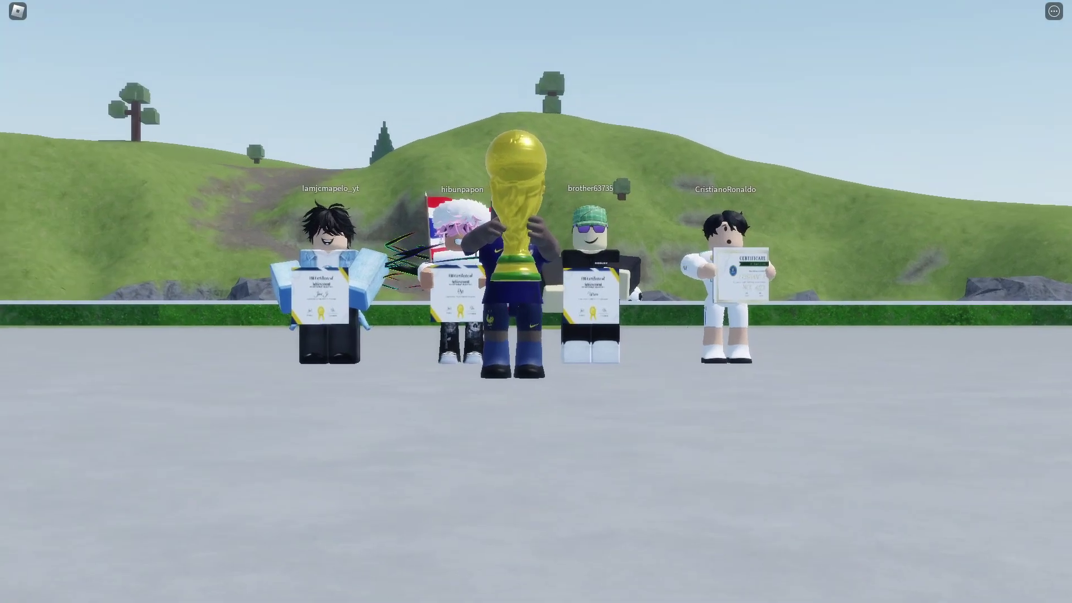
key(w)
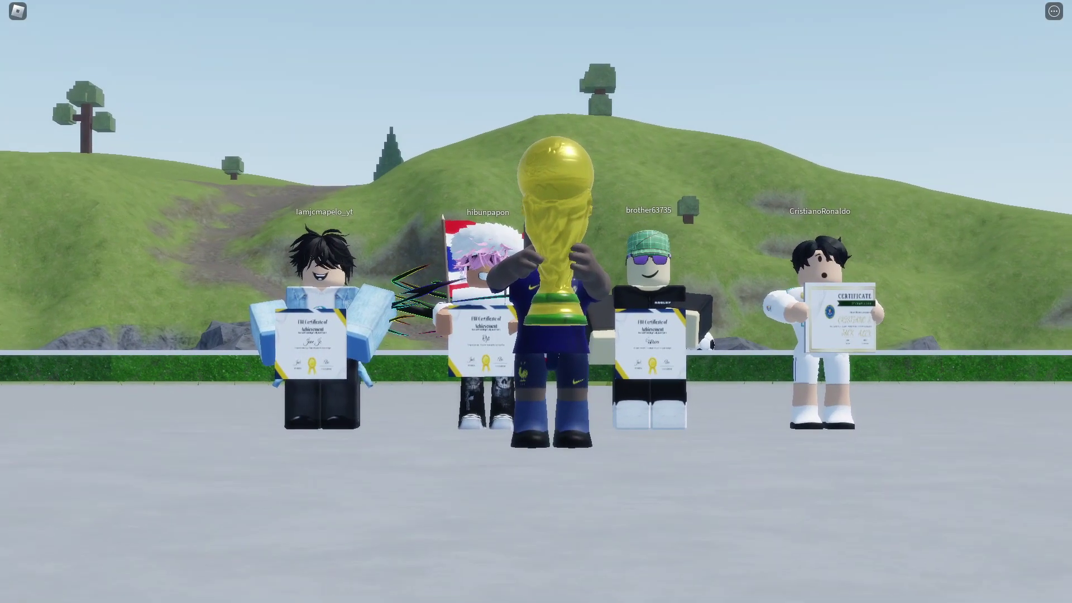
mouse_move(536, 302)
right_down()
mouse_move(525, 210)
mouse_move(539, 106)
mouse_move(617, 262)
mouse_move(555, 352)
mouse_move(543, 318)
right_up()
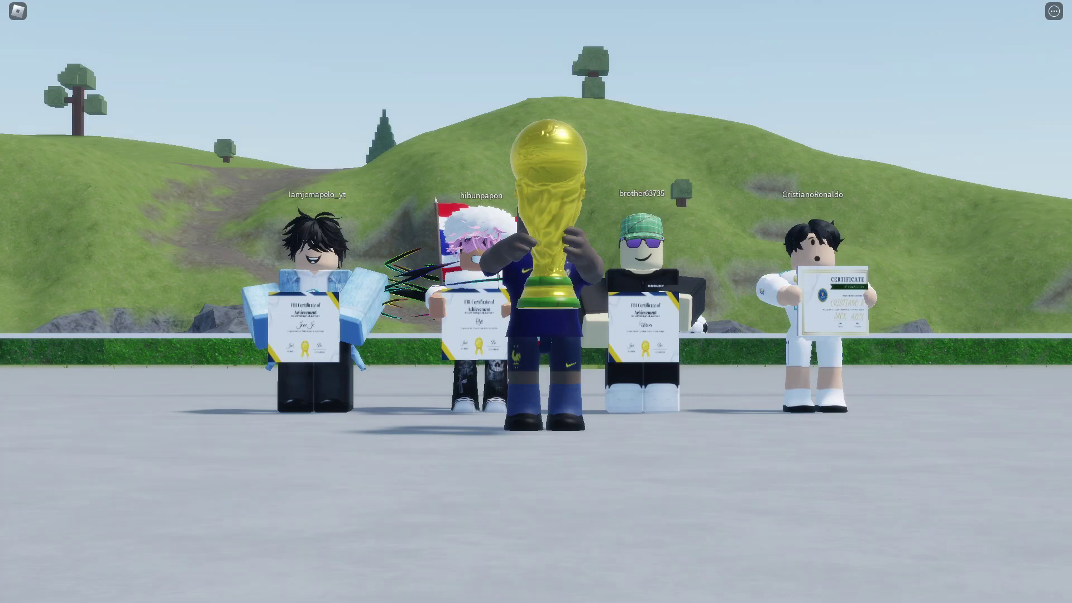
View the line-up and the football pitch from high above with the free camera.
right_drag(536, 391, 508, 391)
key(w)
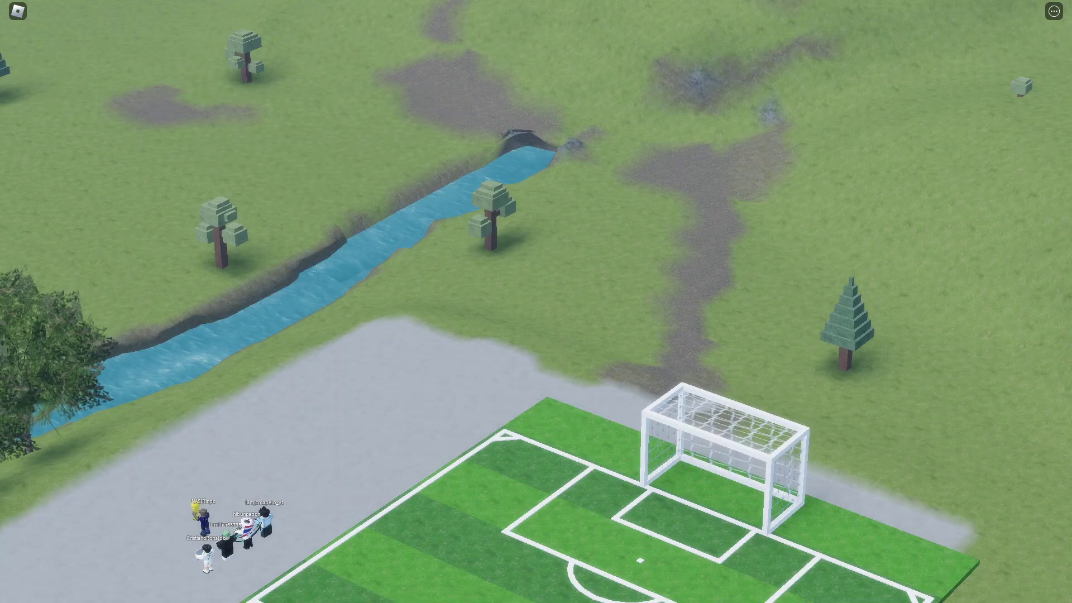
key(w)
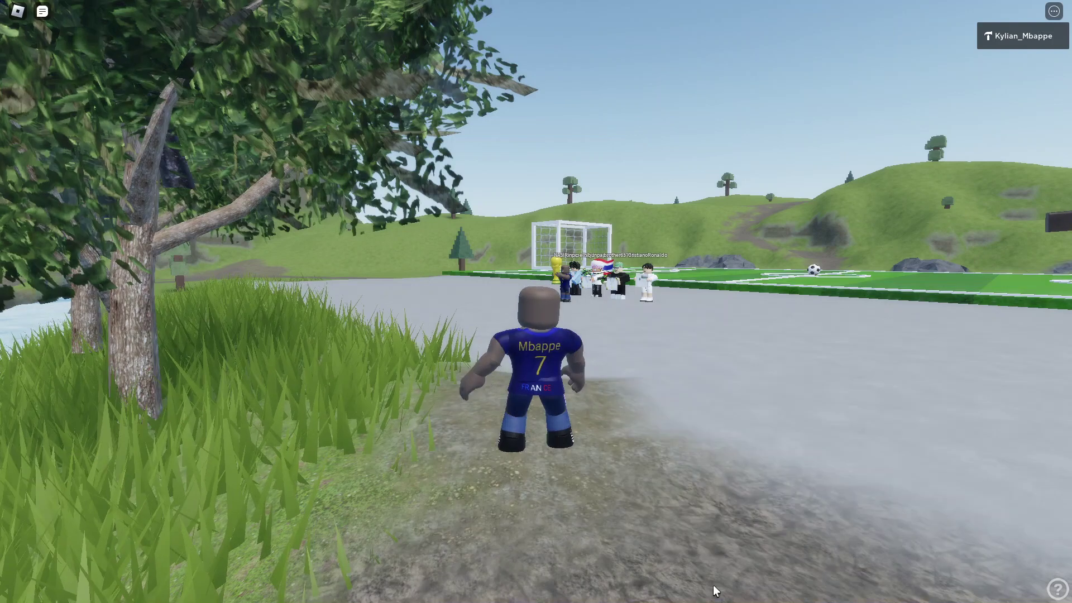
Send the chat command !rejoin and reconnect to the experience.
key(slash)
text(!rejoin)
key(Return)
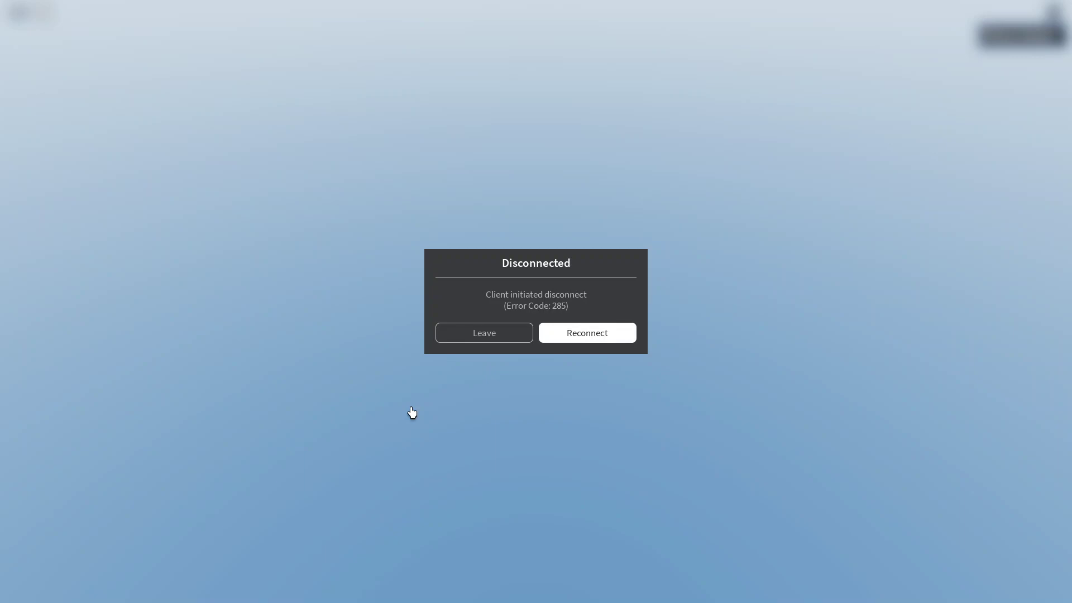
click(600, 338)
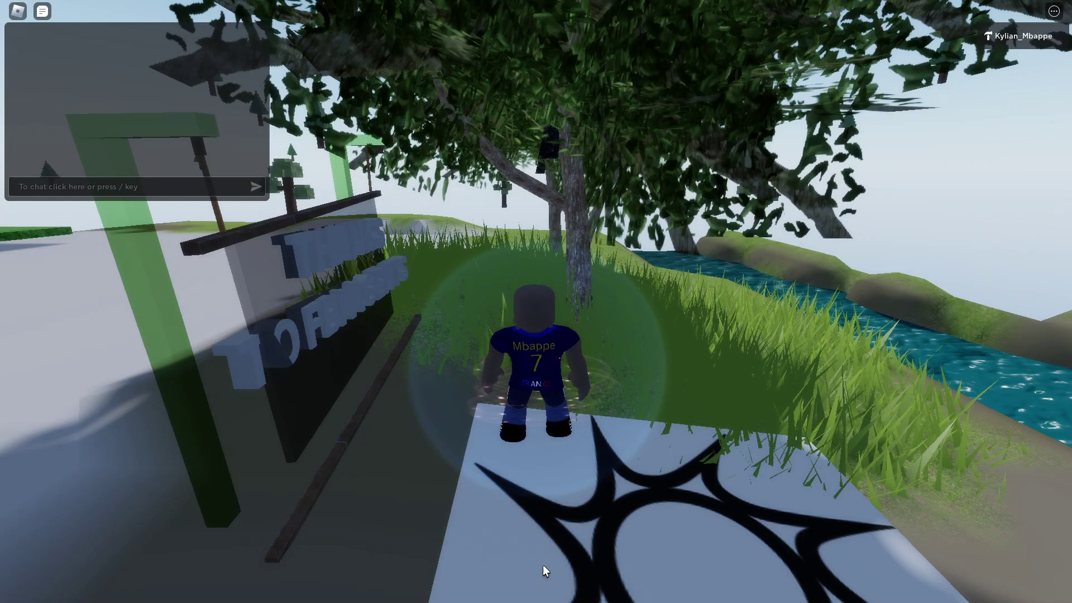
Walk the avatar from the spawn point past the tripod camera to the trophy line-up.
key(w)
right_drag(543, 564, 566, 531)
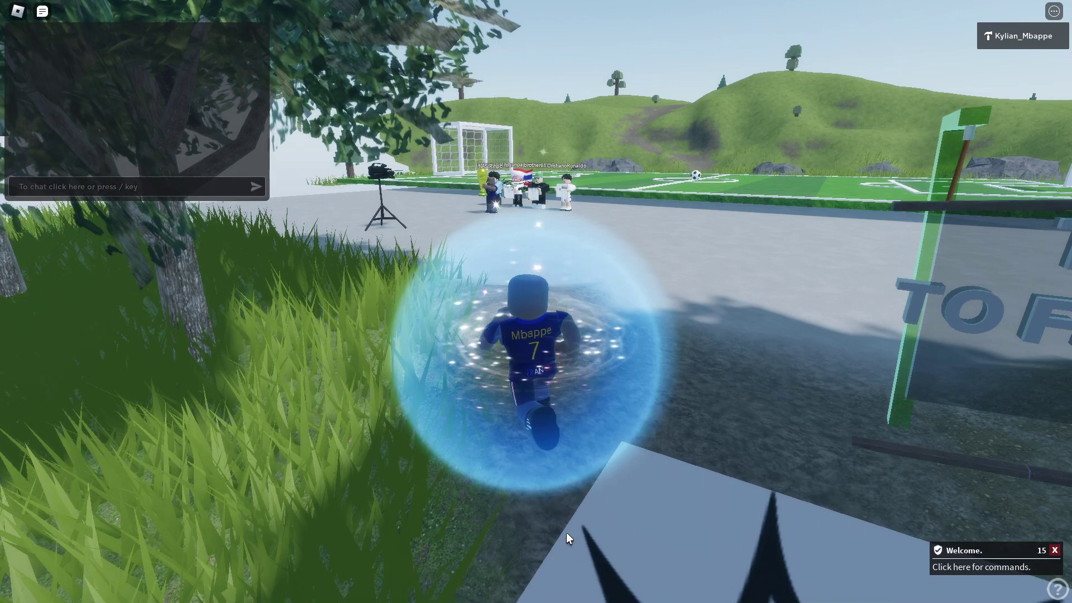
key(w)
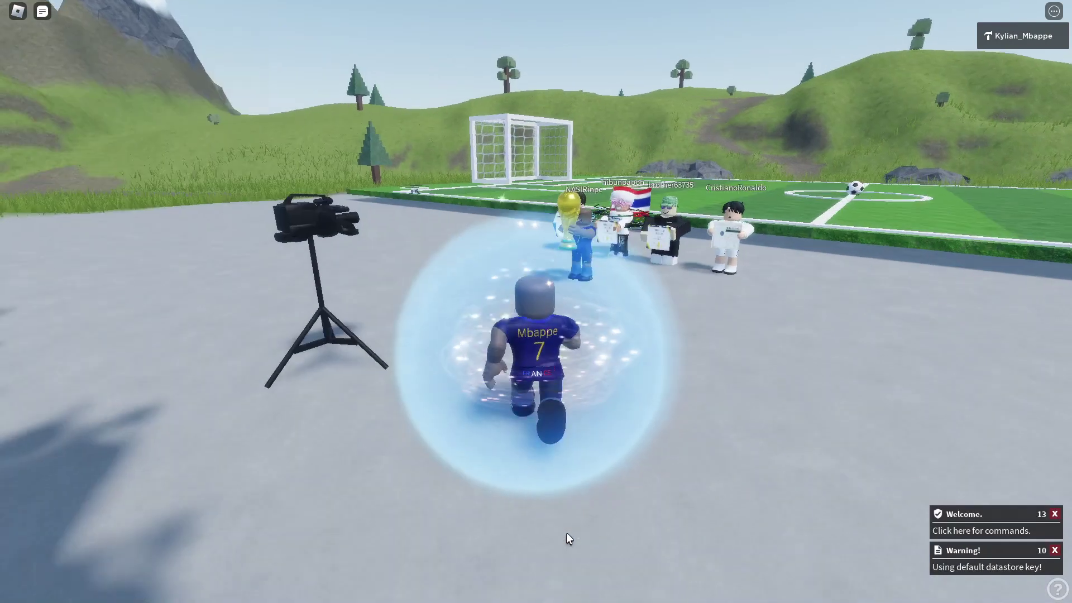
key(w)
right_drag(566, 532, 567, 532)
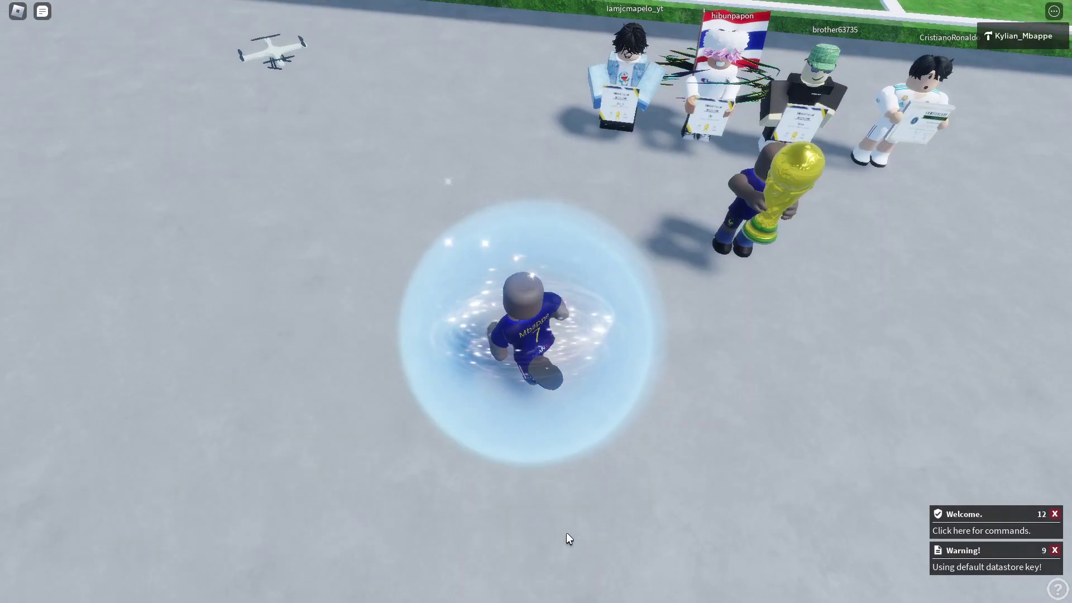
key(w)
key(a)
key(space)
right_drag(547, 494, 537, 528)
Switch to the free camera and fly it forward through the tripod camera until it frames the line-up from the front.
key(w)
key(shift+p)
key(d)
key(w)
key(a)
key(a)
key(w)
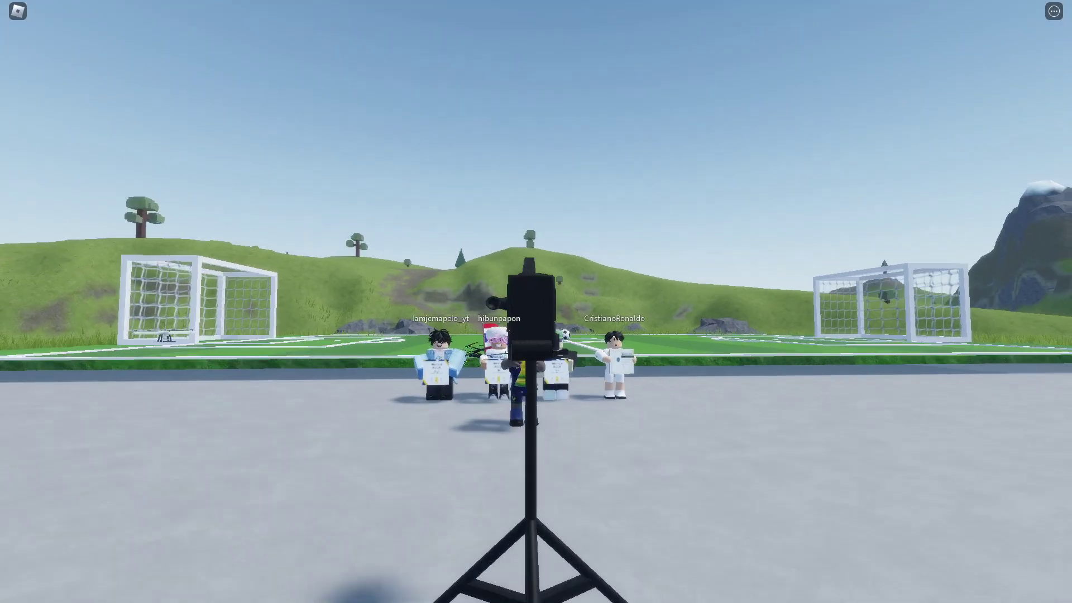
key(w)
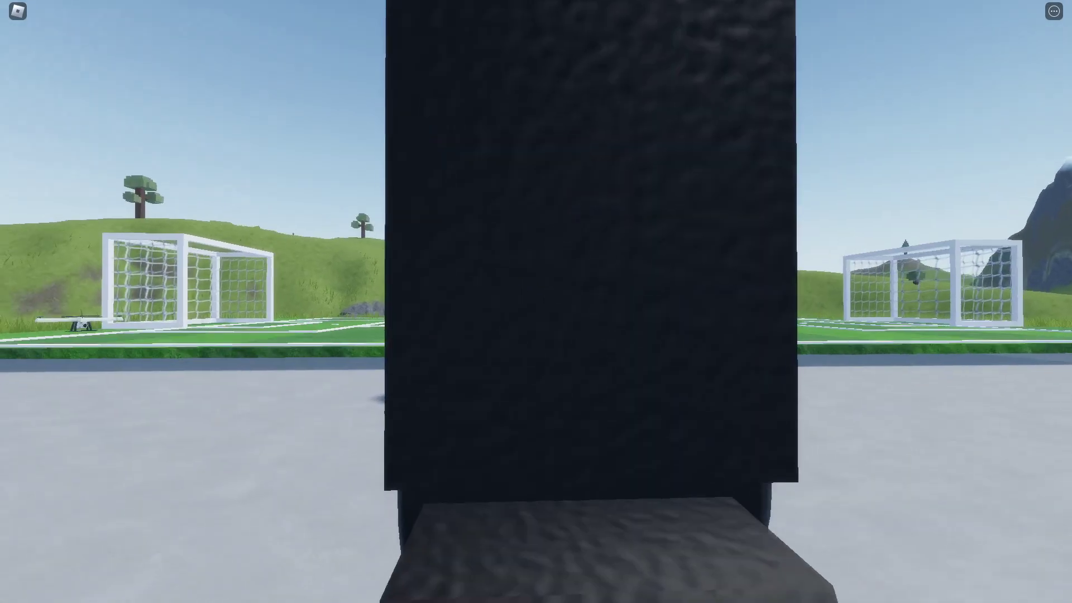
key(w)
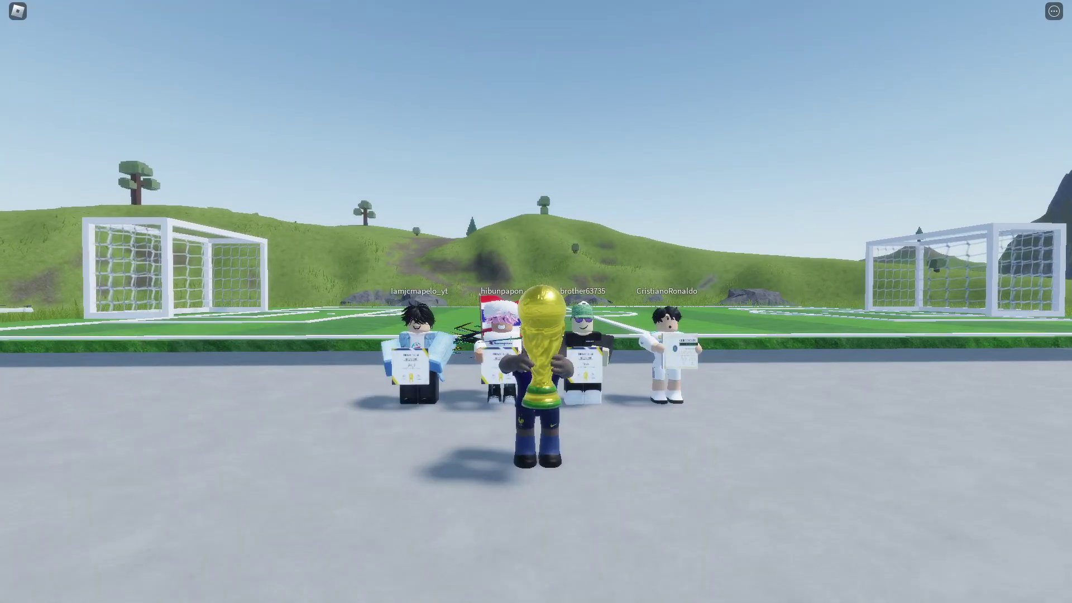
right_drag(537, 528, 528, 524)
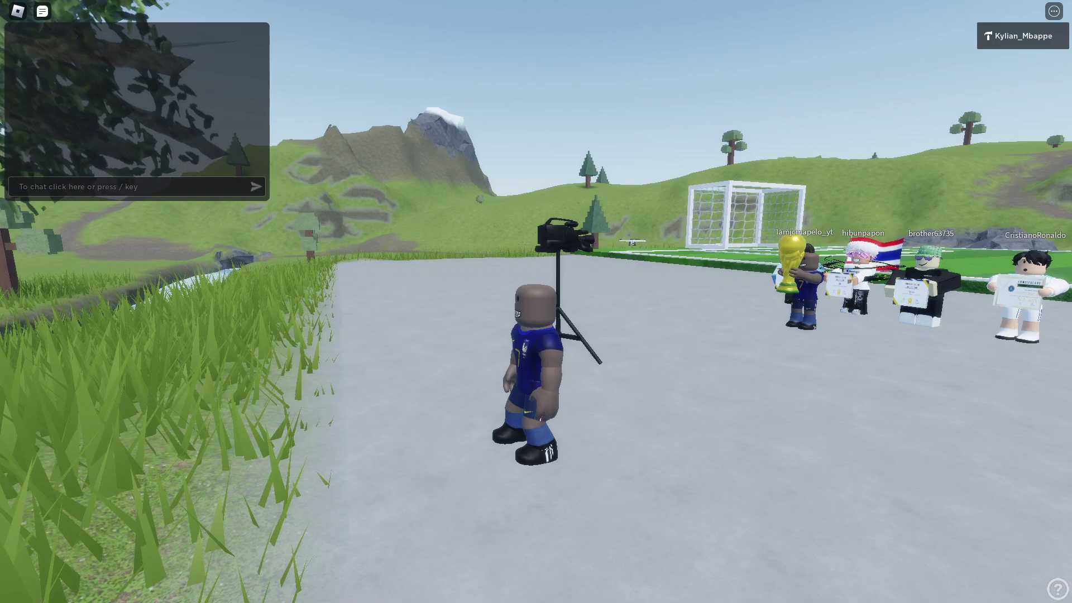
Move the avatar away from the tripod camera and run and jump onto the football pitch towards the ball.
key(d)
key(d)
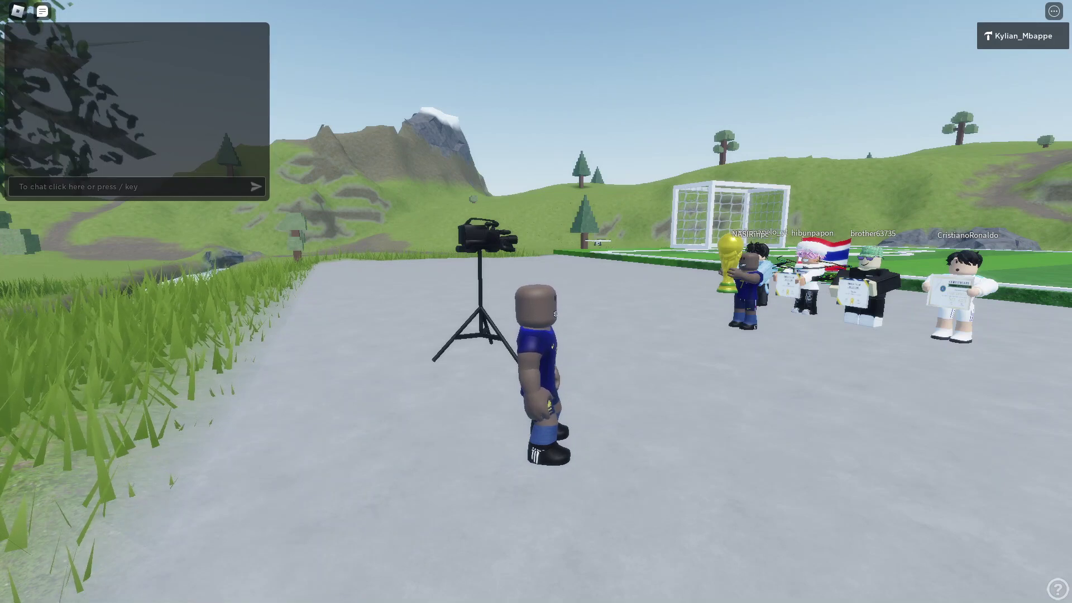
right_drag(712, 565, 669, 522)
key(w)
key(w)
key(space)
key(w)
key(w)
key(w)
key(space)
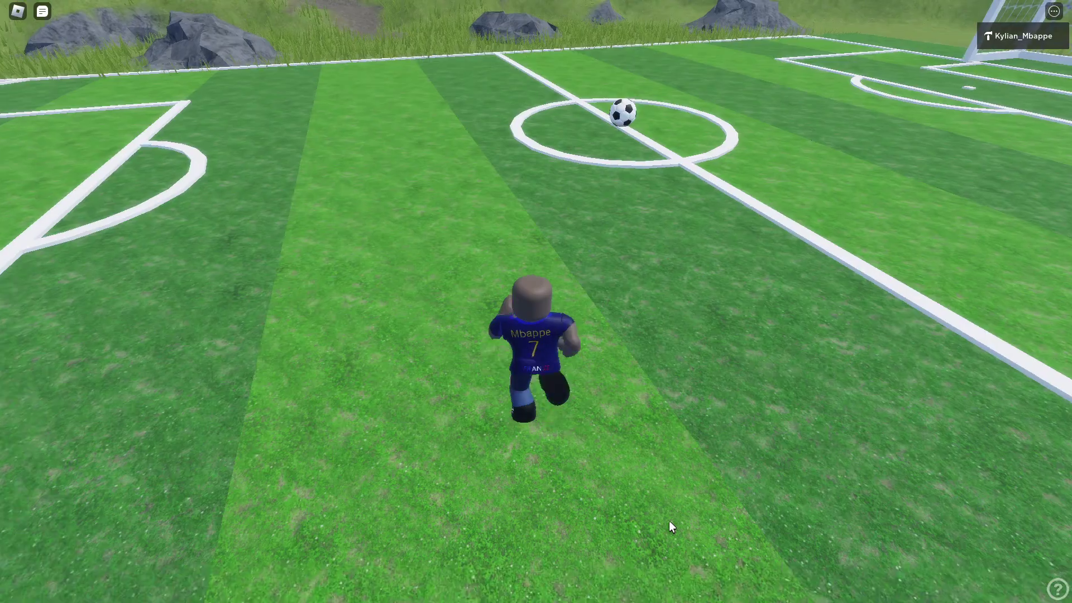
Zoom to first-person view and push the football around the pitch, facing the goal from the centre circle.
scroll(669, 522, up, 5)
key(w)
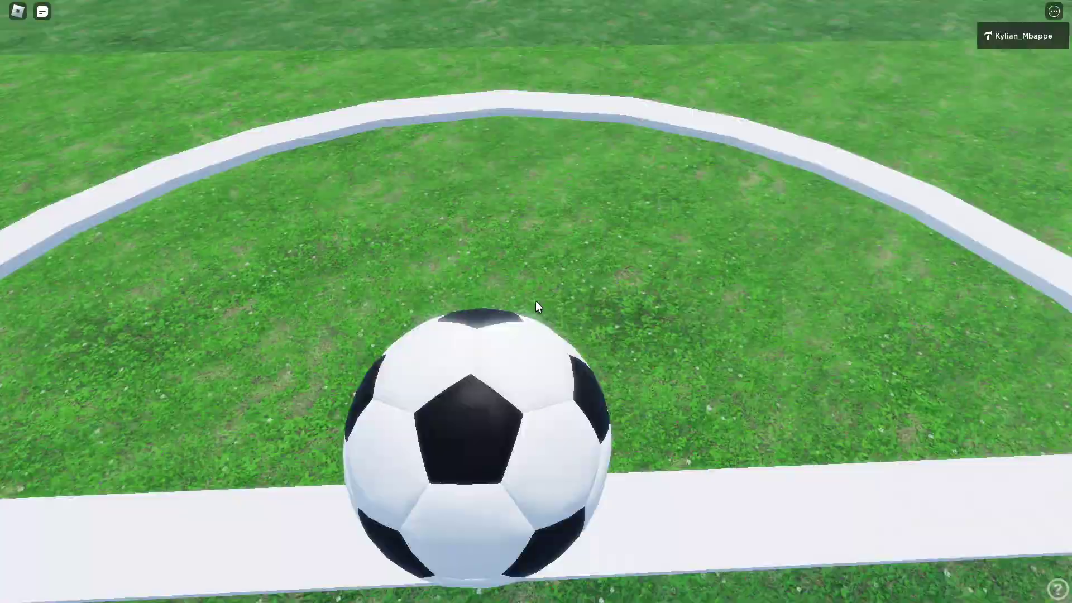
key(w)
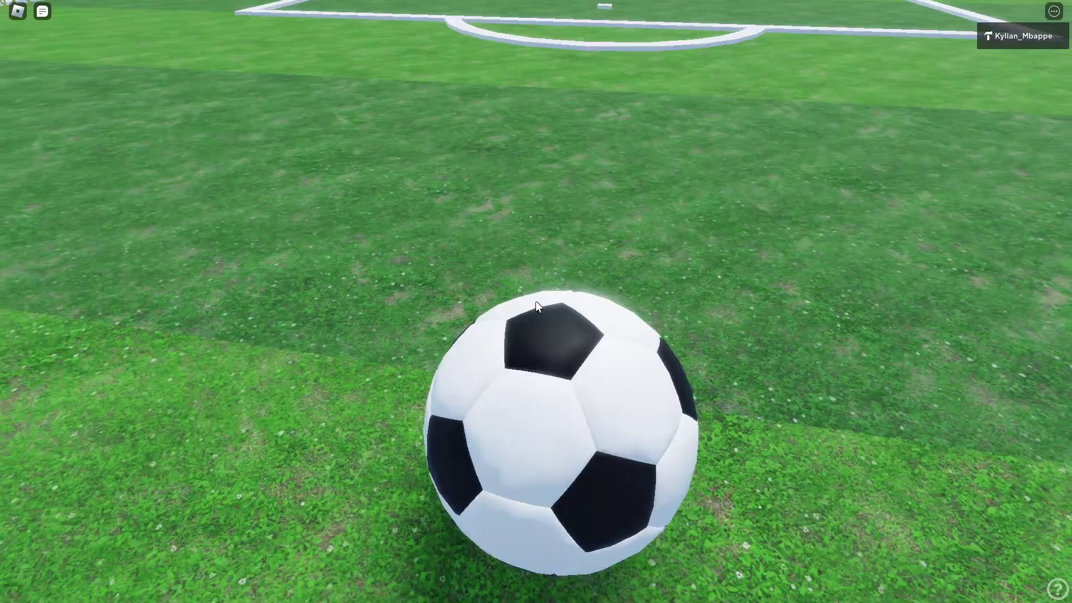
key(s)
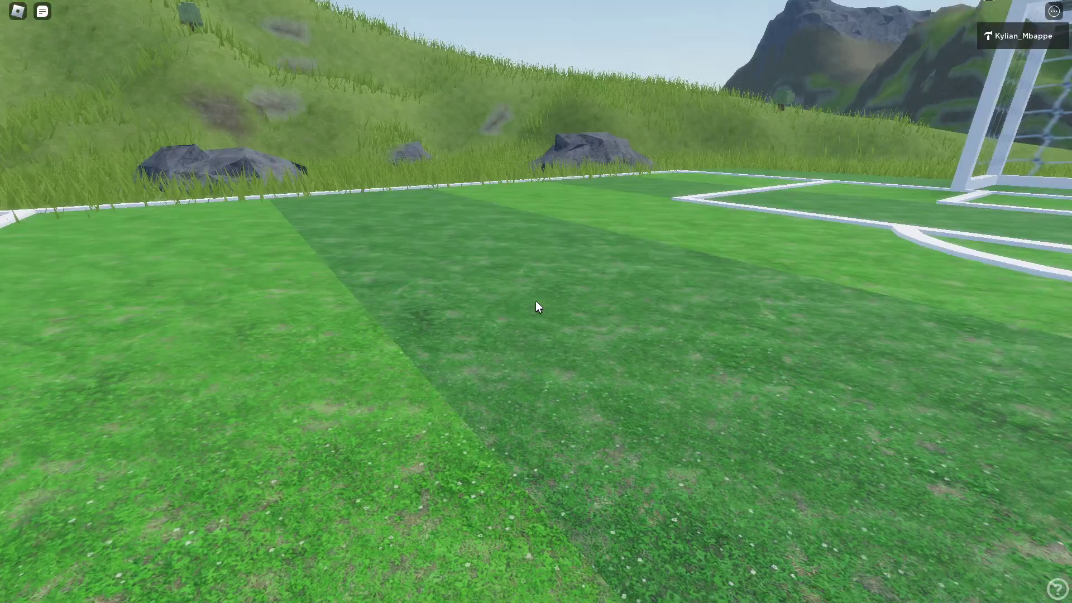
key(w)
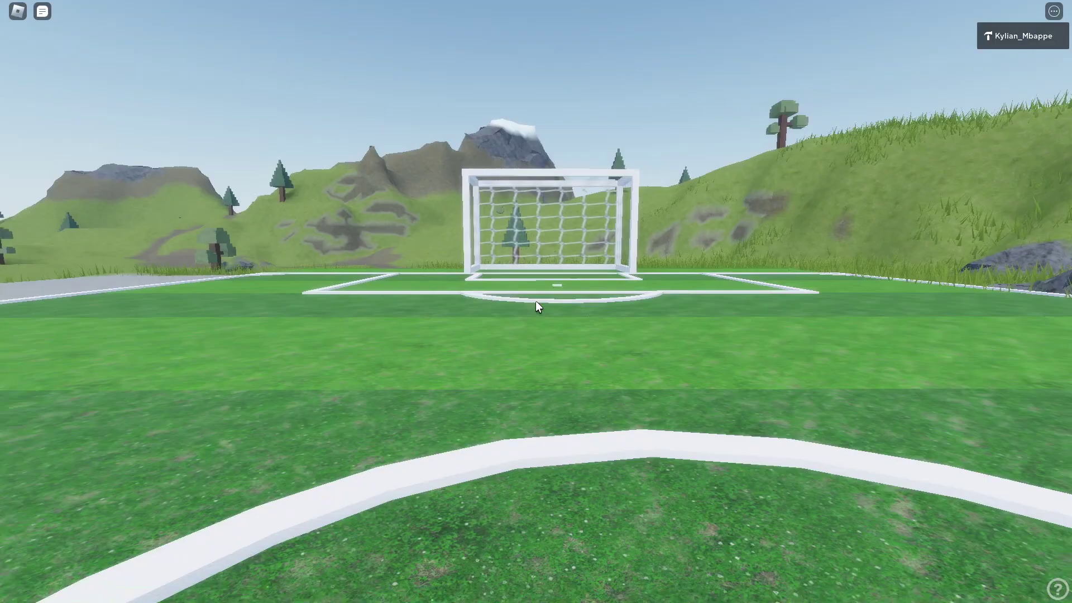
Return to third-person view with the avatar facing the camera and send the chat message "thnk watching".
scroll(535, 300, down, 1)
key(d)
key(s)
key(slash)
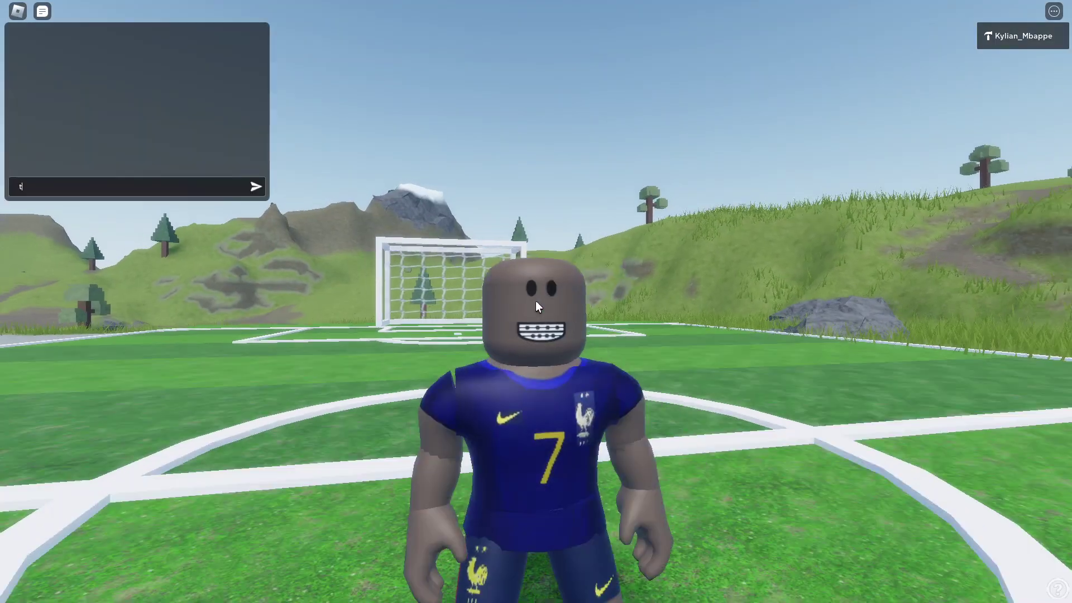
text(thnk w)
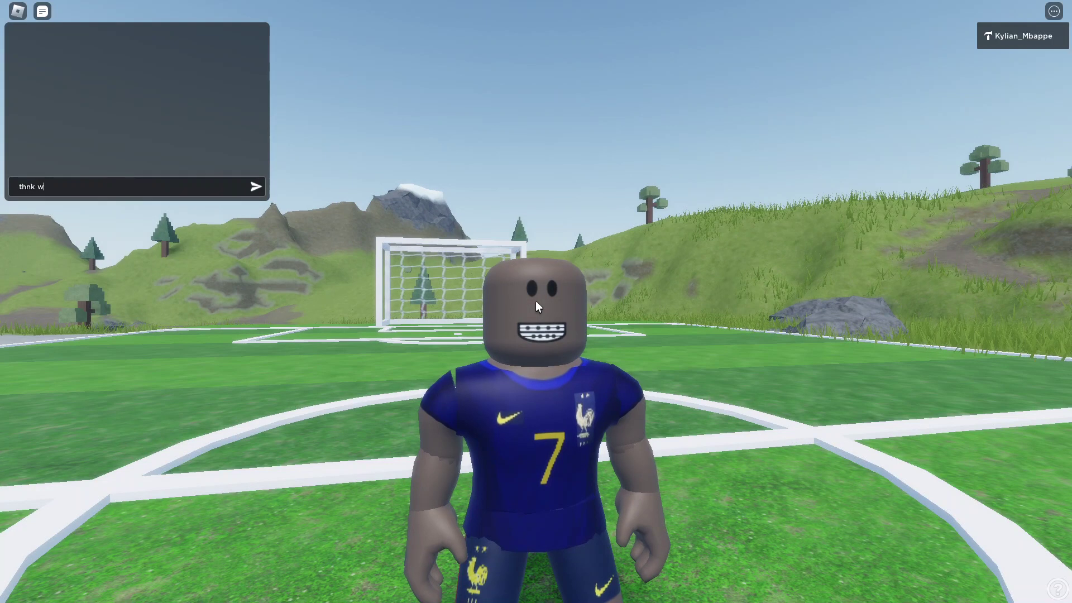
text(atching)
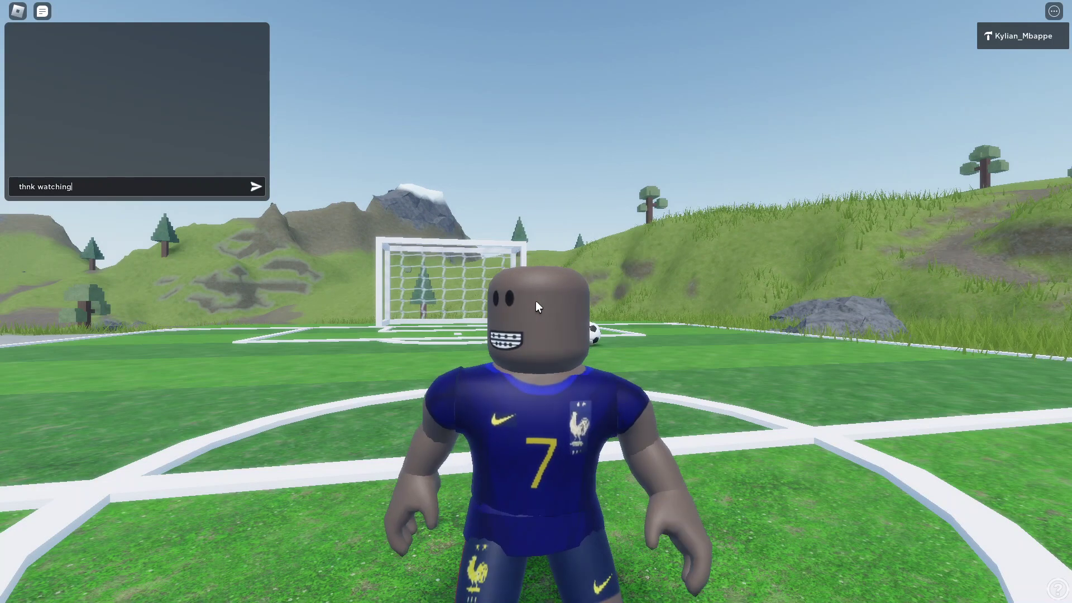
key(Return)
Turn the avatar towards the goal and bring up the prompt for resetting the character.
key(w)
key(Escape)
key(r)
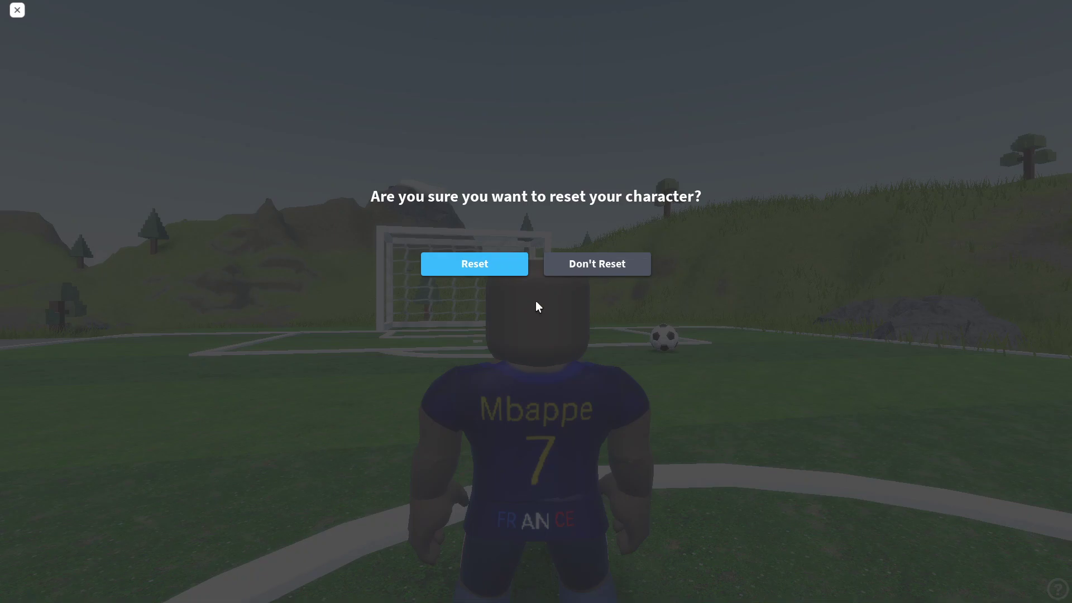